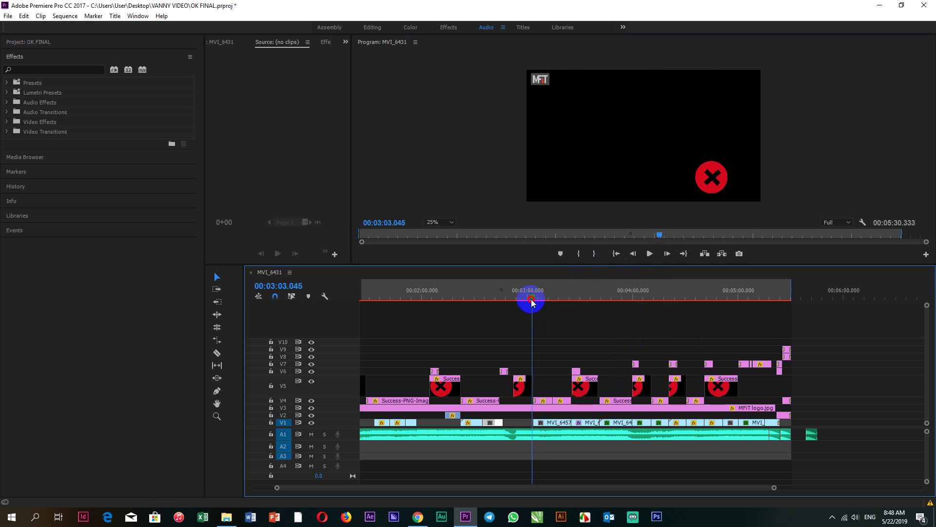
Play the sequence to 00:03:20.480, split the MVI_6457.MP4 clip on V1 there and delete its remaining part
{"action": "left_click", "coordinate": [653, 259]}
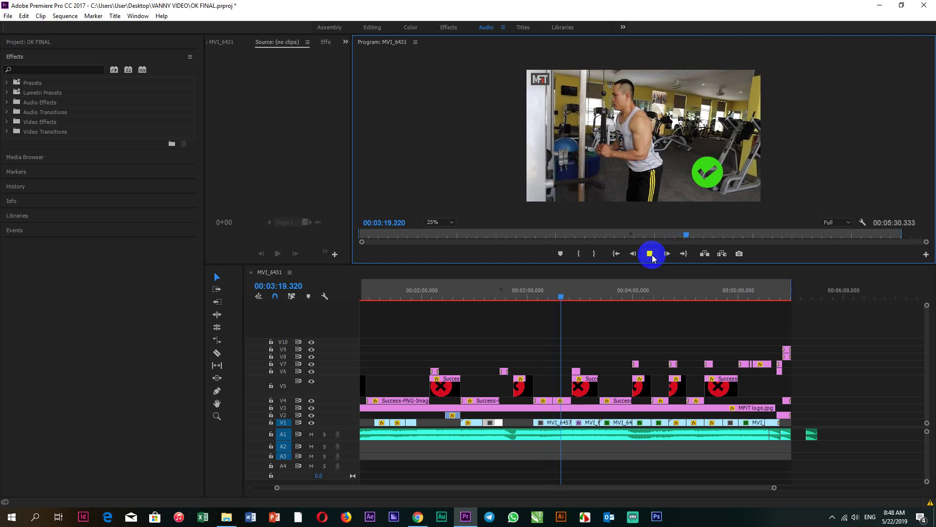
{"action": "left_click", "coordinate": [650, 253]}
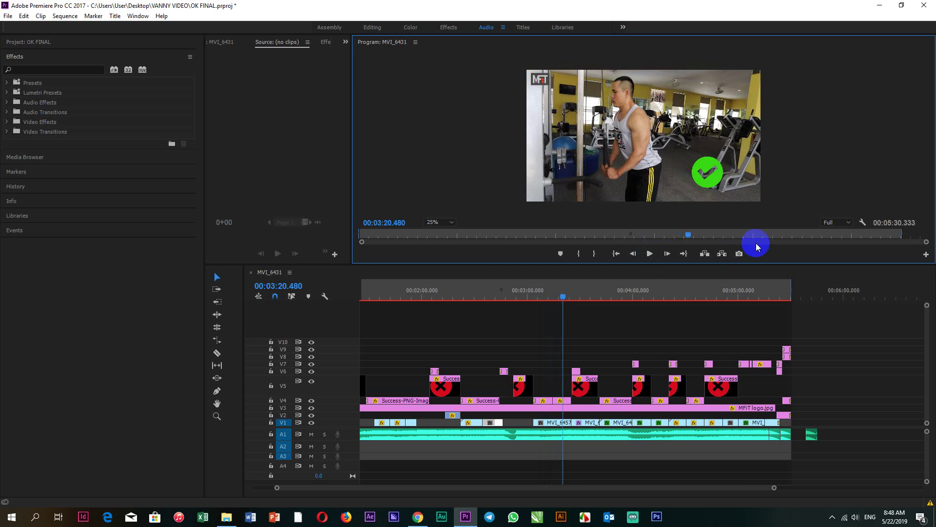
{"action": "scroll", "coordinate": [589, 390], "scroll_direction": "up", "scroll_amount": 3}
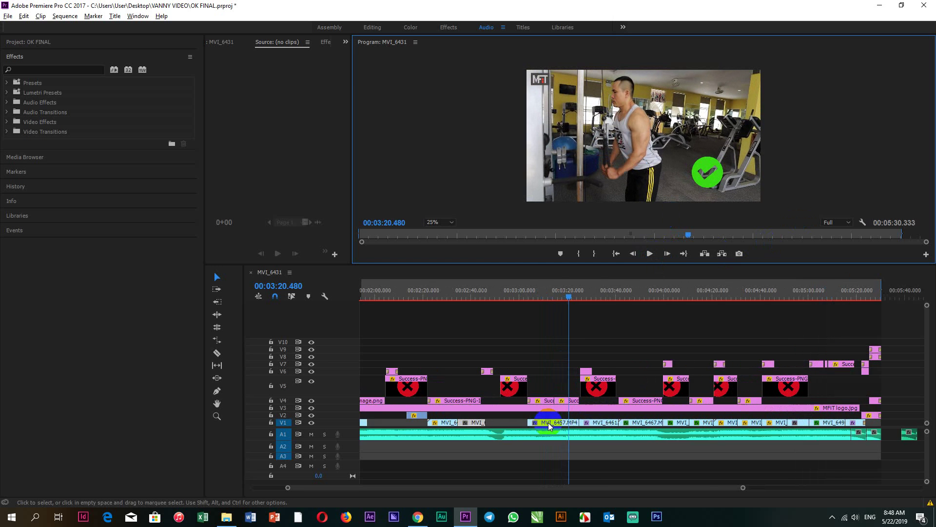
{"action": "left_click", "coordinate": [217, 352]}
{"action": "left_click", "coordinate": [589, 427]}
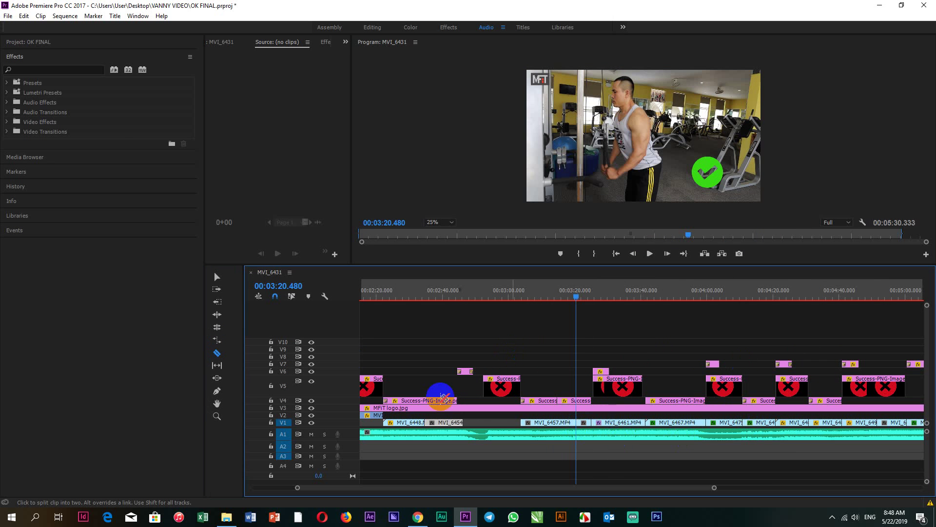
{"action": "left_click", "coordinate": [217, 277]}
{"action": "left_click", "coordinate": [583, 423]}
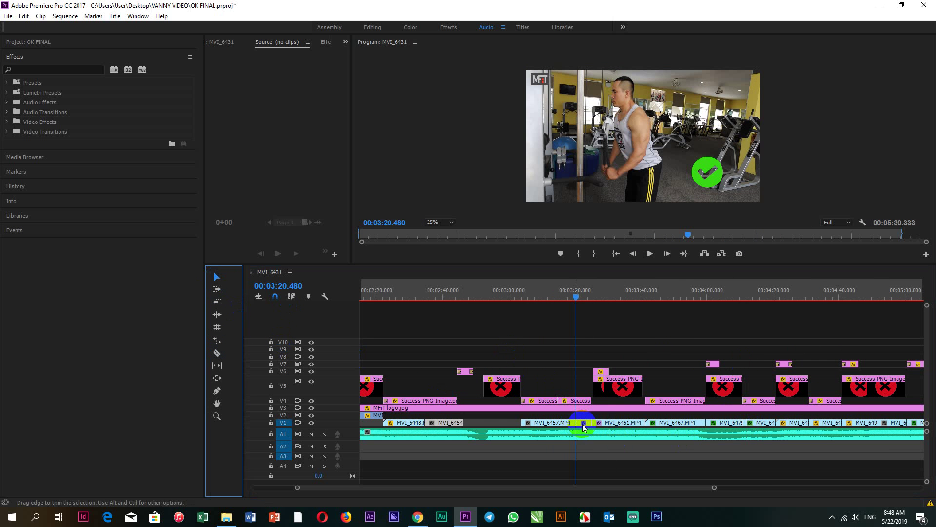
{"action": "key", "text": "Delete"}
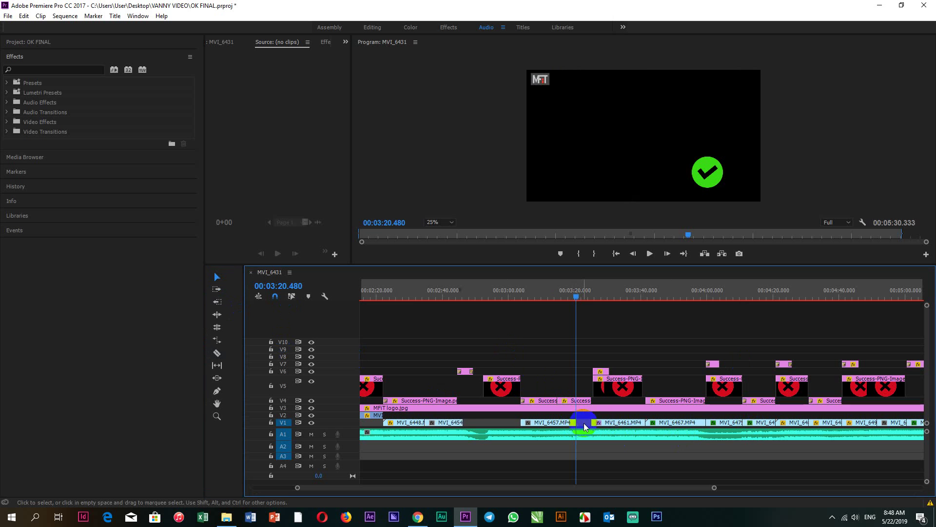
Move the MVI_6454 clip on V1 against the start of MVI_6457.MP4 and play the sequence from the moved clip
{"action": "left_click", "coordinate": [475, 418]}
{"action": "left_click_drag", "start_coordinate": [452, 423], "coordinate": [507, 423]}
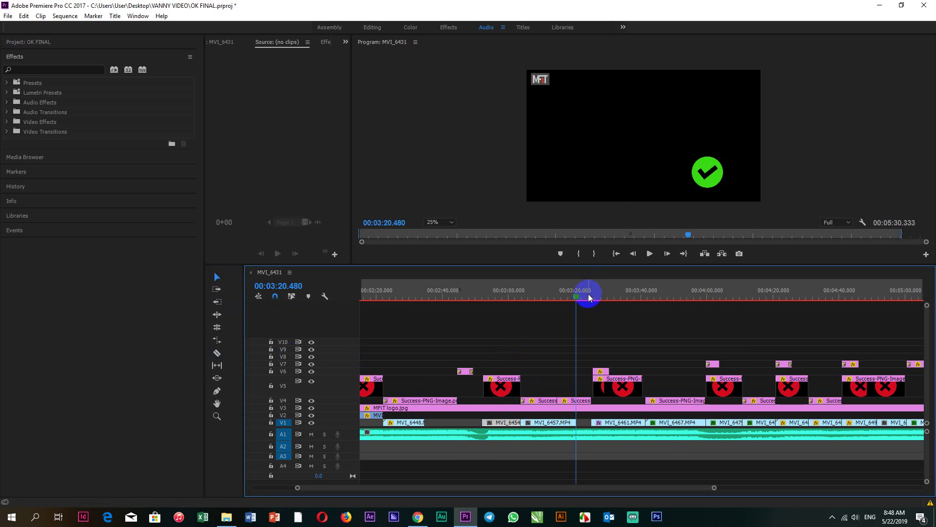
{"action": "left_click_drag", "start_coordinate": [581, 301], "coordinate": [482, 302]}
{"action": "left_click", "coordinate": [661, 253]}
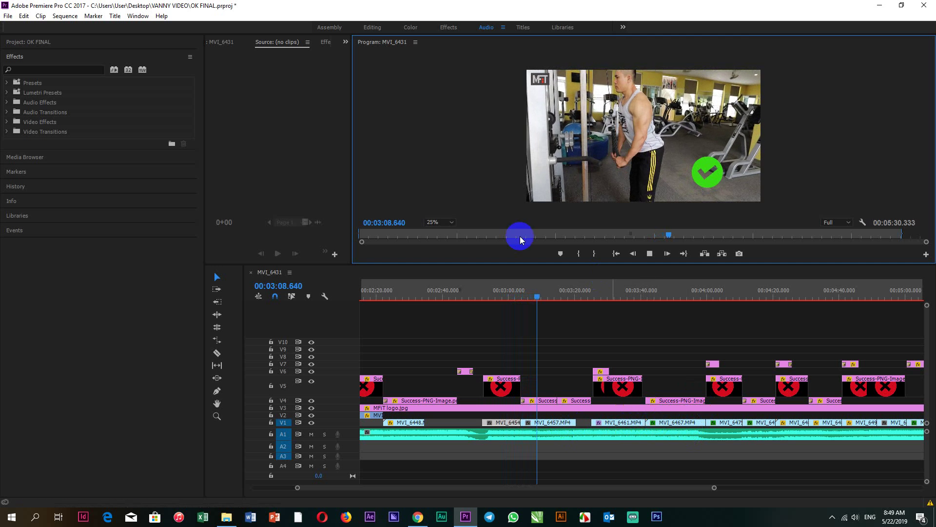
Set the program preview zoom to 10%, stop playback and place the playhead at 00:03:13.881
{"action": "left_click", "coordinate": [452, 223]}
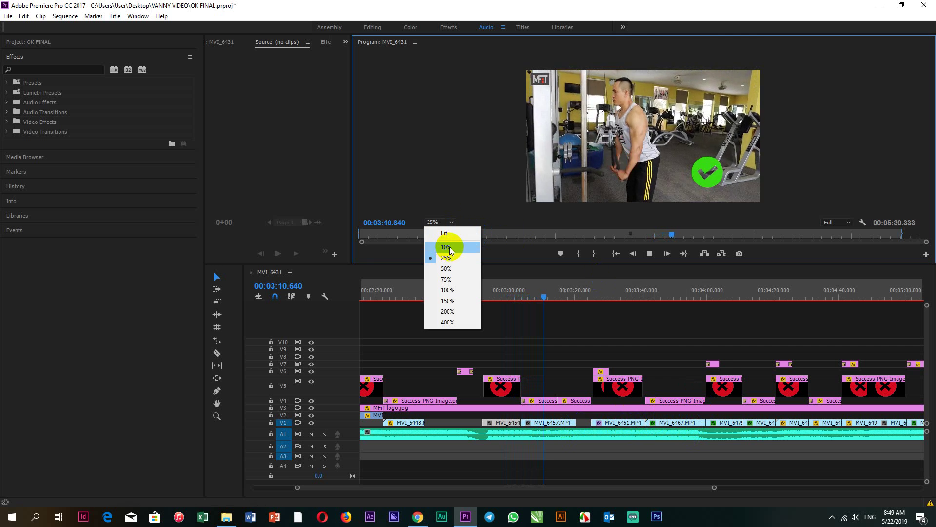
{"action": "left_click", "coordinate": [449, 246]}
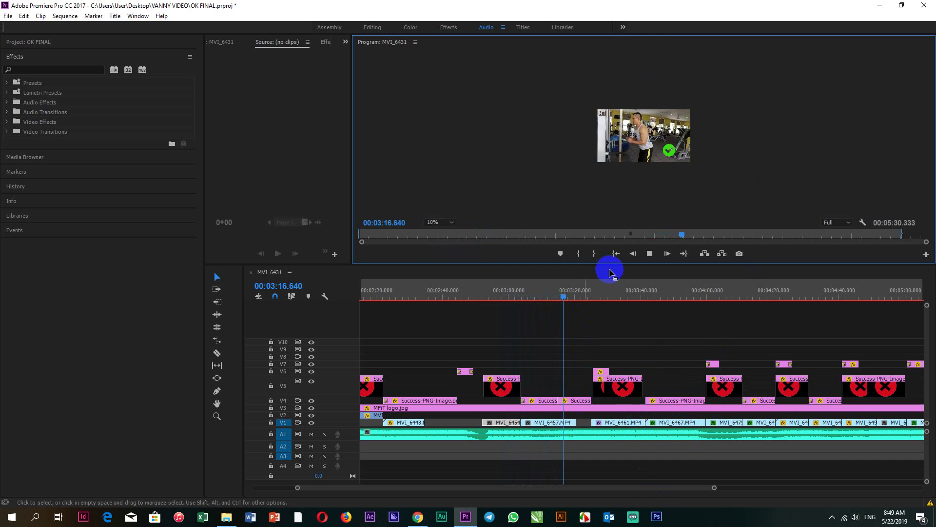
{"action": "left_click", "coordinate": [565, 297]}
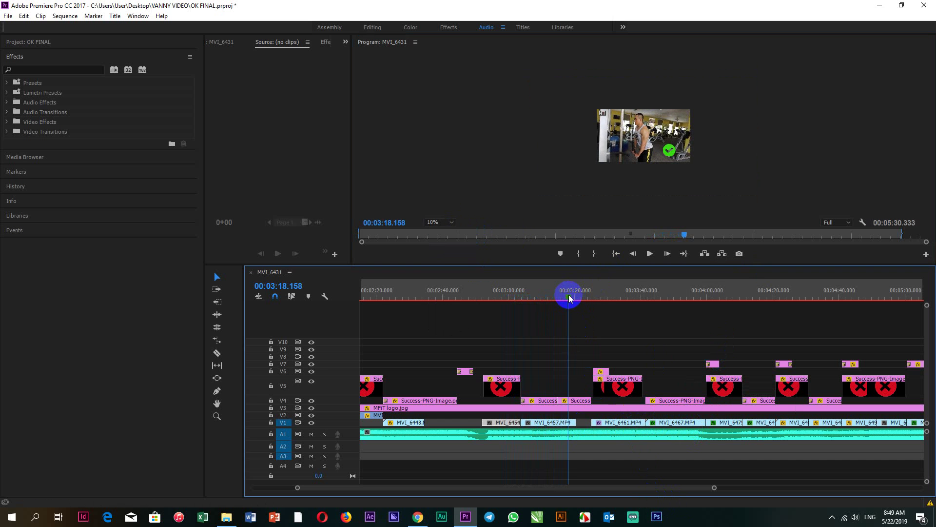
{"action": "left_click_drag", "start_coordinate": [566, 296], "coordinate": [555, 300]}
{"action": "key", "text": "minus"}
{"action": "key", "text": "minus"}
{"action": "key", "text": "minus"}
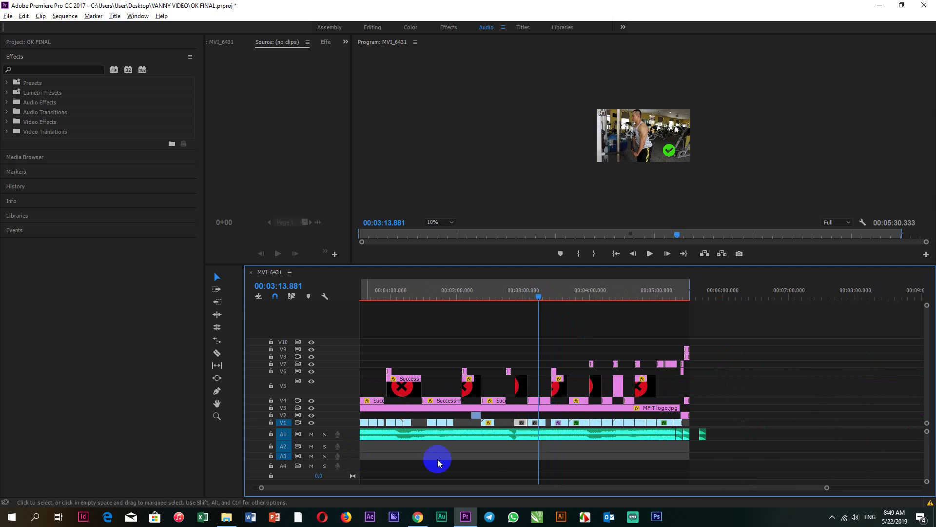
{"action": "key", "text": "minus"}
{"action": "key", "text": "minus"}
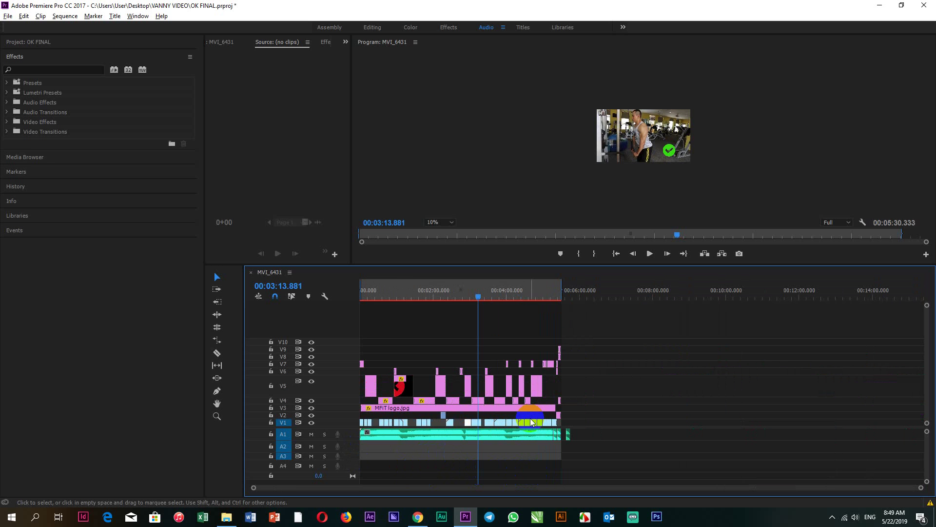
{"action": "left_click", "coordinate": [436, 429]}
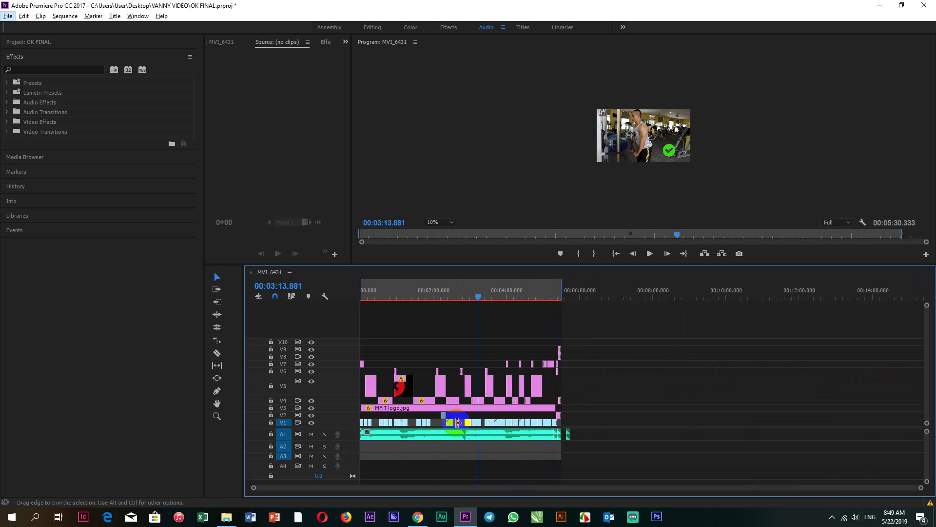
{"action": "left_click", "coordinate": [472, 424]}
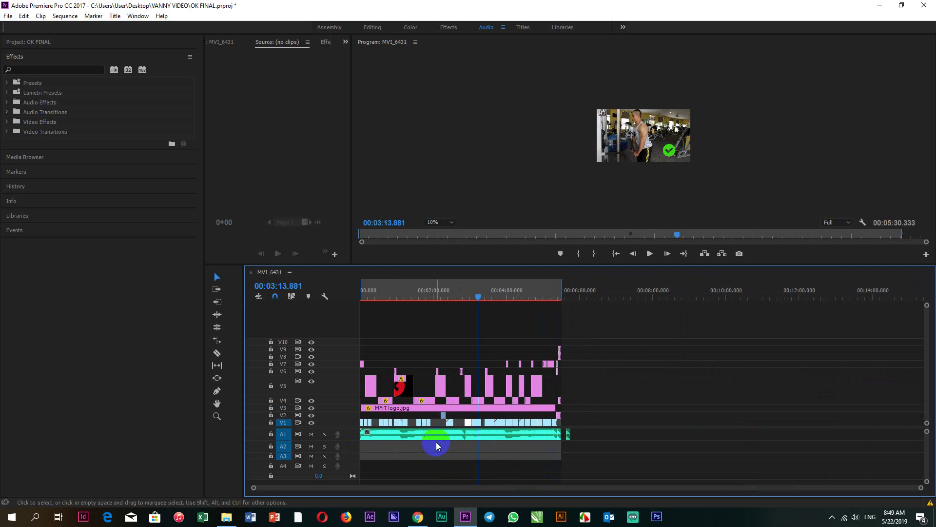
{"action": "scroll", "coordinate": [429, 437], "scroll_direction": "up", "scroll_amount": 3}
{"action": "scroll", "coordinate": [639, 472], "scroll_direction": "down", "scroll_amount": 4}
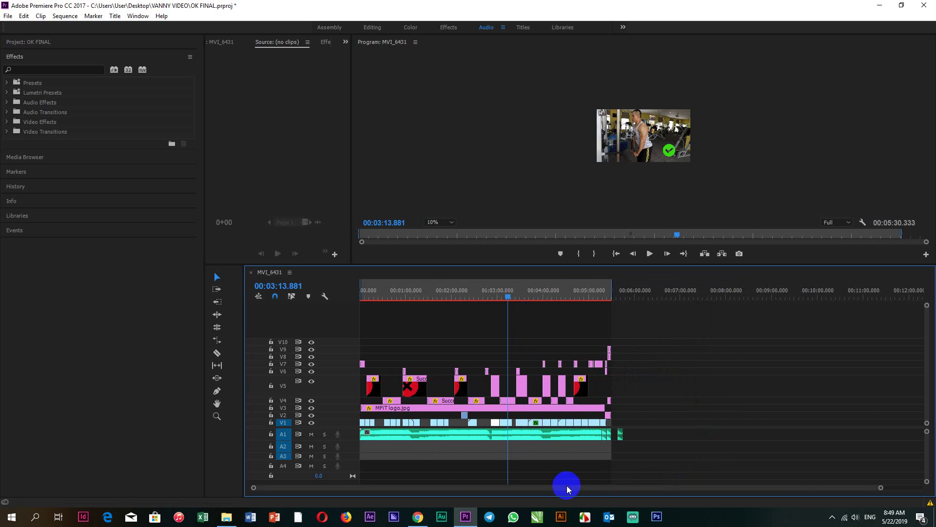
{"action": "scroll", "coordinate": [511, 476], "scroll_direction": "up", "scroll_amount": 2}
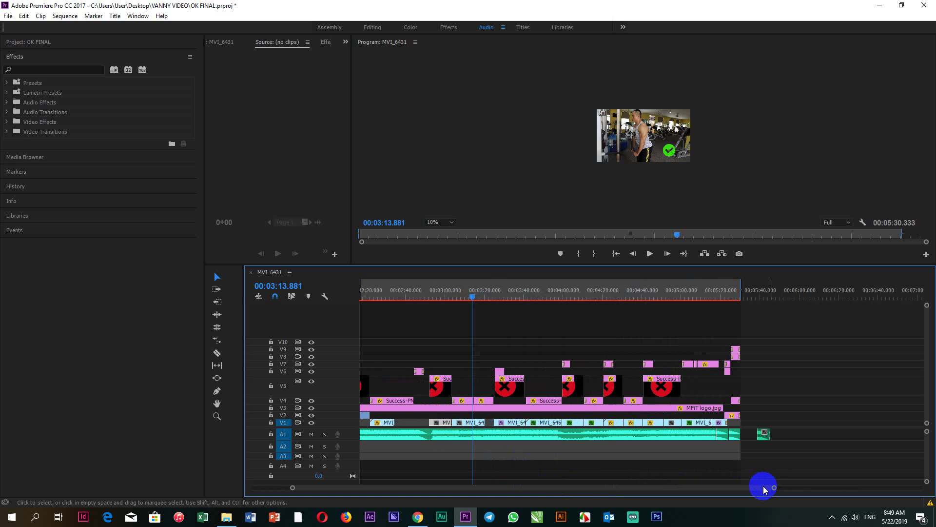
{"action": "left_click_drag", "start_coordinate": [764, 489], "coordinate": [745, 489]}
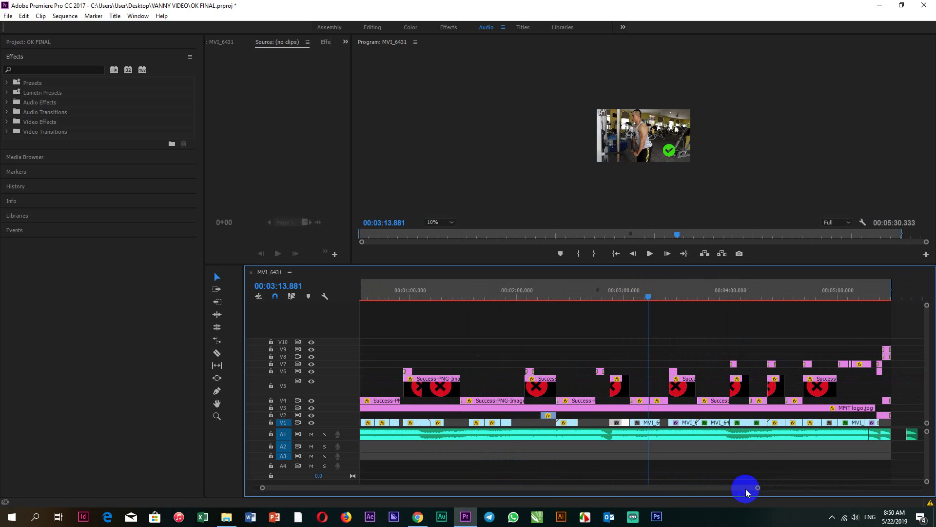
{"action": "left_click_drag", "start_coordinate": [735, 487], "coordinate": [702, 489]}
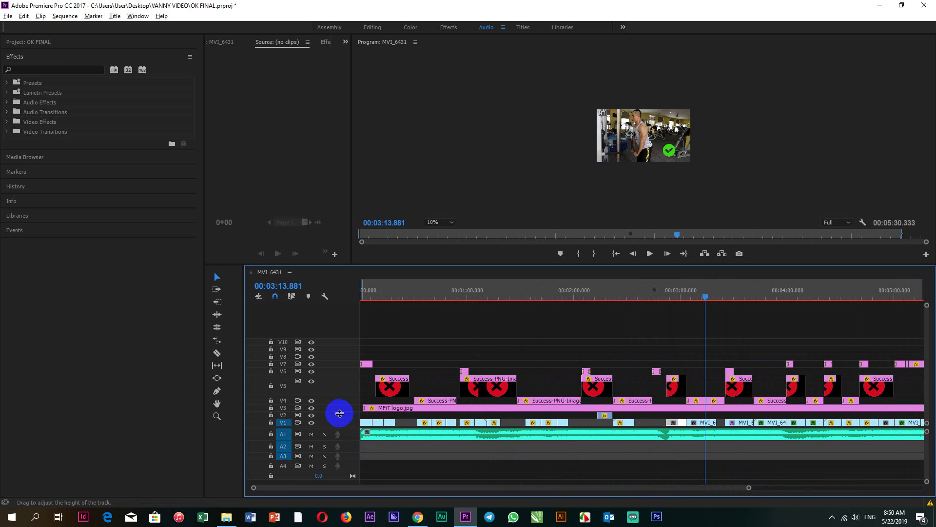
Close the gaps between the first three separated V1 clip groups by moving each group against the end of the preceding clips
{"action": "scroll", "coordinate": [335, 414], "scroll_direction": "up", "scroll_amount": 1}
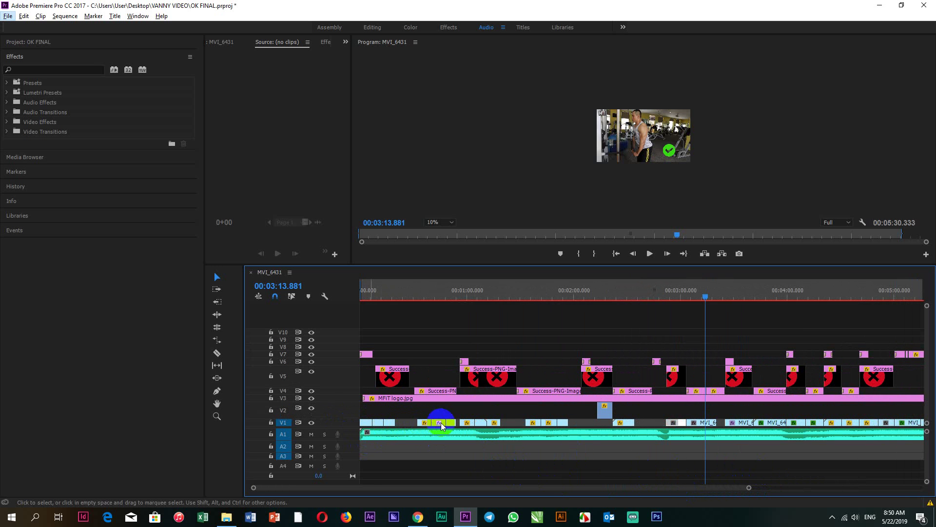
{"action": "scroll", "coordinate": [415, 422], "scroll_direction": "up", "scroll_amount": 2}
{"action": "scroll", "coordinate": [414, 424], "scroll_direction": "up", "scroll_amount": 2}
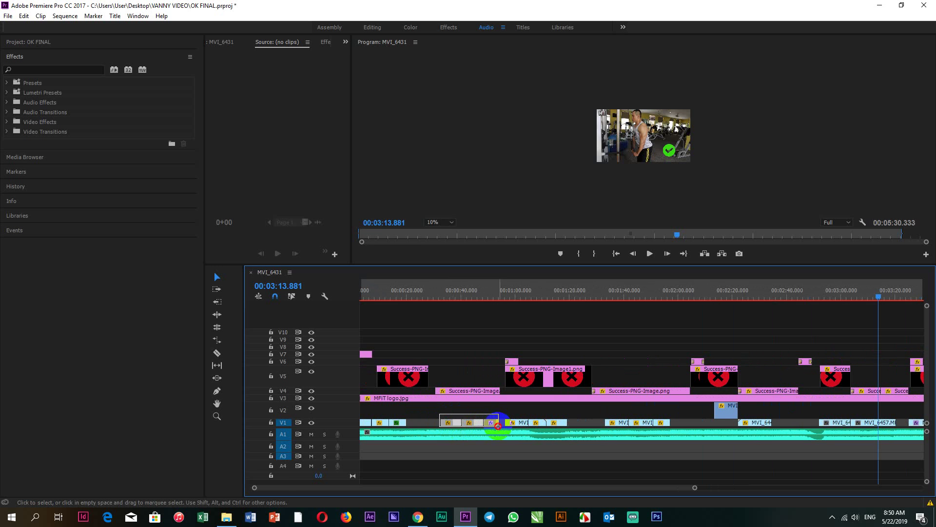
{"action": "left_click", "coordinate": [454, 424]}
{"action": "left_click_drag", "start_coordinate": [451, 426], "coordinate": [417, 423]}
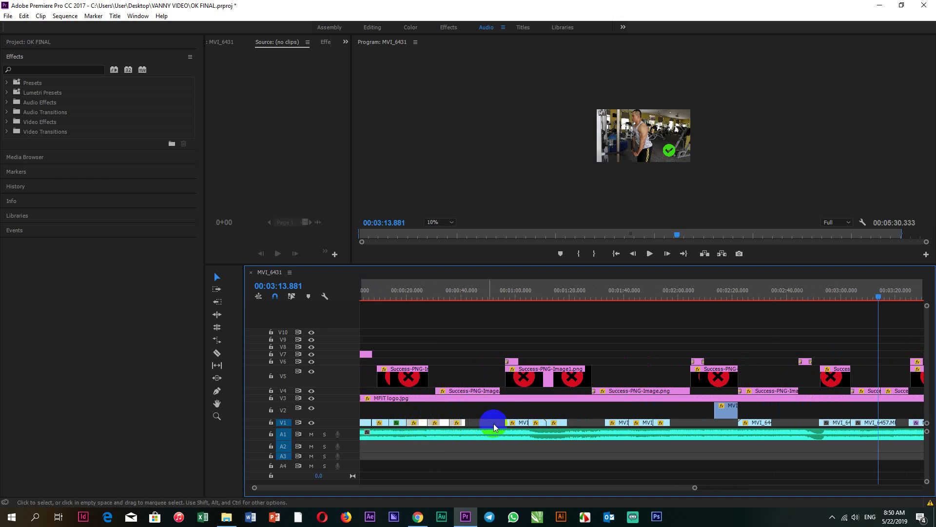
{"action": "mouse_move", "coordinate": [494, 427]}
{"action": "left_mouse_down"}
{"action": "mouse_move", "coordinate": [570, 425]}
{"action": "mouse_move", "coordinate": [481, 423]}
{"action": "left_mouse_up"}
{"action": "left_click_drag", "start_coordinate": [599, 414], "coordinate": [684, 426]}
{"action": "left_click_drag", "start_coordinate": [619, 430], "coordinate": [538, 422]}
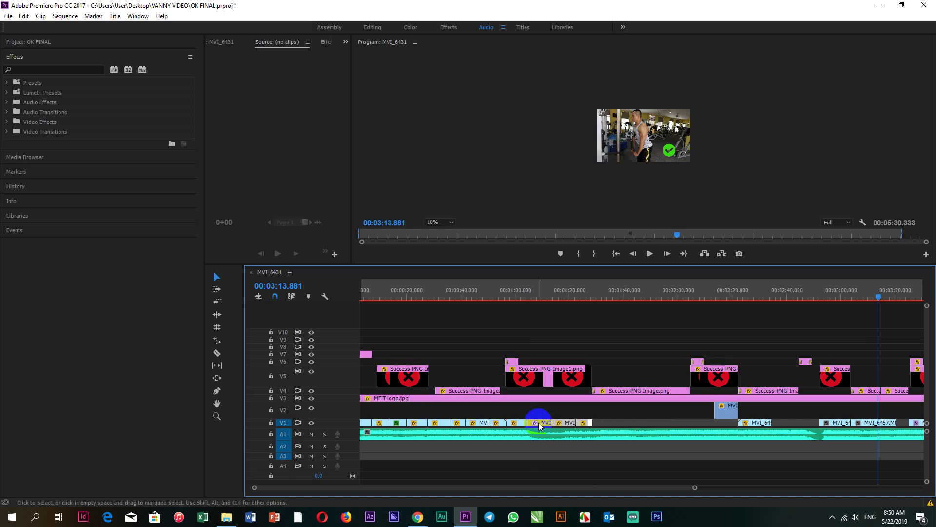
Move the V2 clip down to V1 and shift it together with its following clip against the end of the preceding V1 clips
{"action": "left_click", "coordinate": [730, 414]}
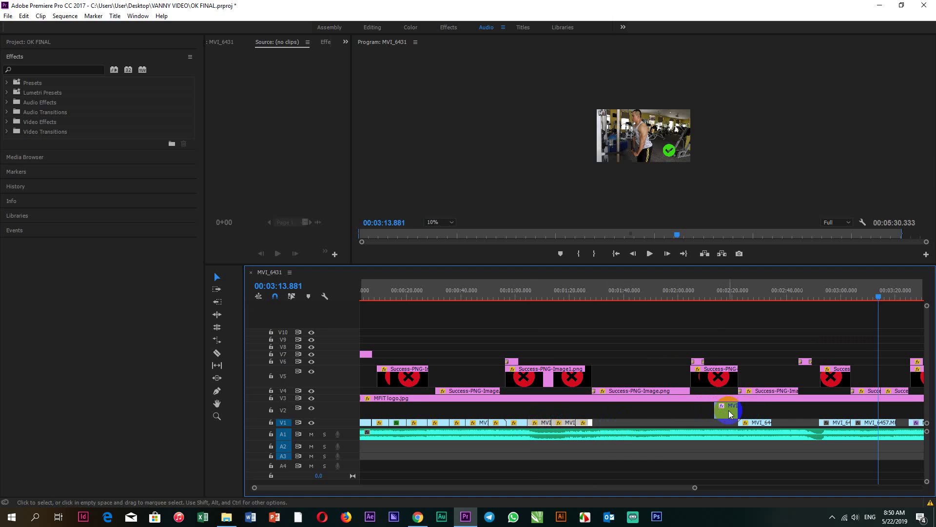
{"action": "left_click_drag", "start_coordinate": [730, 413], "coordinate": [731, 418]}
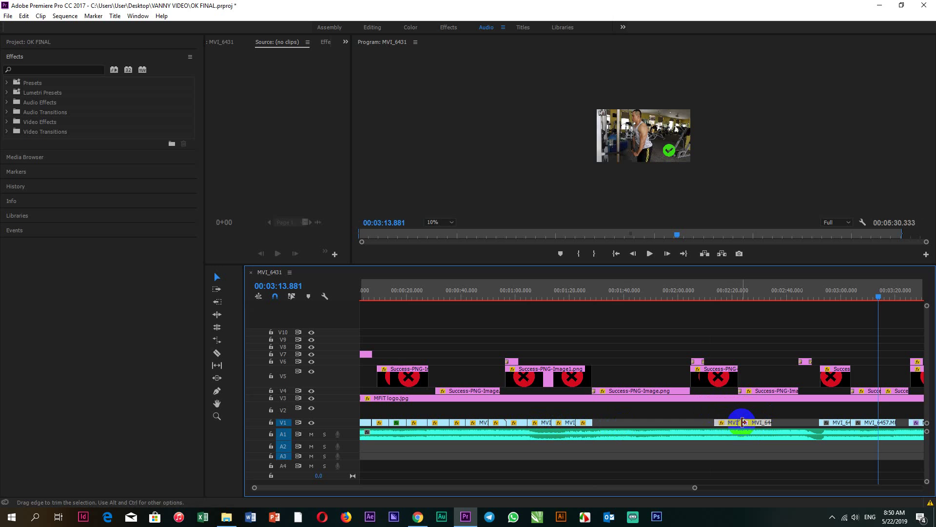
{"action": "left_click", "coordinate": [730, 422]}
{"action": "left_click_drag", "start_coordinate": [730, 426], "coordinate": [605, 432]}
Close the remaining V1 gaps by moving the group ending with MVI_6457 and all later clips against the end of the preceding footage
{"action": "scroll", "coordinate": [593, 434], "scroll_direction": "down", "scroll_amount": 3}
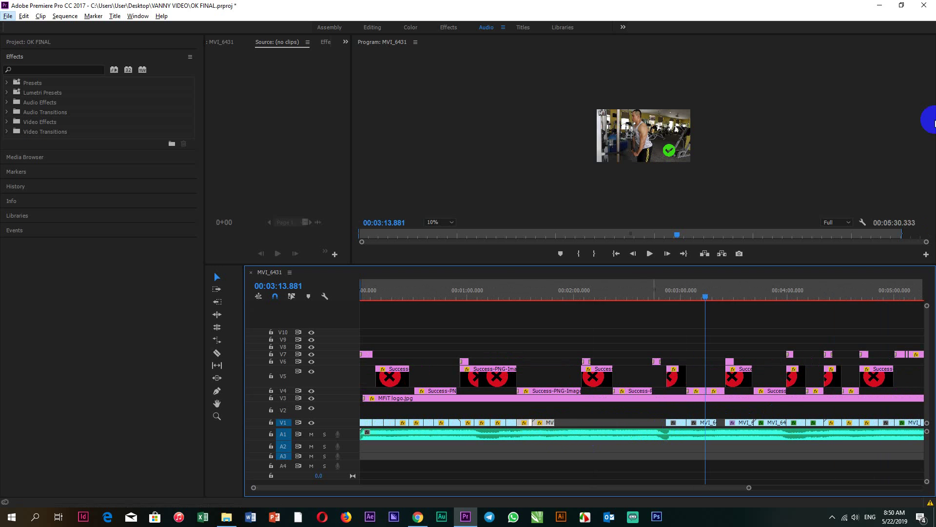
{"action": "left_click", "coordinate": [652, 387]}
{"action": "scroll", "coordinate": [586, 446], "scroll_direction": "down", "scroll_amount": 2}
{"action": "left_click", "coordinate": [721, 434]}
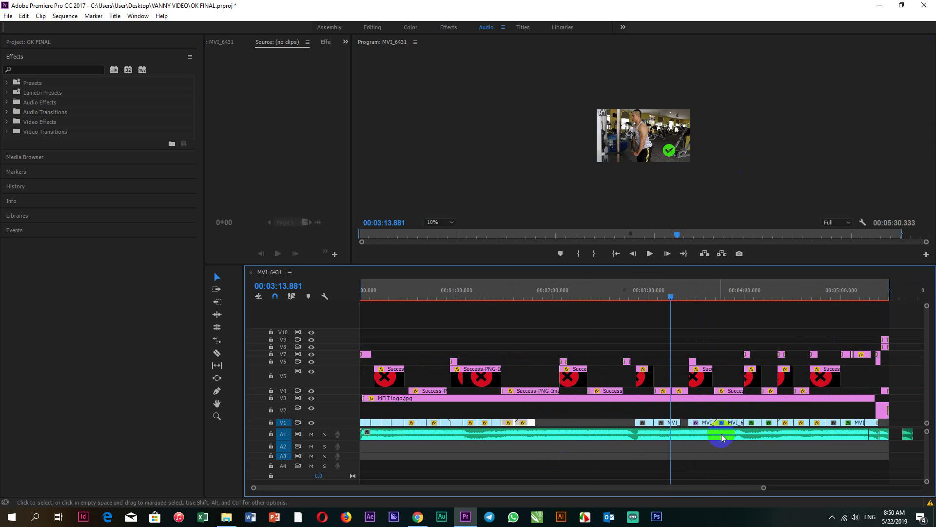
{"action": "left_click_drag", "start_coordinate": [630, 418], "coordinate": [678, 423]}
{"action": "left_click_drag", "start_coordinate": [654, 422], "coordinate": [549, 425]}
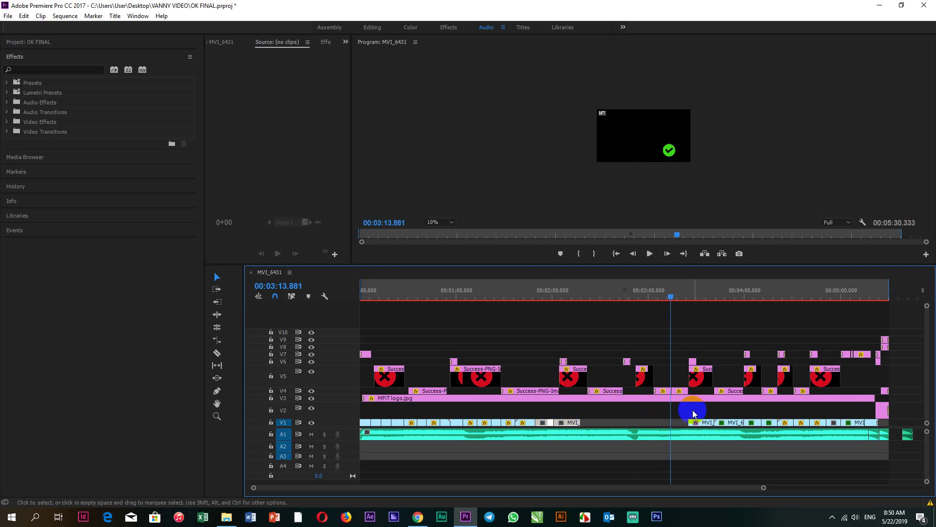
{"action": "left_click_drag", "start_coordinate": [690, 410], "coordinate": [870, 424]}
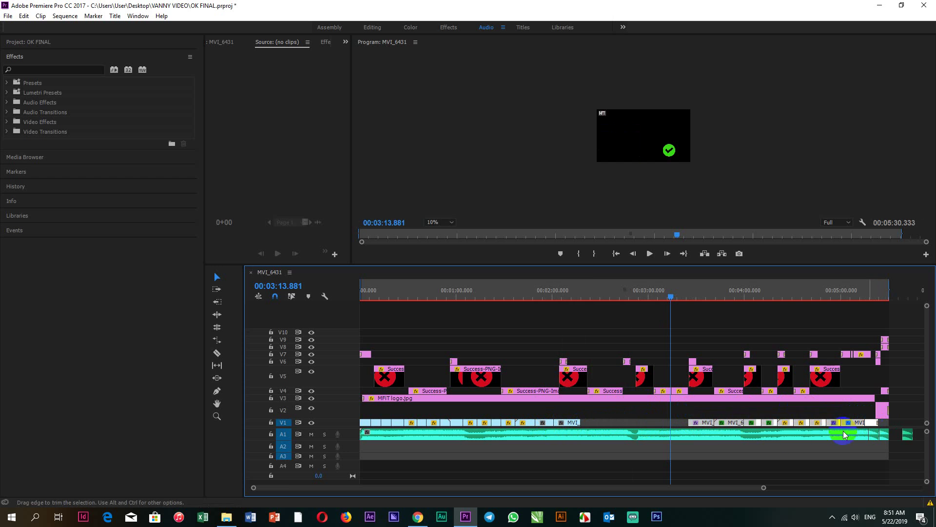
{"action": "left_click_drag", "start_coordinate": [704, 422], "coordinate": [596, 424]}
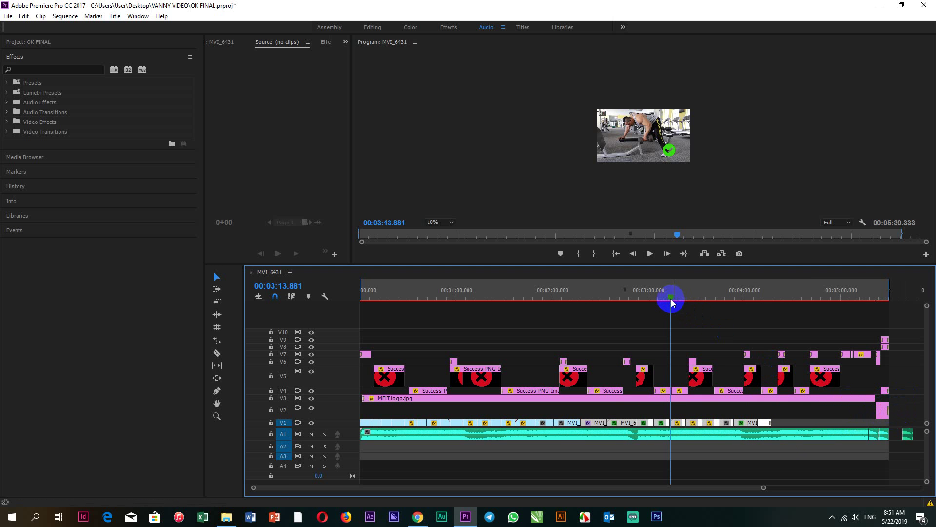
Clear the transition at the end of MVI_6498.MP4 on V1 and place the playhead at the clip's end, 00:04:16.727
{"action": "left_click_drag", "start_coordinate": [675, 299], "coordinate": [768, 313]}
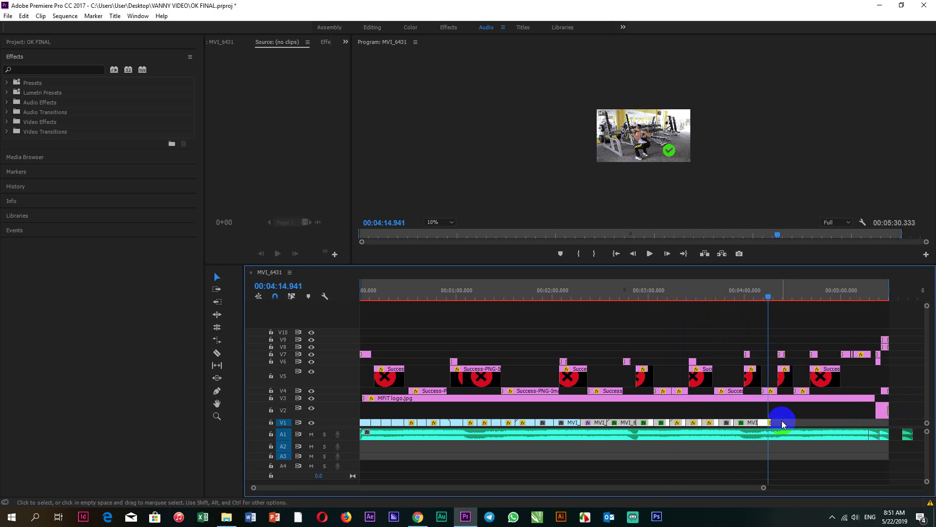
{"action": "scroll", "coordinate": [782, 420], "scroll_direction": "up", "scroll_amount": 5, "text": "alt"}
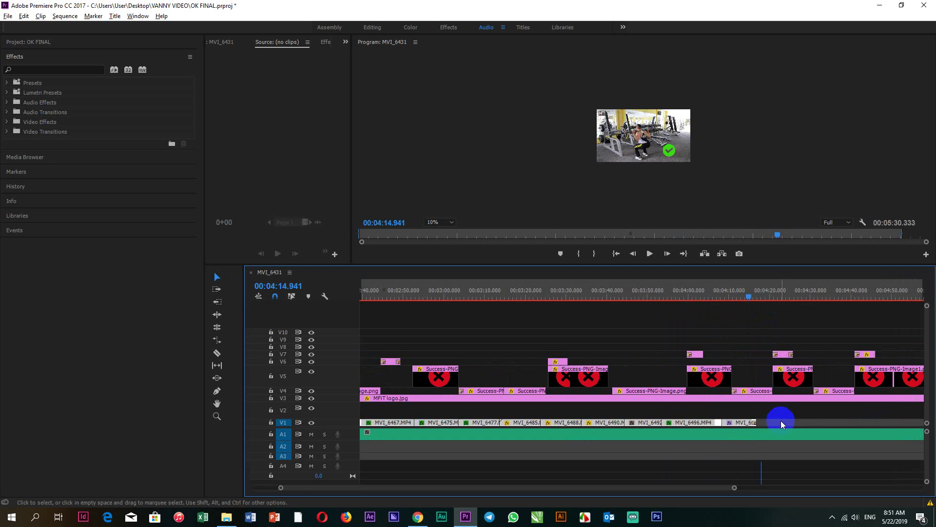
{"action": "right_click", "coordinate": [737, 423]}
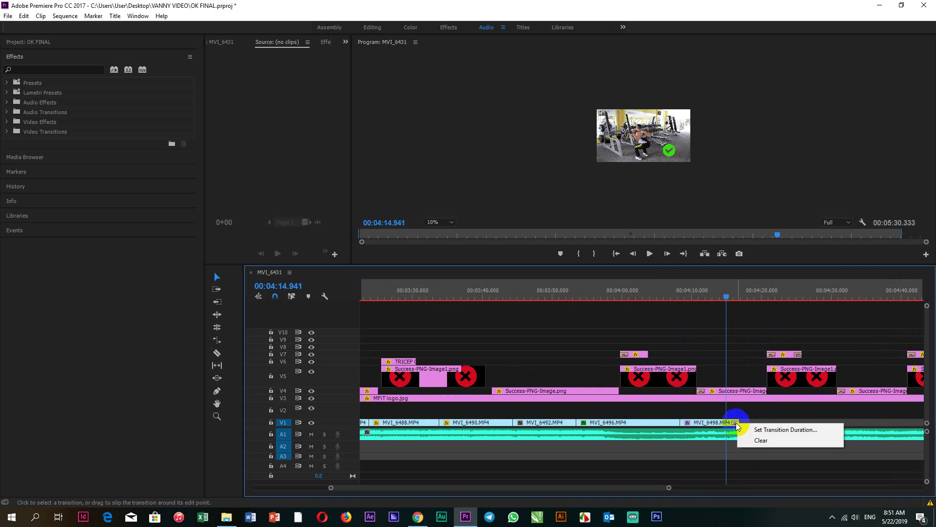
{"action": "left_click", "coordinate": [760, 440]}
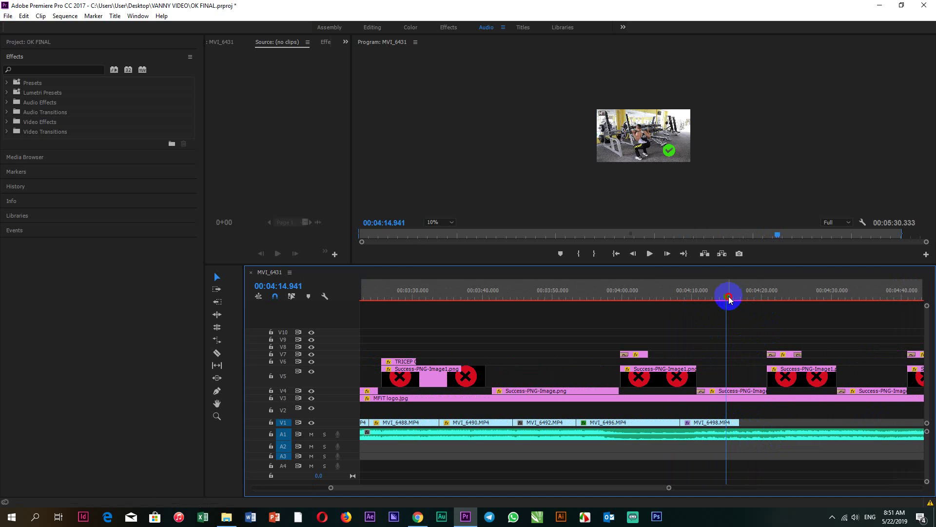
{"action": "left_click_drag", "start_coordinate": [730, 295], "coordinate": [742, 301]}
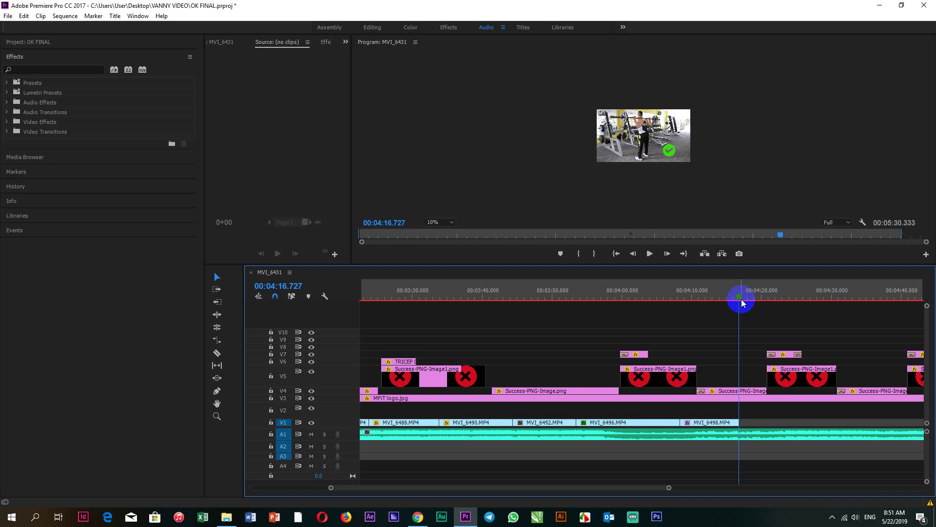
Examine the whole sequence, comparing the end of the V1 footage with the ends of the overlay, logo and audio tracks
{"action": "scroll", "coordinate": [754, 404], "scroll_direction": "down", "scroll_amount": 4}
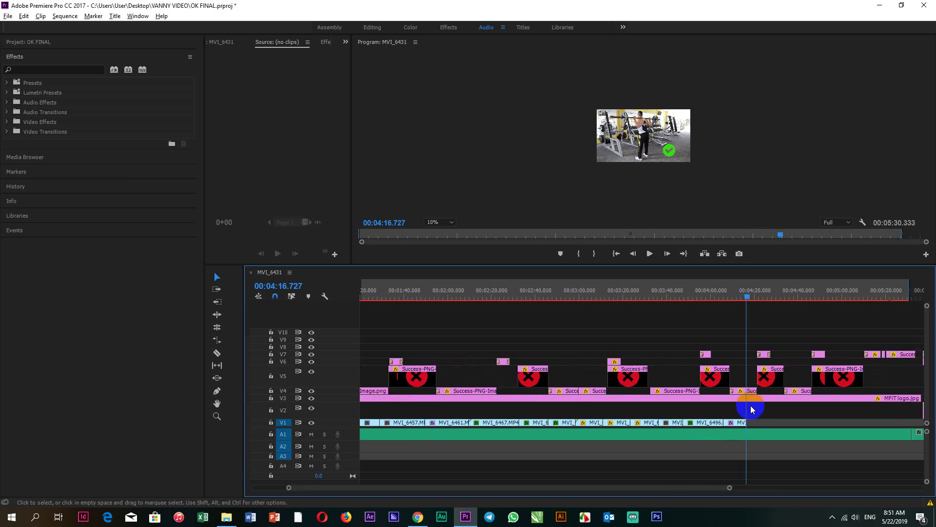
{"action": "scroll", "coordinate": [751, 408], "scroll_direction": "down", "scroll_amount": 2}
{"action": "scroll", "coordinate": [745, 412], "scroll_direction": "down", "scroll_amount": 1}
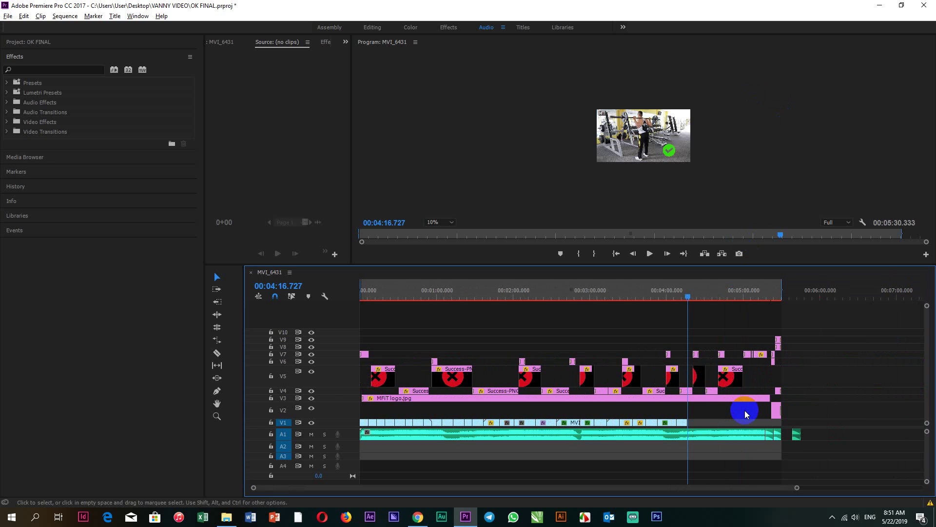
{"action": "scroll", "coordinate": [689, 439], "scroll_direction": "down", "scroll_amount": 1}
{"action": "scroll", "coordinate": [690, 444], "scroll_direction": "up", "scroll_amount": 1}
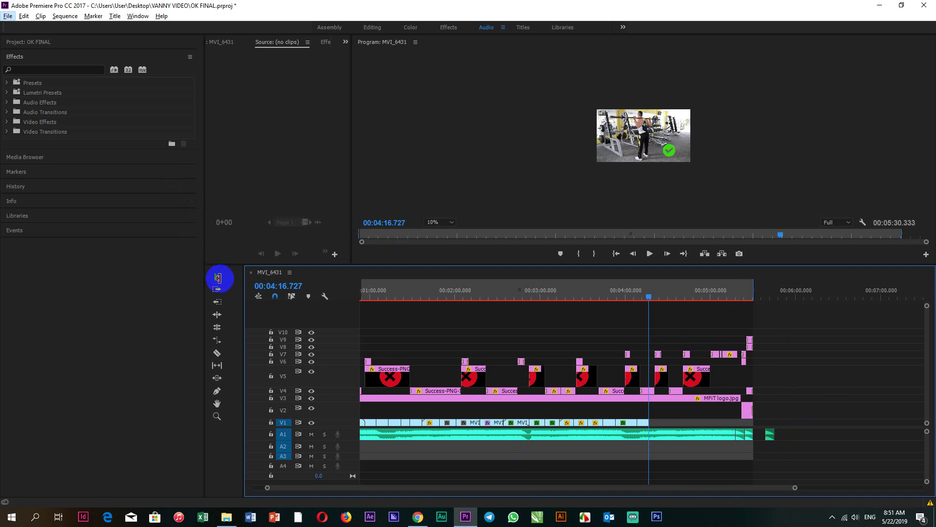
{"action": "left_click", "coordinate": [216, 278]}
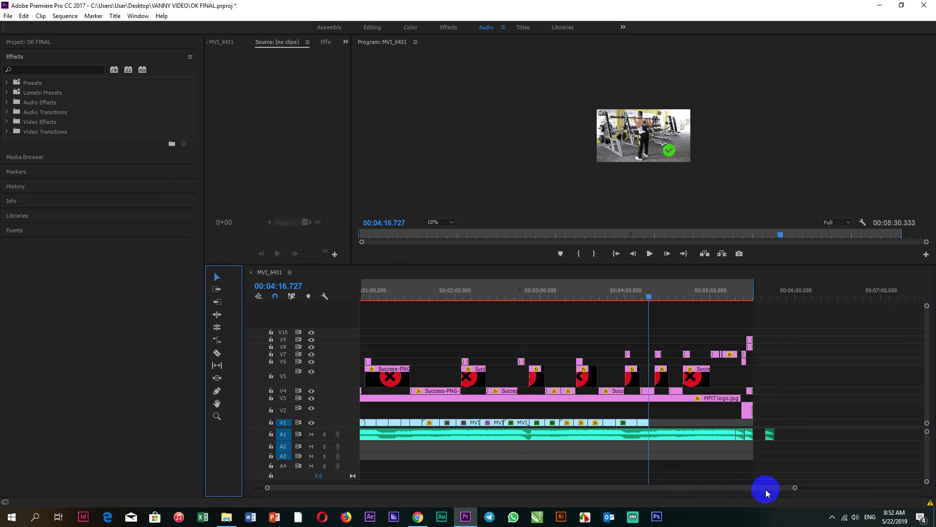
{"action": "left_click_drag", "start_coordinate": [521, 489], "coordinate": [470, 491]}
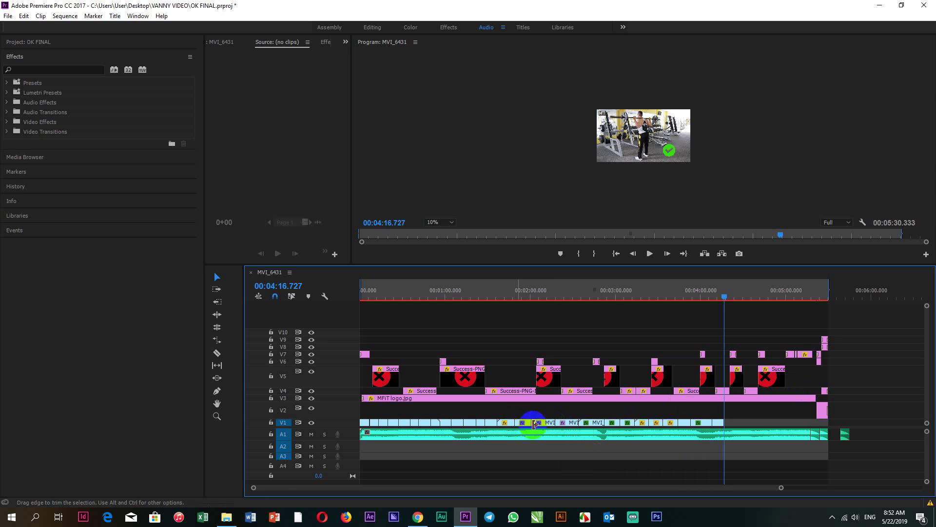
{"action": "key", "text": "minus"}
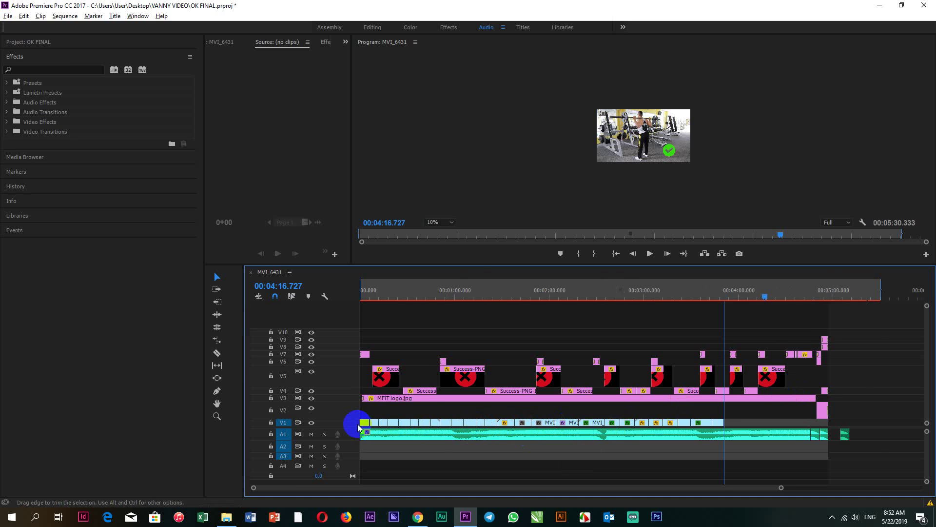
Enlarge the V1 track until its clips show thumbnails and select the V1 footage clips
{"action": "double_click", "coordinate": [357, 423]}
{"action": "key", "text": "equal"}
{"action": "key", "text": "equal"}
{"action": "key", "text": "equal"}
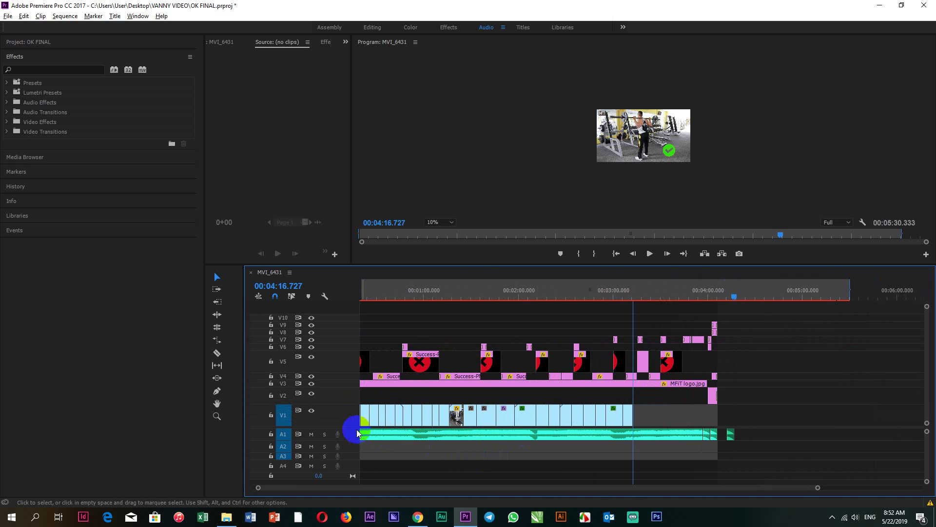
{"action": "left_click_drag", "start_coordinate": [722, 485], "coordinate": [633, 493]}
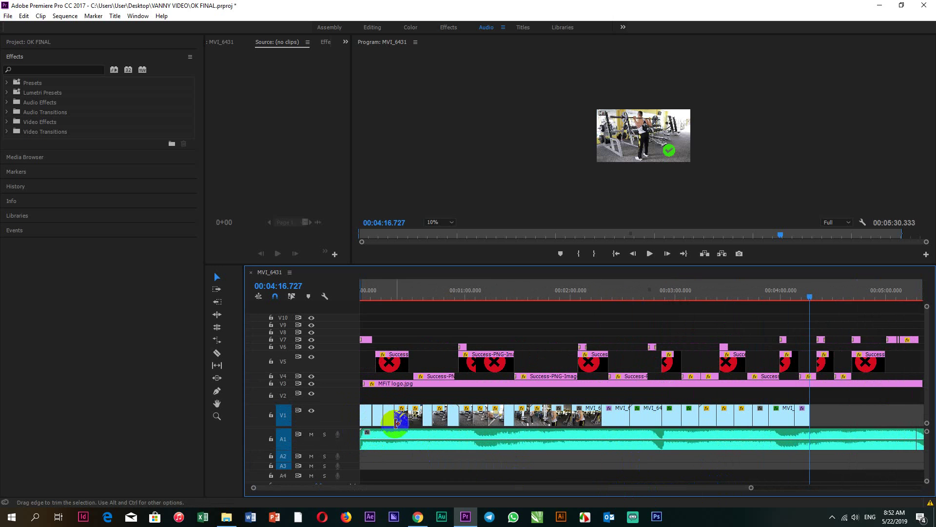
{"action": "double_click", "coordinate": [349, 420]}
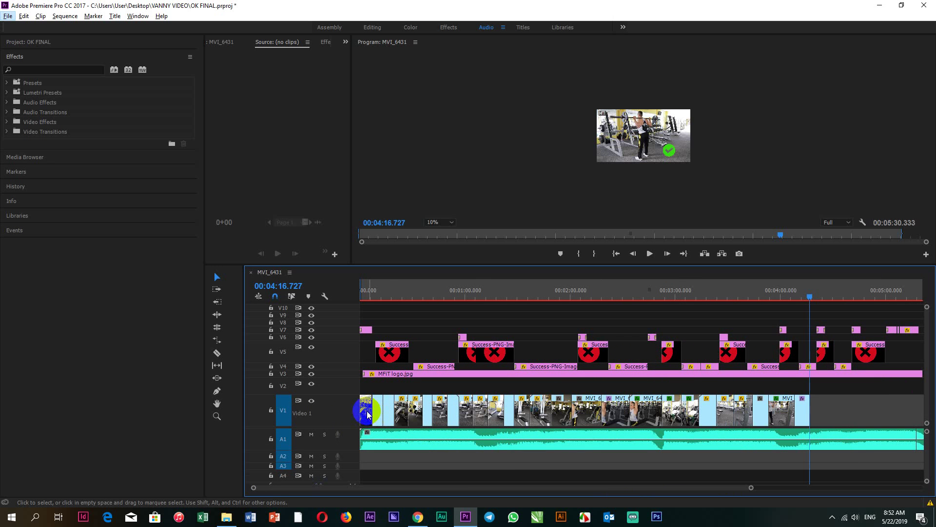
{"action": "left_click", "coordinate": [369, 413]}
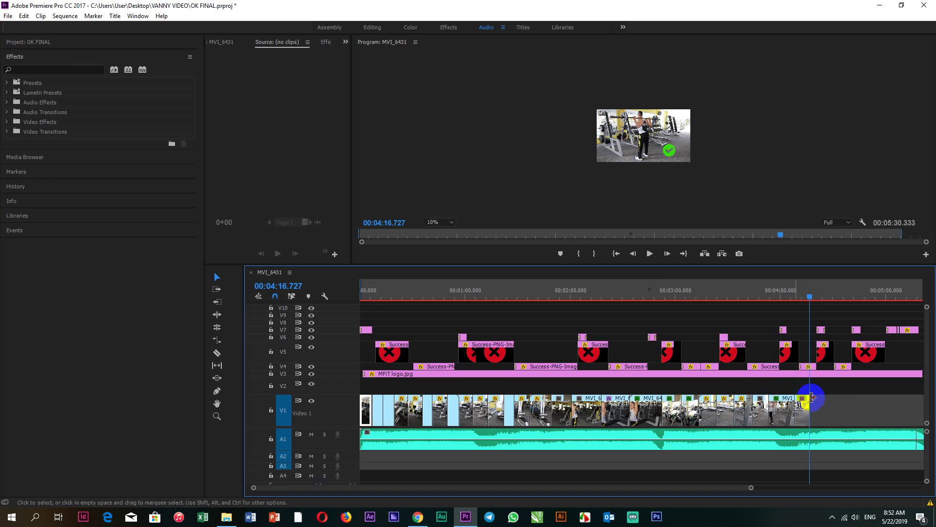
{"action": "left_click_drag", "start_coordinate": [821, 401], "coordinate": [356, 418]}
{"action": "scroll", "coordinate": [344, 418], "scroll_direction": "down", "scroll_amount": 1}
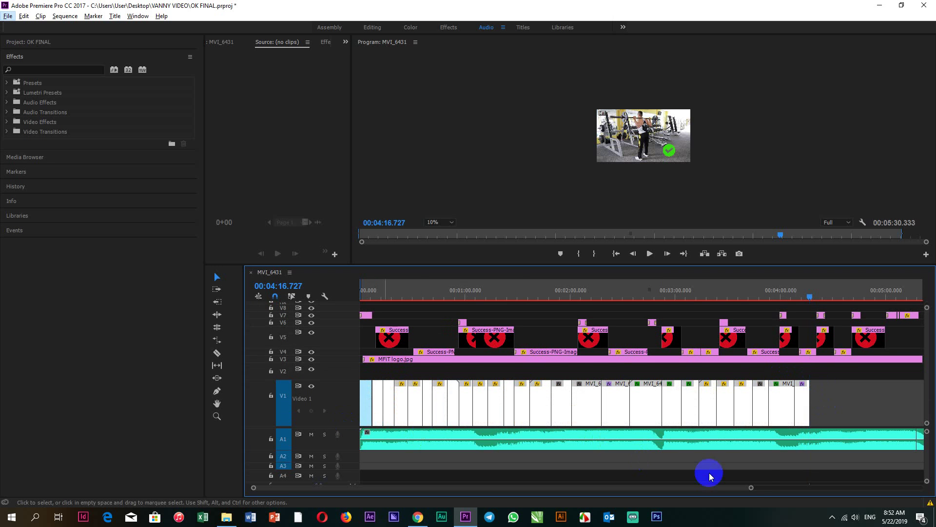
Examine the V1 clips and the overlays above them, from MVI_6498.MP4 back to the sequence start and across the whole sequence
{"action": "left_click_drag", "start_coordinate": [743, 486], "coordinate": [665, 481]}
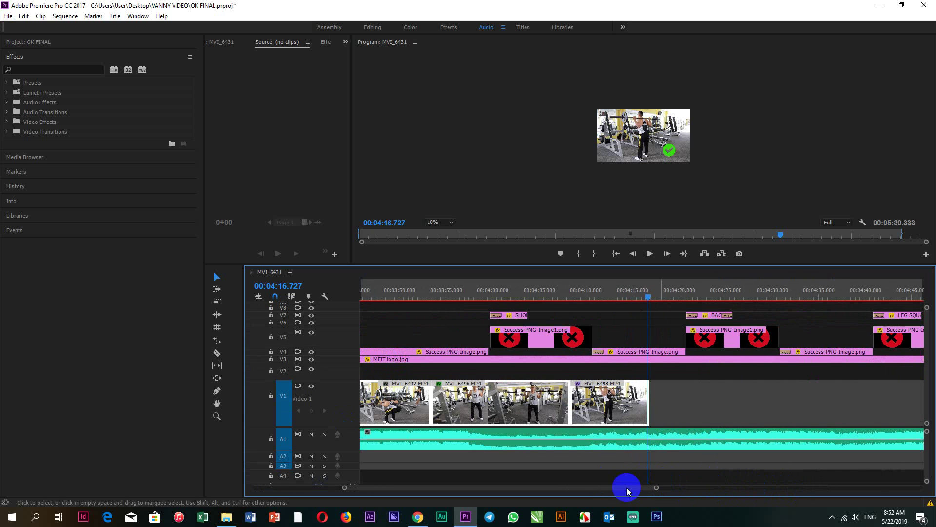
{"action": "left_click_drag", "start_coordinate": [598, 489], "coordinate": [482, 488]}
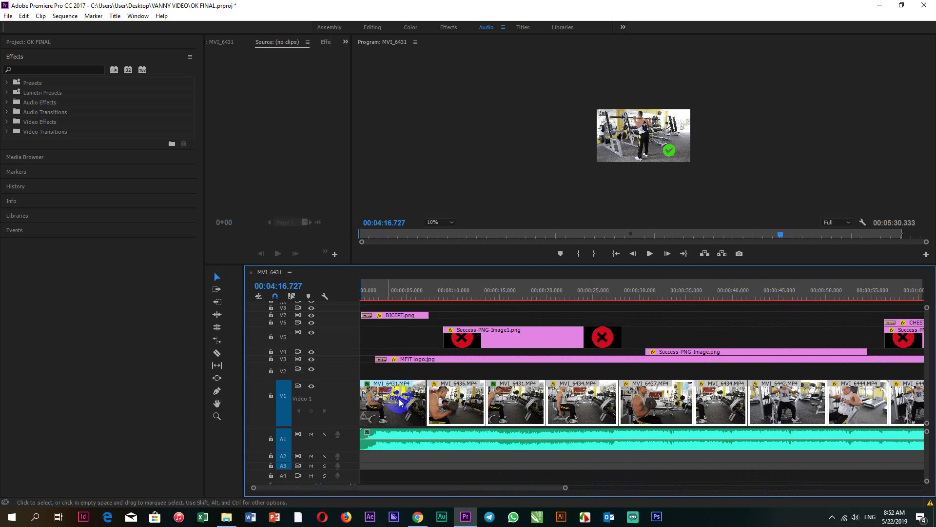
{"action": "scroll", "coordinate": [377, 408], "scroll_direction": "up", "scroll_amount": 1}
{"action": "left_click_drag", "start_coordinate": [385, 402], "coordinate": [439, 403]}
{"action": "key", "text": "minus"}
{"action": "key", "text": "minus"}
{"action": "key", "text": "minus"}
{"action": "key", "text": "minus"}
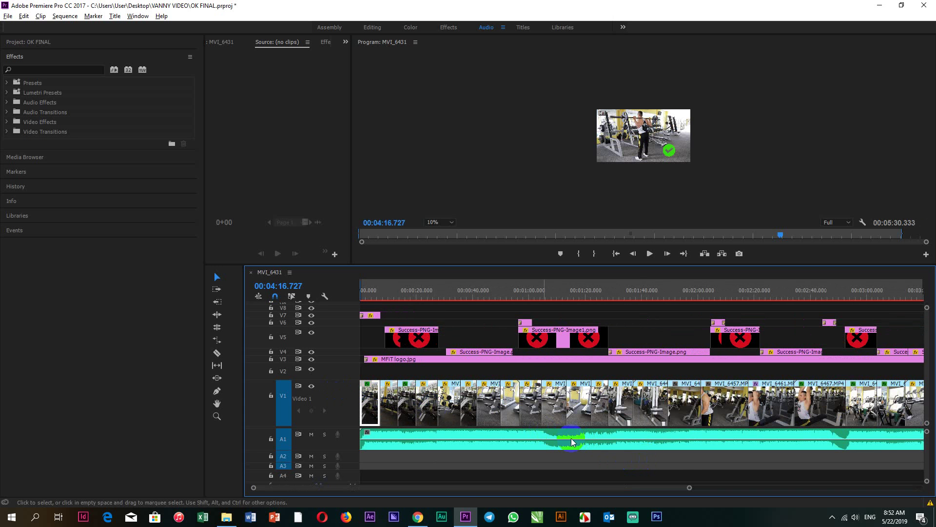
{"action": "key", "text": "alt"}
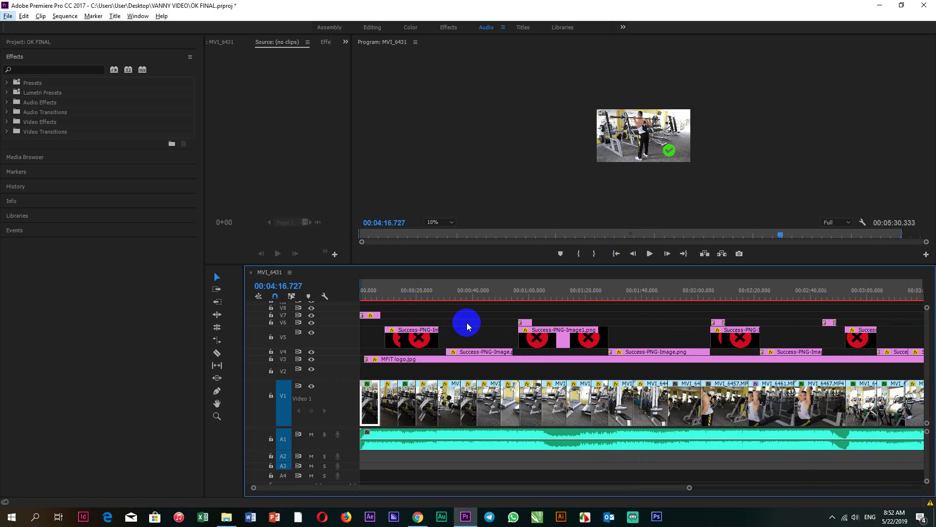
{"action": "key", "text": "minus"}
{"action": "key", "text": "minus"}
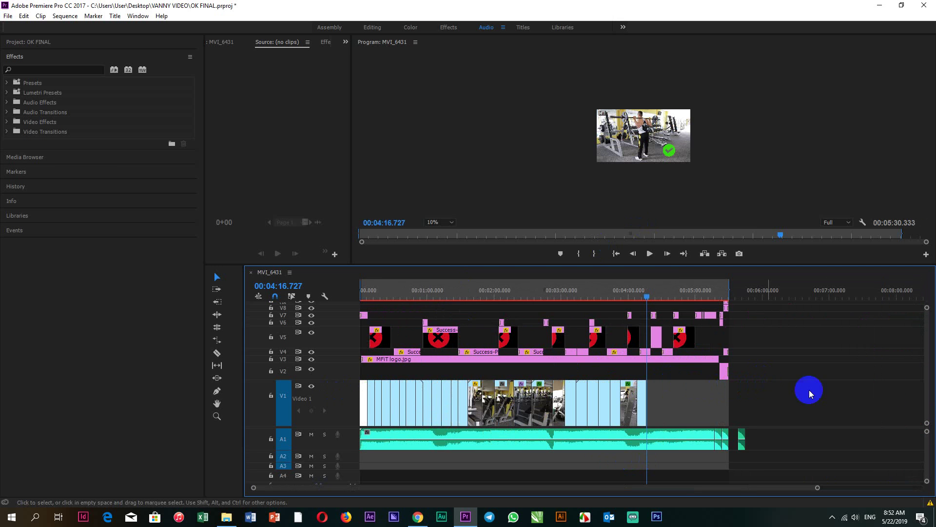
Shrink the video tracks to their minimum height and return the playhead to 00:00:00.000
{"action": "left_click_drag", "start_coordinate": [923, 424], "coordinate": [930, 451]}
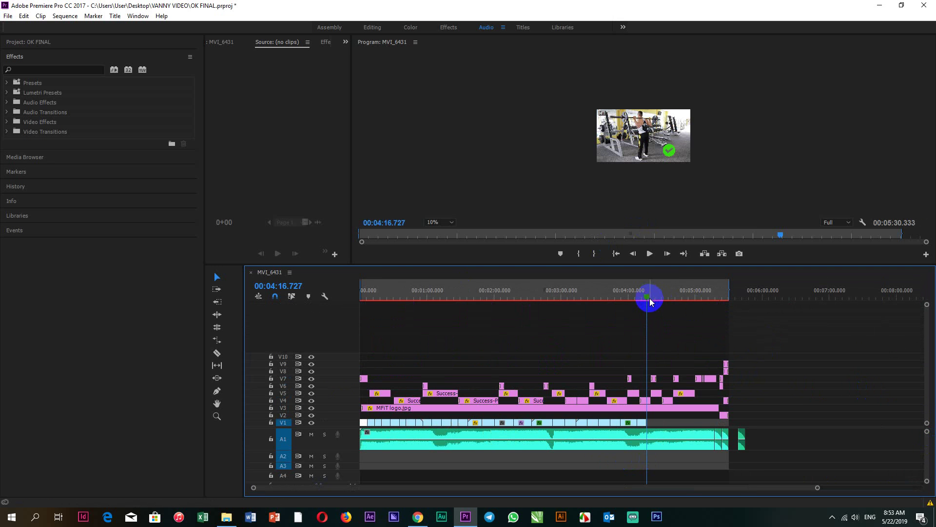
{"action": "left_click_drag", "start_coordinate": [651, 297], "coordinate": [362, 307]}
Move the BICEPT.png title on V7 so it starts together with MFIT logo.jpg on V3
{"action": "left_click", "coordinate": [453, 371]}
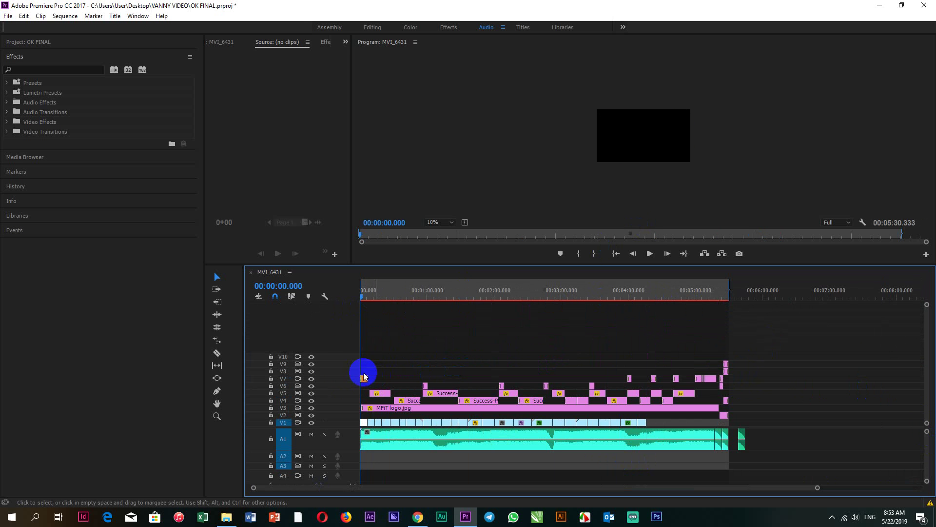
{"action": "left_click_drag", "start_coordinate": [816, 487], "coordinate": [719, 485]}
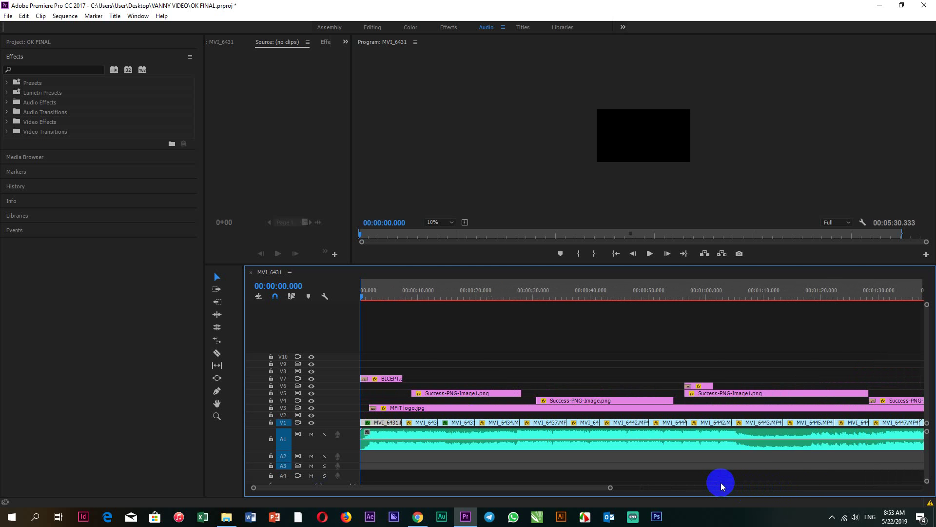
{"action": "left_click_drag", "start_coordinate": [378, 379], "coordinate": [387, 380]}
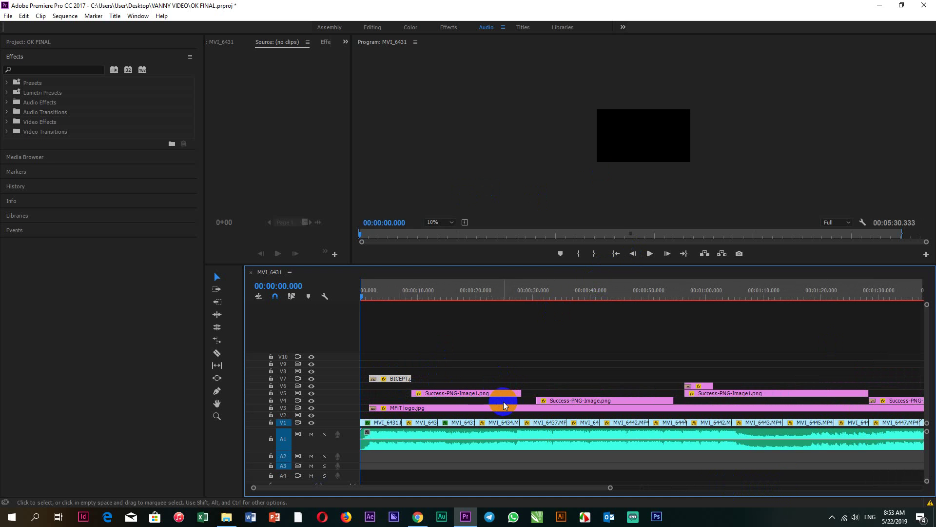
Play back the opening of the sequence from the start and stop at 00:00:09.792
{"action": "key", "text": "minus"}
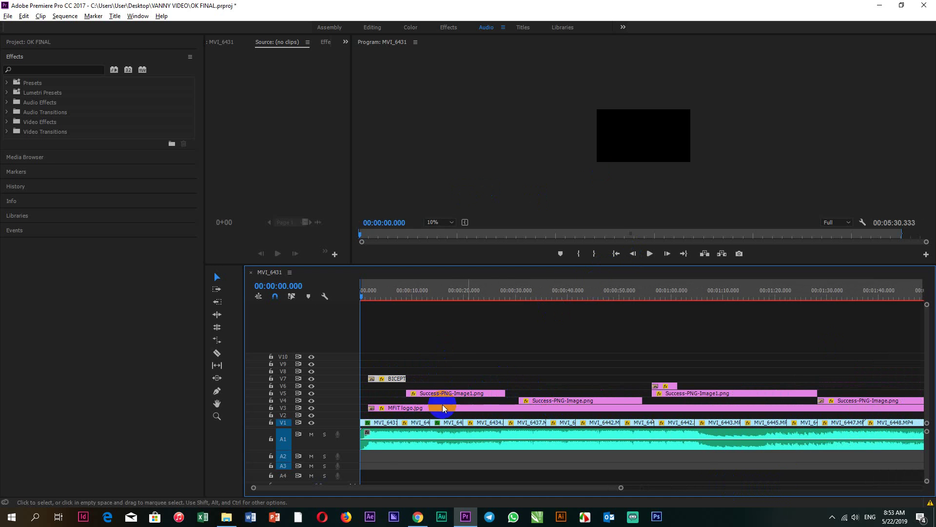
{"action": "scroll", "coordinate": [444, 407], "scroll_direction": "down", "scroll_amount": 2}
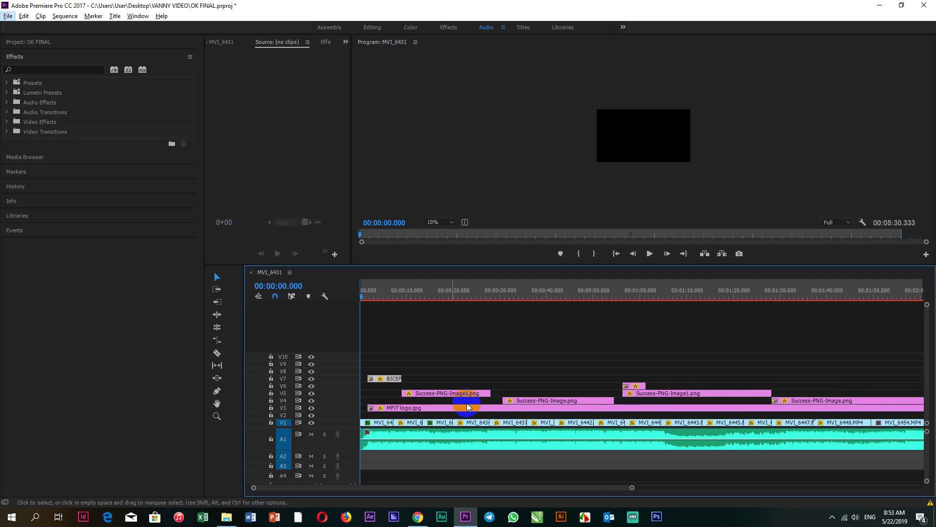
{"action": "scroll", "coordinate": [390, 393], "scroll_direction": "up", "scroll_amount": 2}
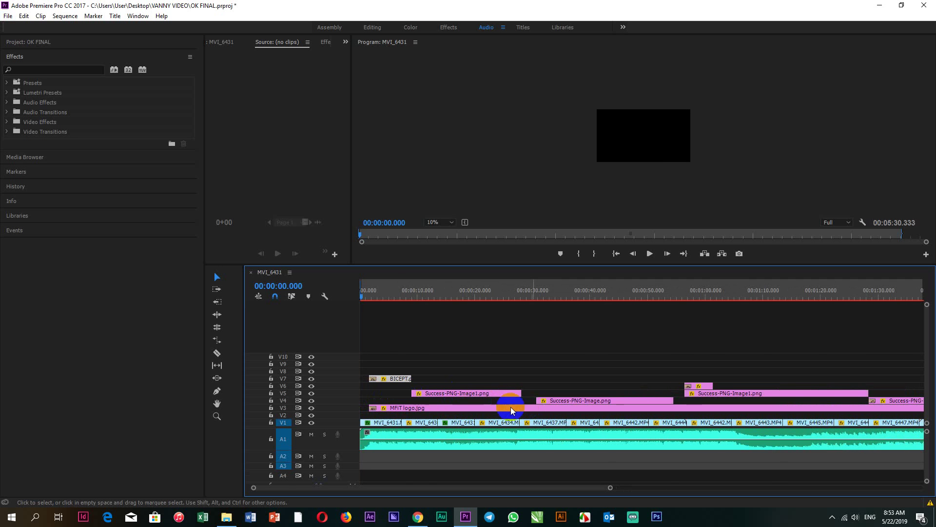
{"action": "scroll", "coordinate": [616, 383], "scroll_direction": "down", "scroll_amount": 5}
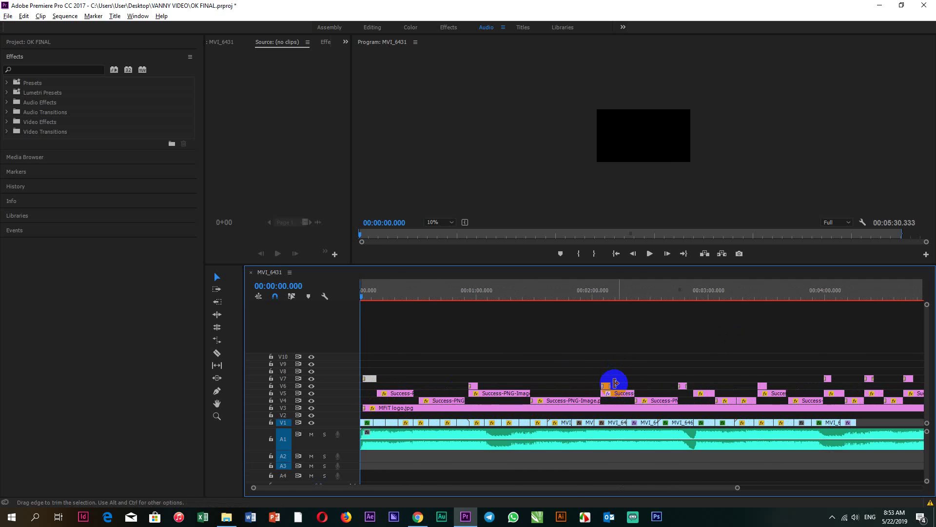
{"action": "scroll", "coordinate": [885, 305], "scroll_direction": "down", "scroll_amount": 1}
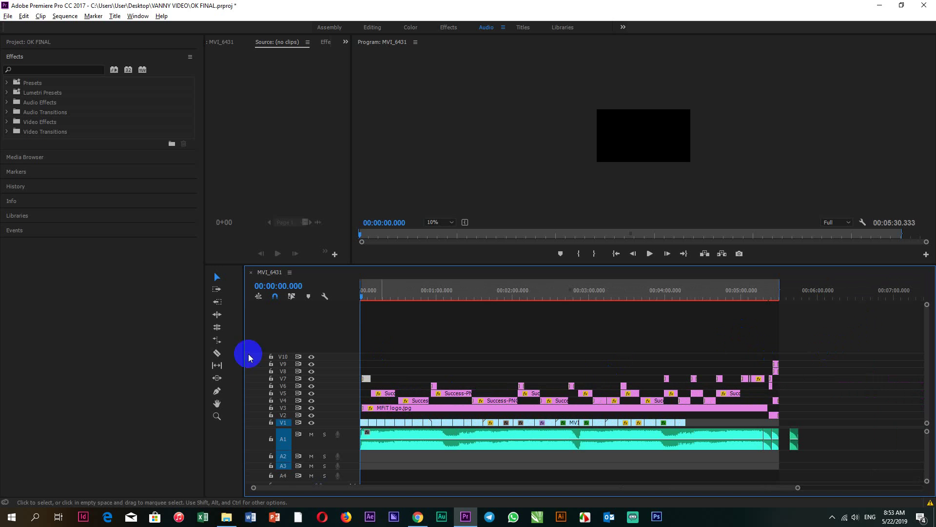
{"action": "scroll", "coordinate": [253, 325], "scroll_direction": "up", "scroll_amount": 2}
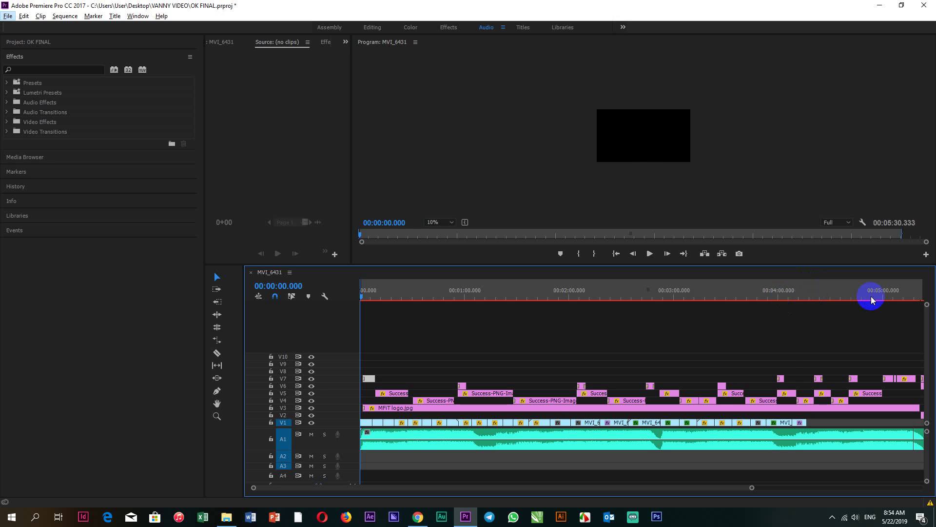
{"action": "left_click", "coordinate": [649, 253]}
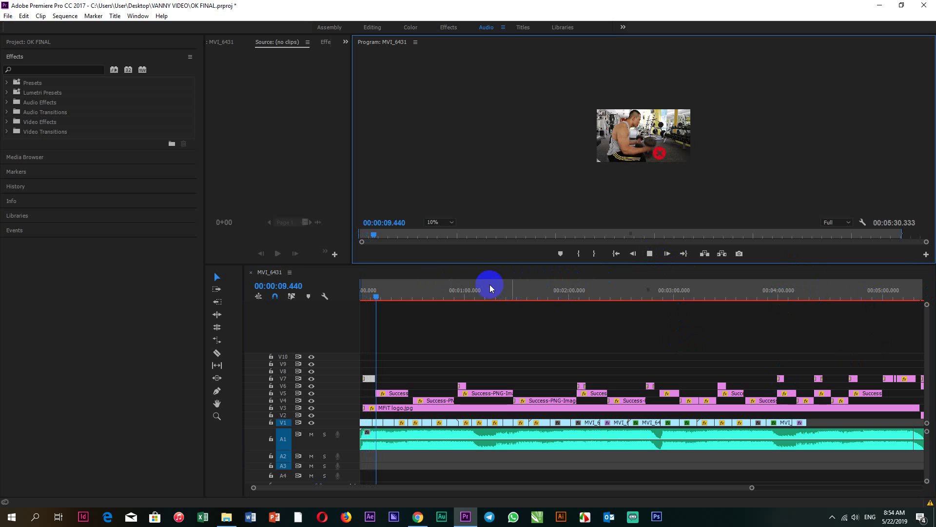
{"action": "left_click", "coordinate": [377, 295]}
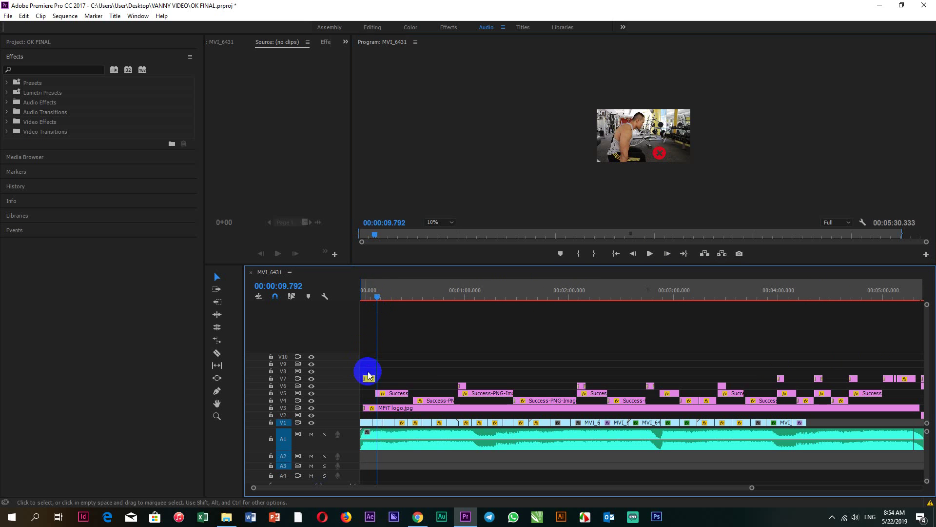
Trim the ends of BICEPT.png on V7 to about 7 seconds and the first Success-PNG-Image1.png on V5 to about 20 seconds
{"action": "left_click_drag", "start_coordinate": [370, 379], "coordinate": [372, 379]}
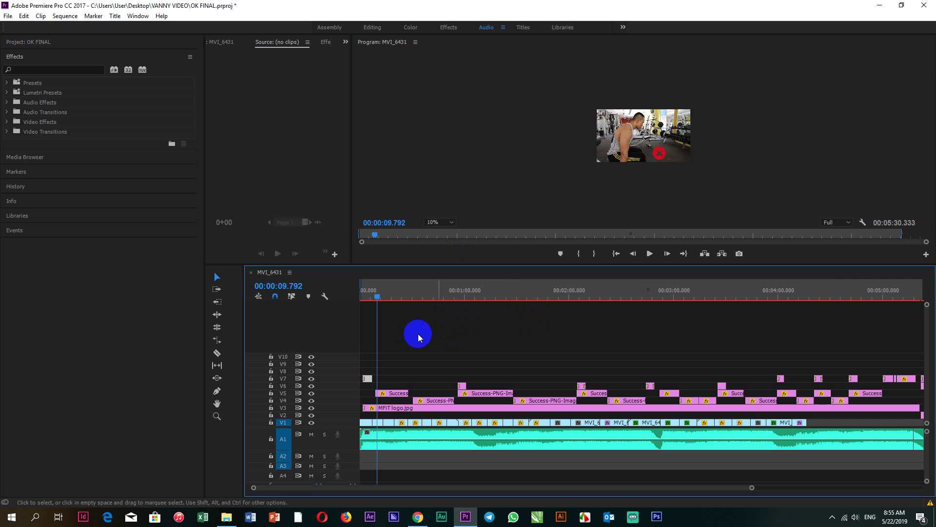
{"action": "left_click", "coordinate": [406, 393]}
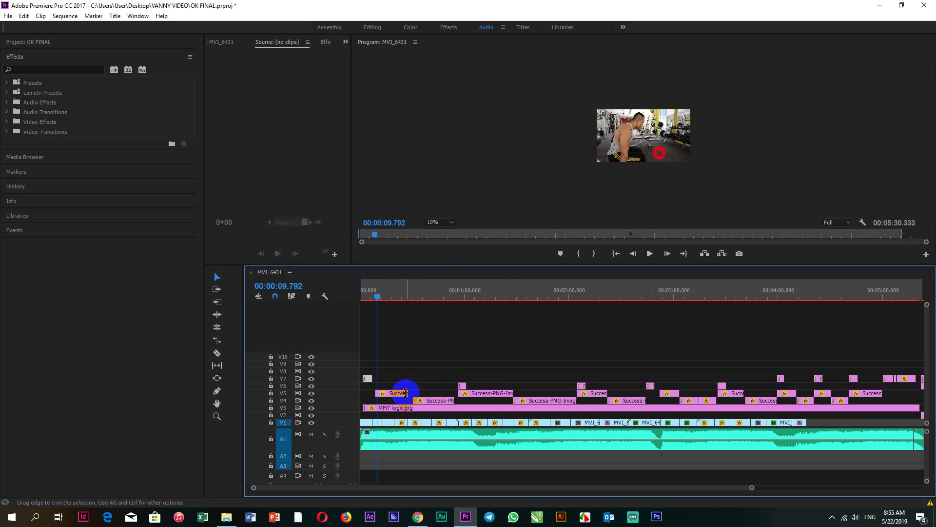
{"action": "left_click_drag", "start_coordinate": [406, 393], "coordinate": [394, 392]}
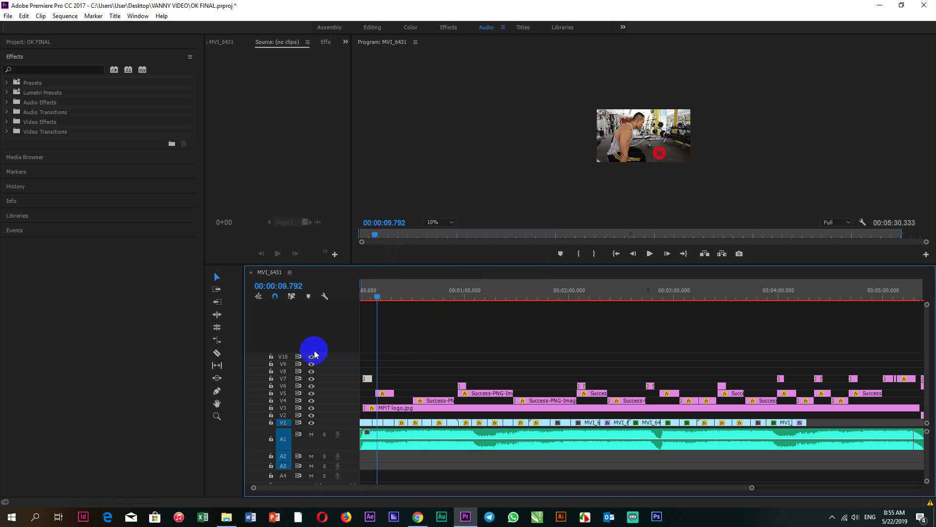
Place the playhead at 00:00:06.409 and move the first Success-PNG-Image1.png on V5 earlier to start where BICEPT.png ends
{"action": "key", "text": "="}
{"action": "key", "text": "="}
{"action": "key", "text": "="}
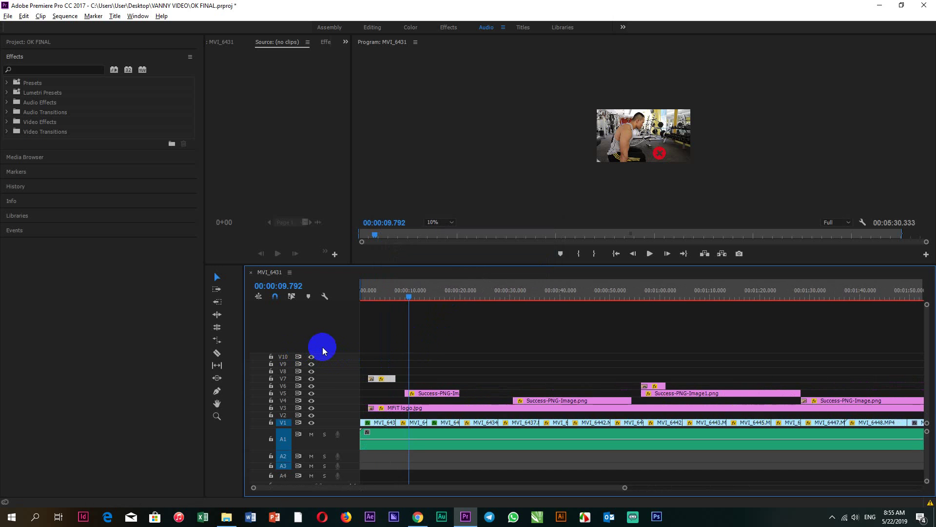
{"action": "key", "text": "alt"}
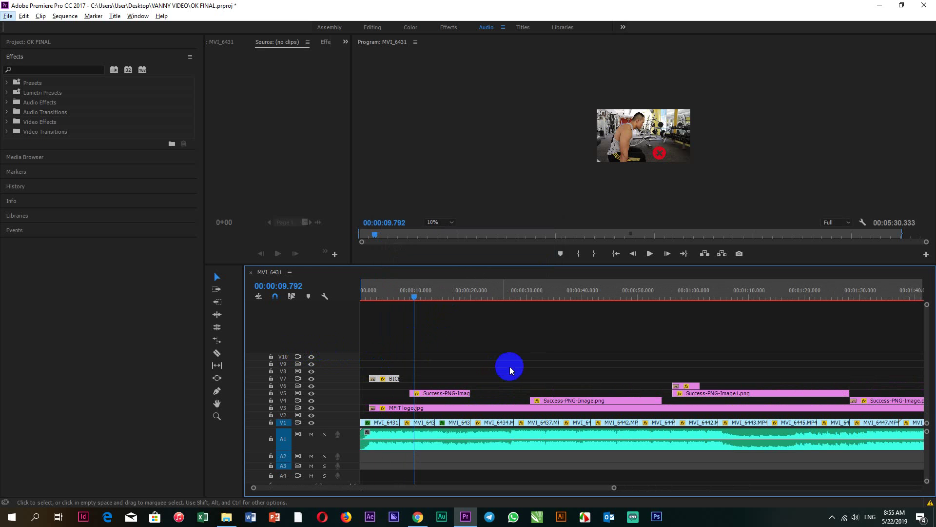
{"action": "mouse_move", "coordinate": [412, 300]}
{"action": "left_mouse_down"}
{"action": "mouse_move", "coordinate": [386, 299]}
{"action": "mouse_move", "coordinate": [395, 303]}
{"action": "left_mouse_up"}
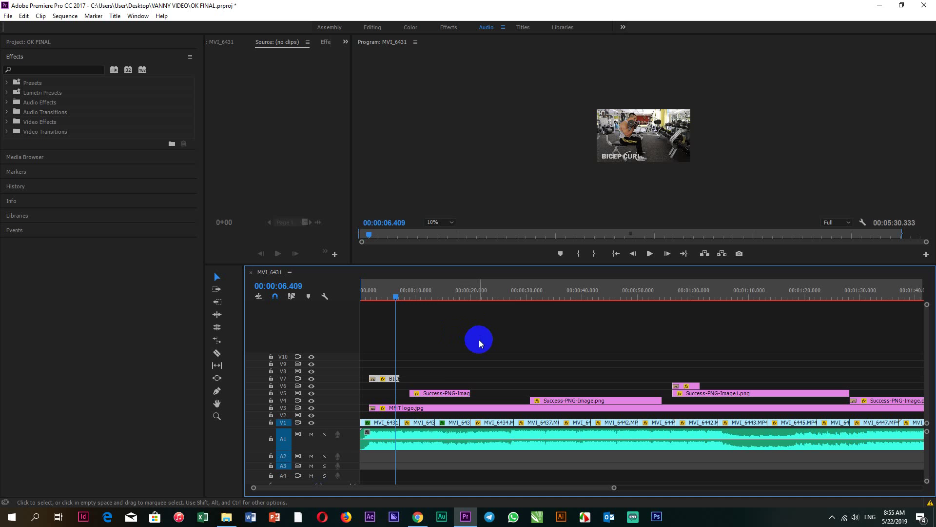
{"action": "left_click_drag", "start_coordinate": [429, 393], "coordinate": [428, 392]}
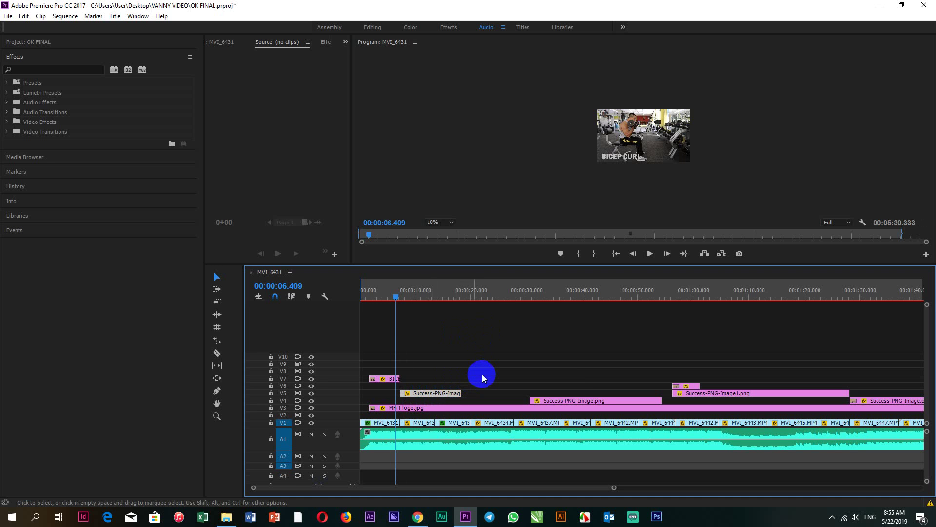
Extend the first Success-PNG-Image1.png on V5 to run from the end of BICEPT.png to about 20 seconds, and save the project
{"action": "left_click_drag", "start_coordinate": [398, 294], "coordinate": [457, 309]}
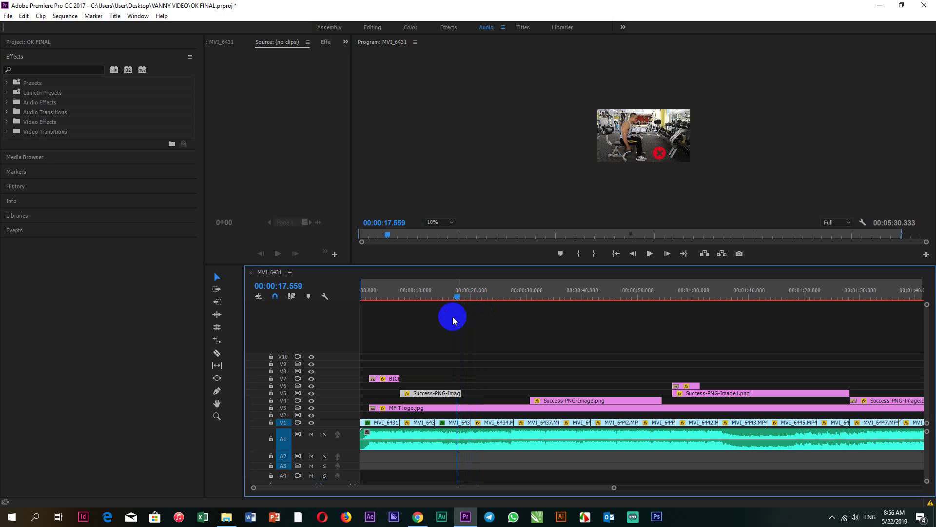
{"action": "left_click_drag", "start_coordinate": [428, 394], "coordinate": [433, 394]}
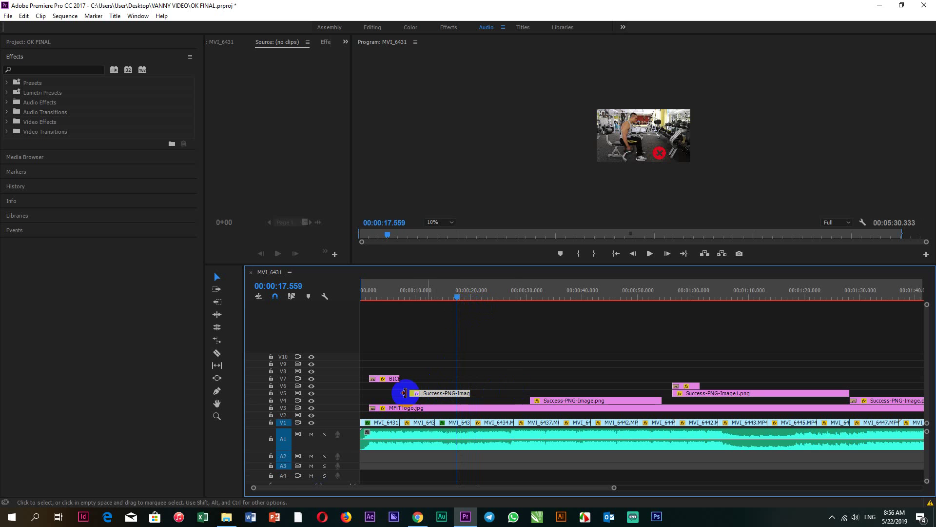
{"action": "left_click_drag", "start_coordinate": [412, 393], "coordinate": [404, 393]}
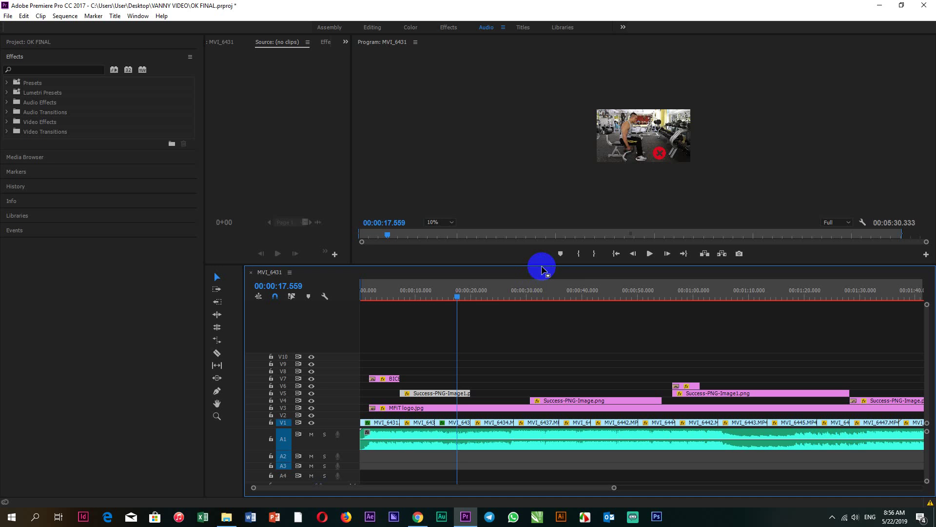
{"action": "key", "text": "ctrl+s"}
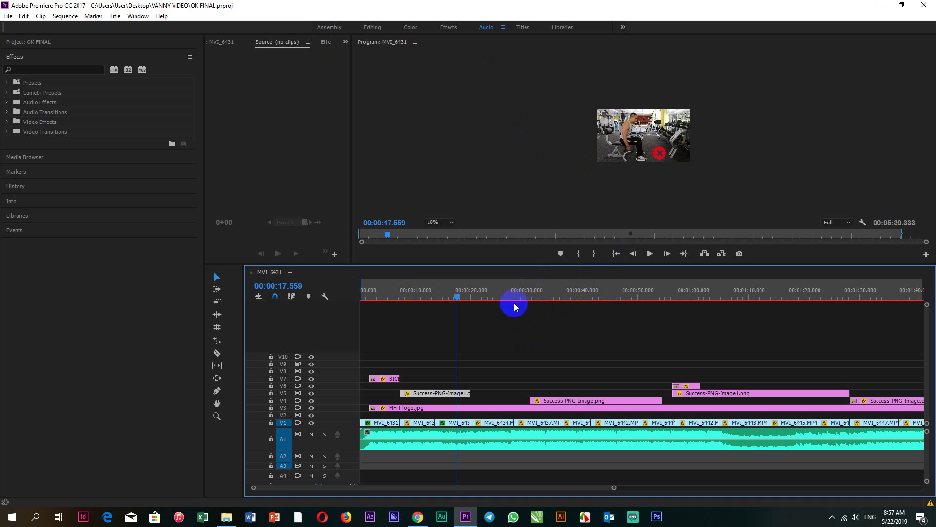
Move the first Success-PNG-Image.png on V4 earlier to start at about 20 seconds, where Success-PNG-Image1.png on V5 ends
{"action": "left_click_drag", "start_coordinate": [458, 296], "coordinate": [469, 297]}
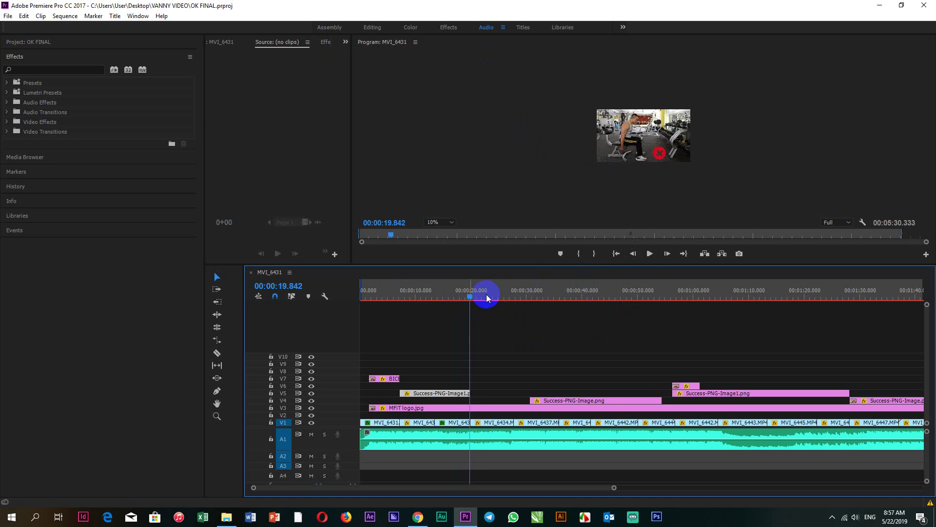
{"action": "left_click", "coordinate": [650, 253]}
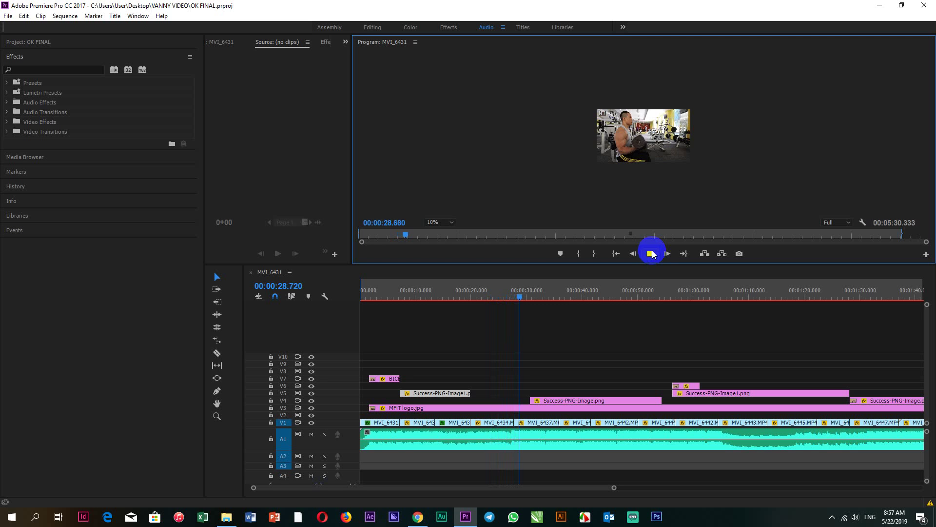
{"action": "left_click", "coordinate": [651, 254]}
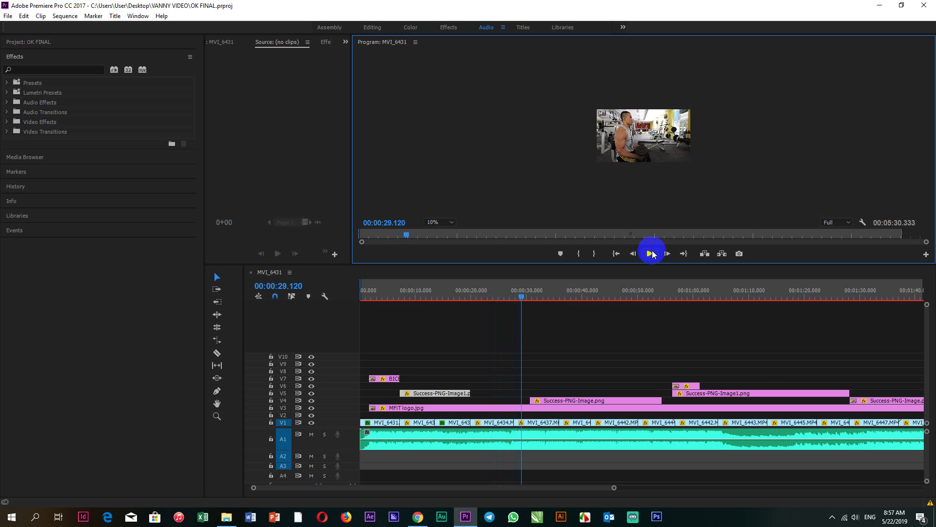
{"action": "left_click", "coordinate": [630, 396]}
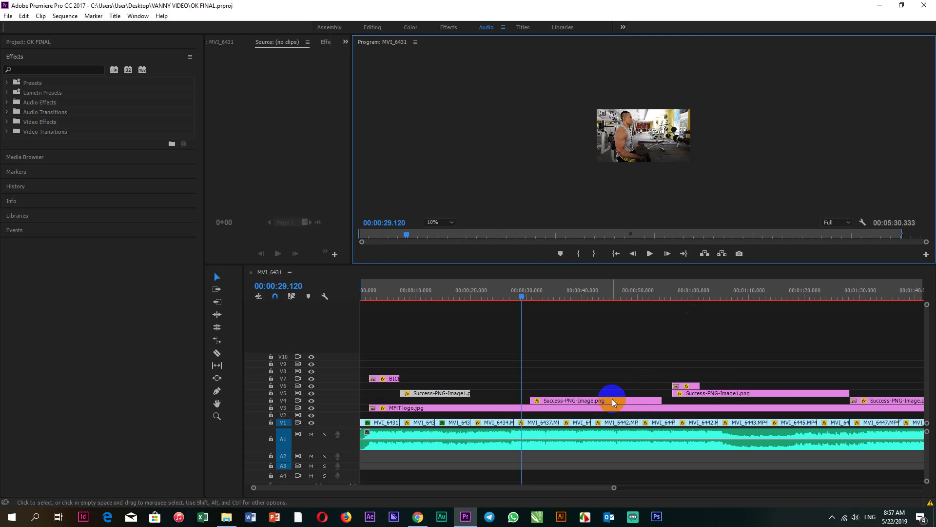
{"action": "left_click_drag", "start_coordinate": [612, 401], "coordinate": [559, 400]}
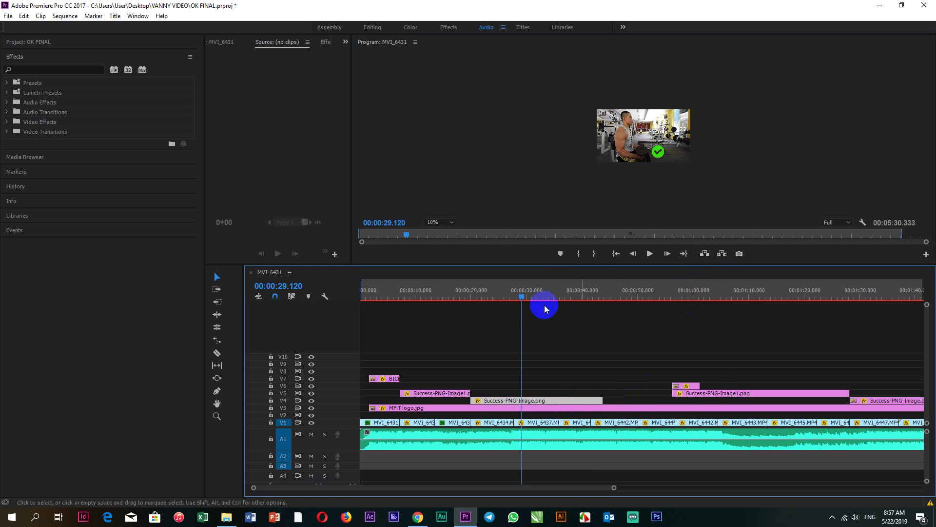
Play back the sequence from 00:00:18.437 across the first Success-PNG-Image.png and stop at 00:00:40.800
{"action": "left_click_drag", "start_coordinate": [520, 296], "coordinate": [462, 302]}
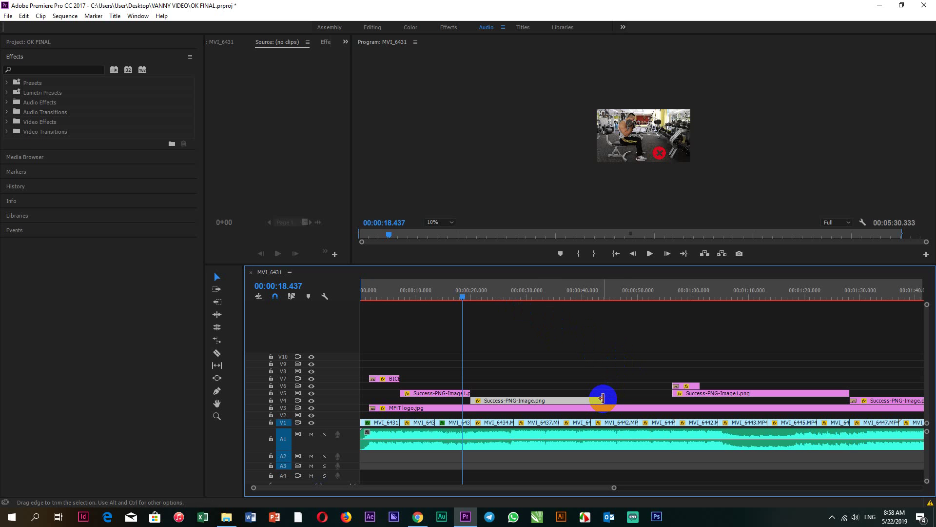
{"action": "left_click_drag", "start_coordinate": [602, 398], "coordinate": [600, 400]}
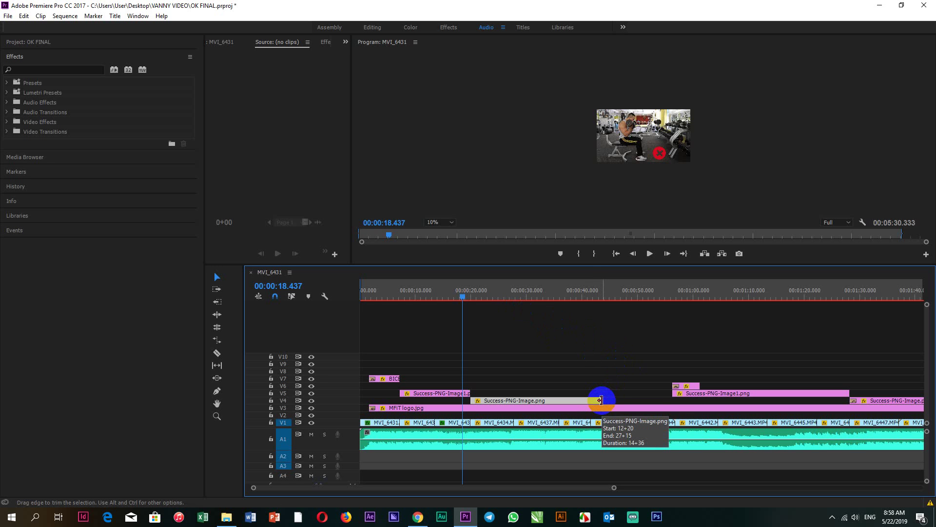
{"action": "left_click_drag", "start_coordinate": [601, 400], "coordinate": [602, 400]}
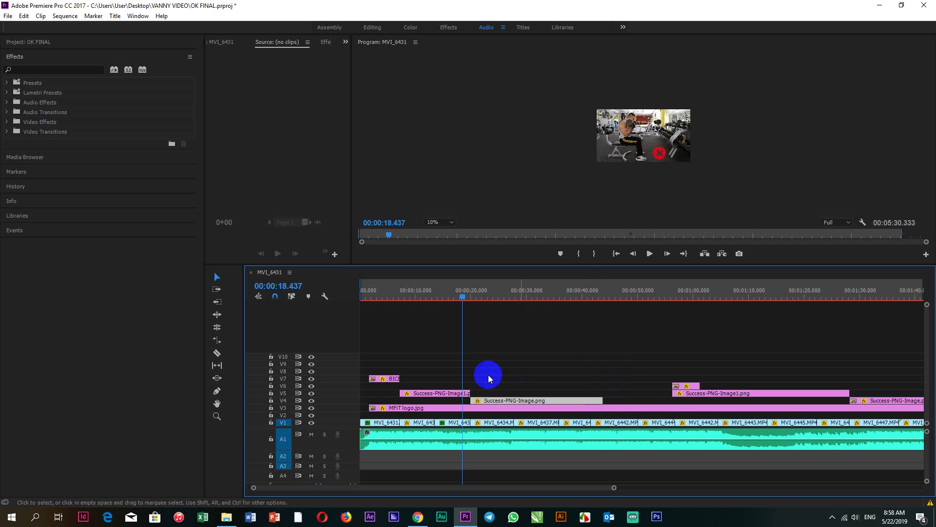
{"action": "left_click", "coordinate": [650, 253]}
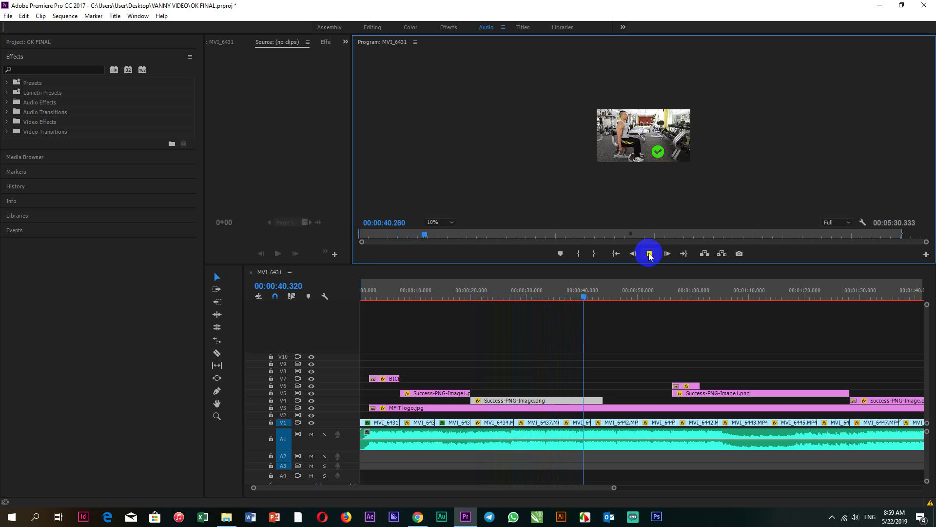
{"action": "left_click", "coordinate": [650, 253]}
Trim the end of the first Success-PNG-Image.png on V4 to just after the playhead at 00:00:40.800
{"action": "scroll", "coordinate": [539, 409], "scroll_direction": "down", "scroll_amount": 1}
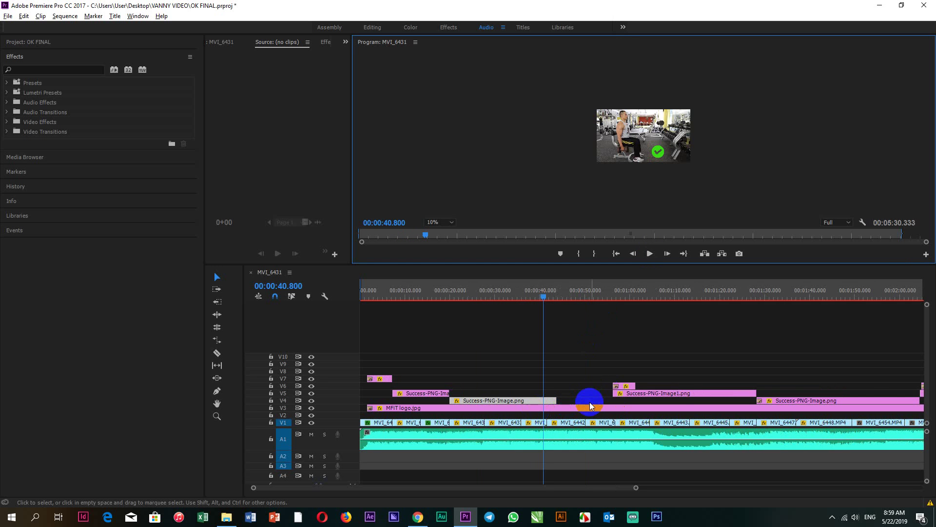
{"action": "scroll", "coordinate": [589, 402], "scroll_direction": "down", "scroll_amount": 1}
{"action": "key", "text": "alt"}
{"action": "scroll", "coordinate": [517, 400], "scroll_direction": "up", "scroll_amount": 3}
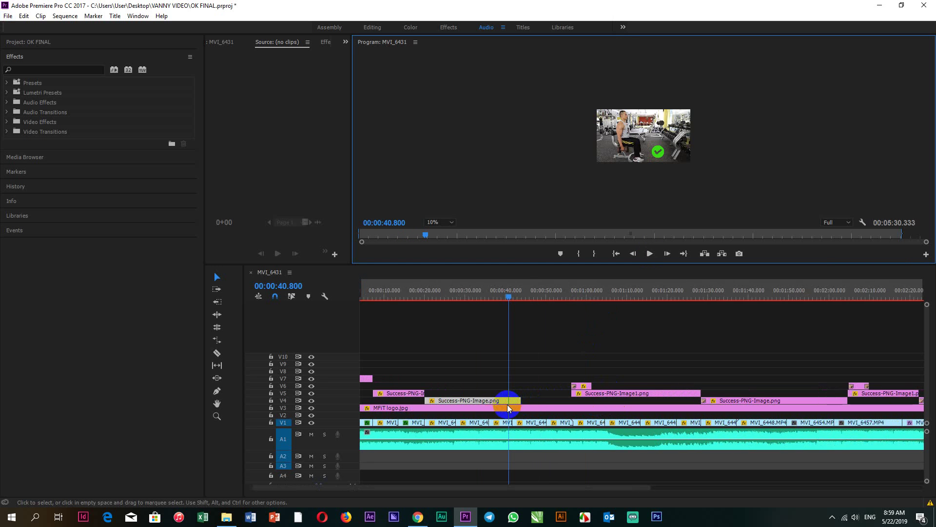
{"action": "left_click_drag", "start_coordinate": [531, 400], "coordinate": [516, 401]}
{"action": "scroll", "coordinate": [539, 400], "scroll_direction": "down", "scroll_amount": 3}
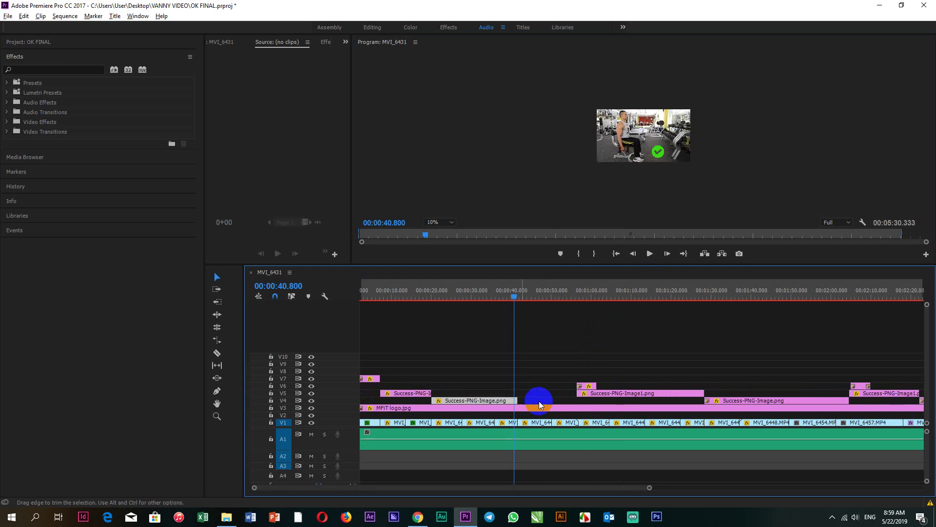
Split MVI_6442.MP4 on V1 at 00:00:47.659 and delete the part after the cut
{"action": "left_click", "coordinate": [649, 253]}
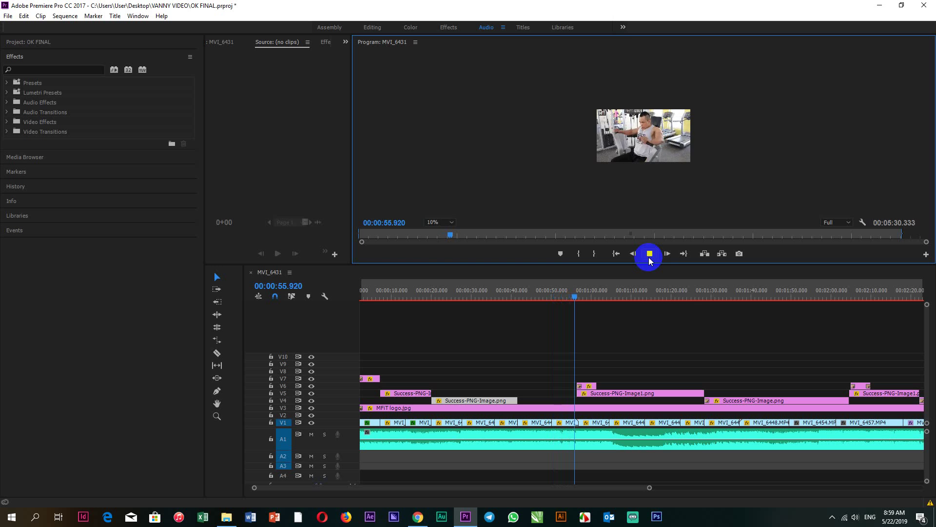
{"action": "left_click", "coordinate": [649, 254]}
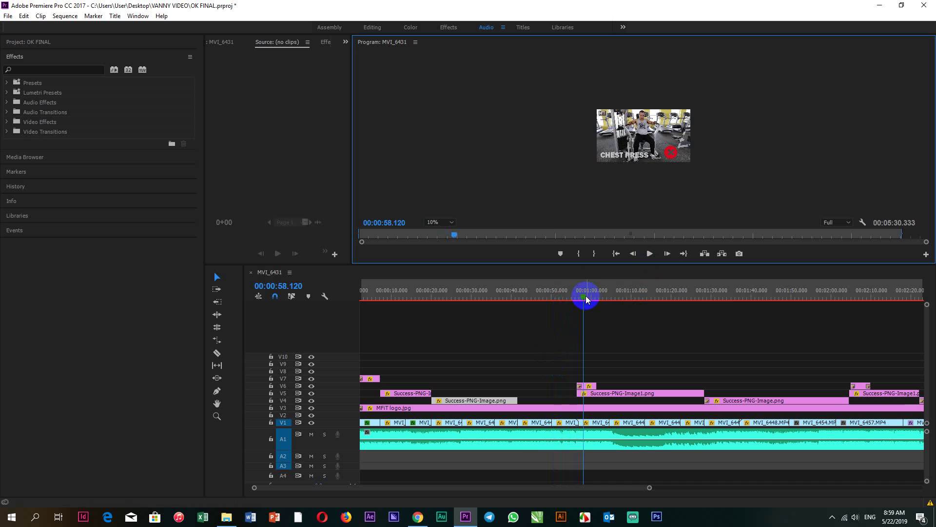
{"action": "left_click_drag", "start_coordinate": [586, 295], "coordinate": [545, 316]}
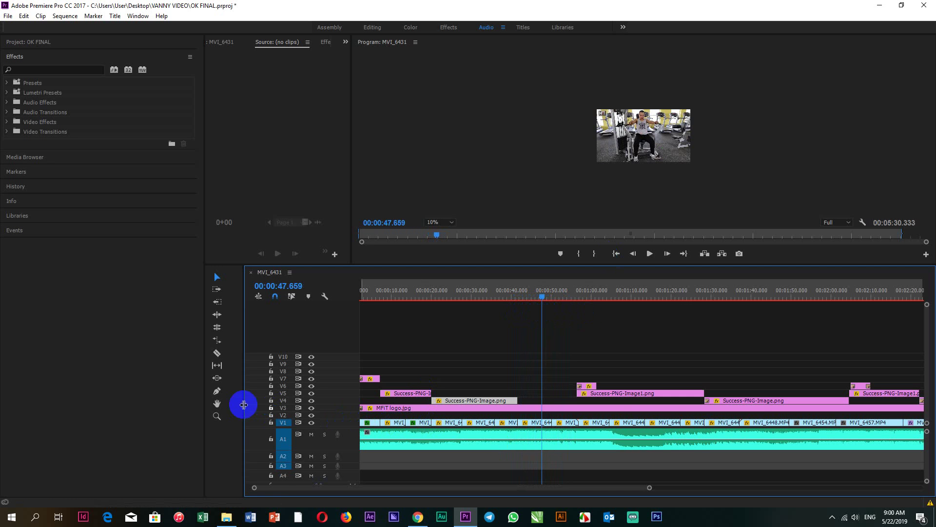
{"action": "left_click", "coordinate": [217, 353]}
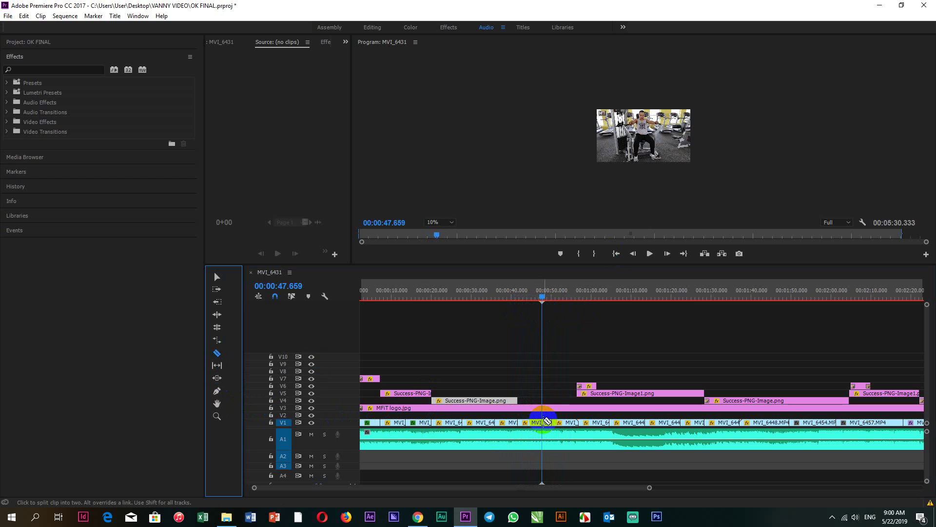
{"action": "left_click", "coordinate": [544, 422]}
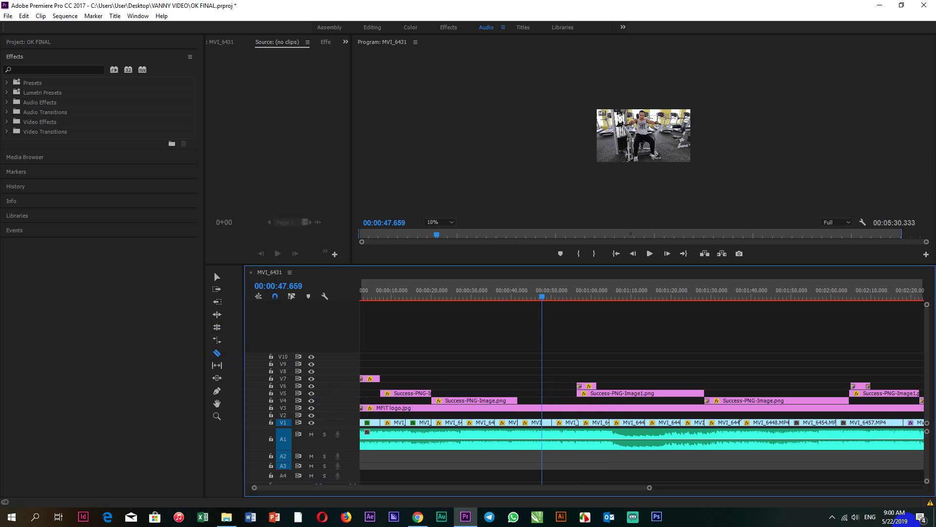
{"action": "left_click", "coordinate": [217, 277]}
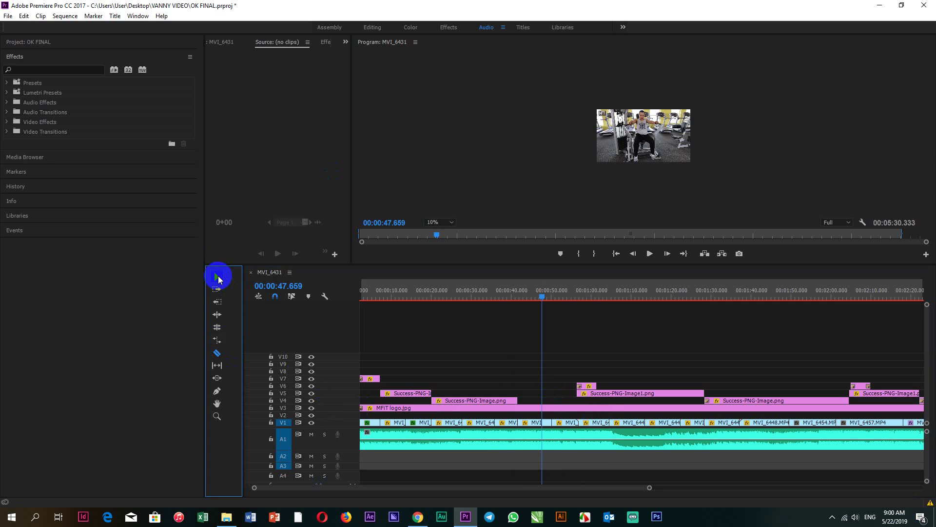
{"action": "left_click", "coordinate": [545, 425]}
{"action": "key", "text": "Delete"}
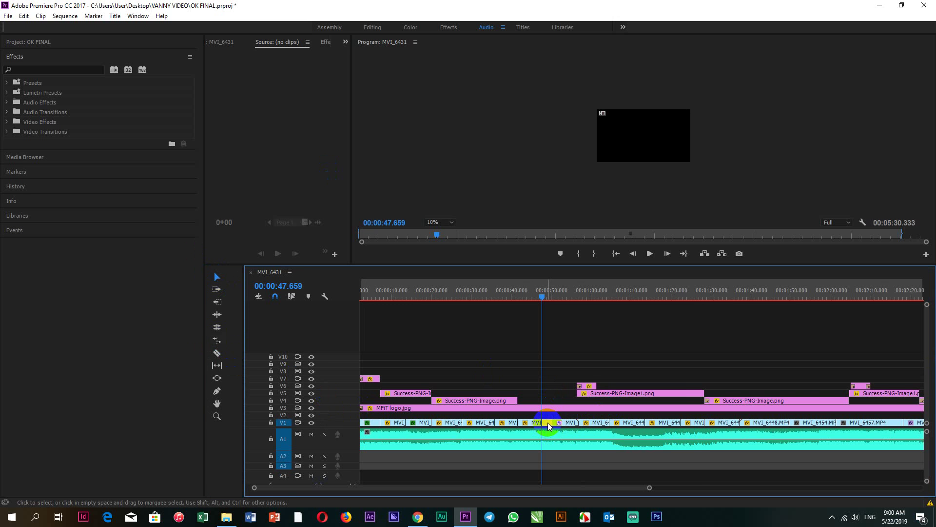
Move all V1 clips after the gap, from MVI_6444.MP4 onward, earlier together to start at 00:00:47.659
{"action": "scroll", "coordinate": [548, 422], "scroll_direction": "down", "scroll_amount": 3}
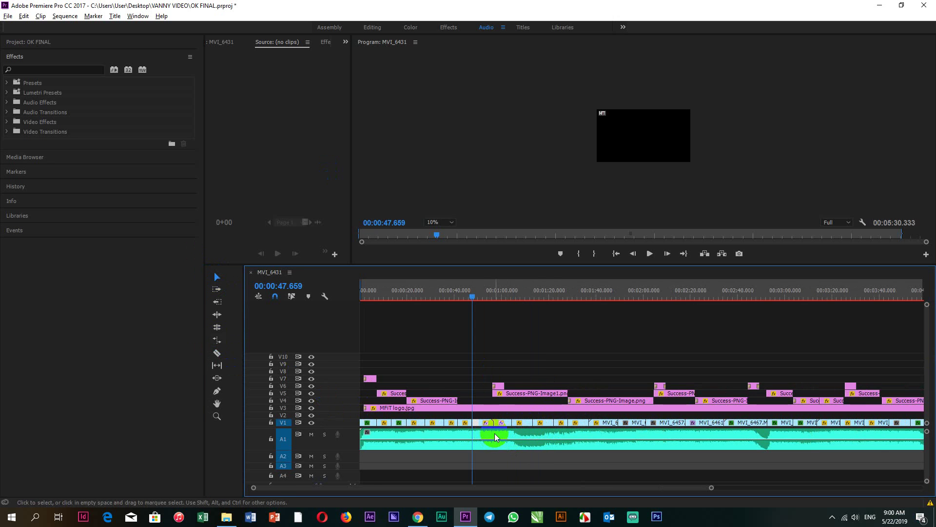
{"action": "scroll", "coordinate": [537, 431], "scroll_direction": "down", "scroll_amount": 2}
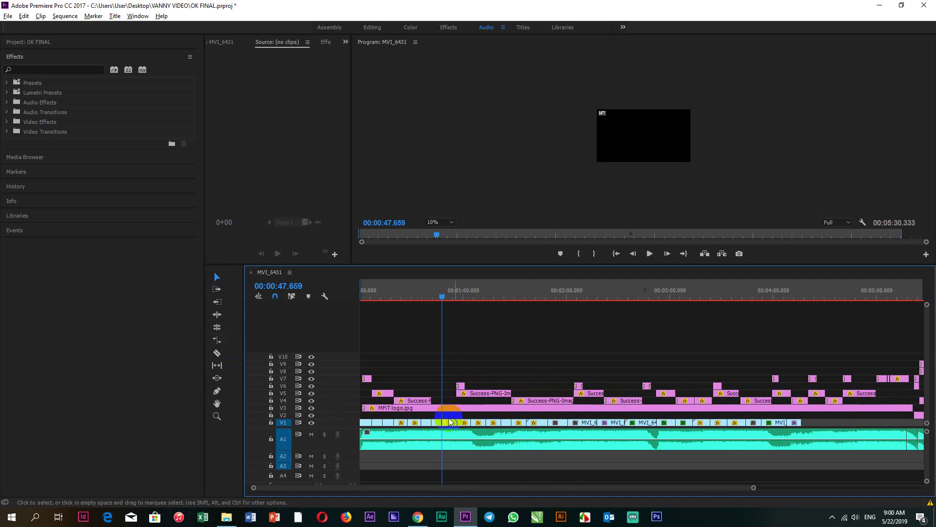
{"action": "scroll", "coordinate": [457, 422], "scroll_direction": "down", "scroll_amount": 2}
{"action": "key", "text": "alt"}
{"action": "left_click_drag", "start_coordinate": [438, 413], "coordinate": [765, 421]}
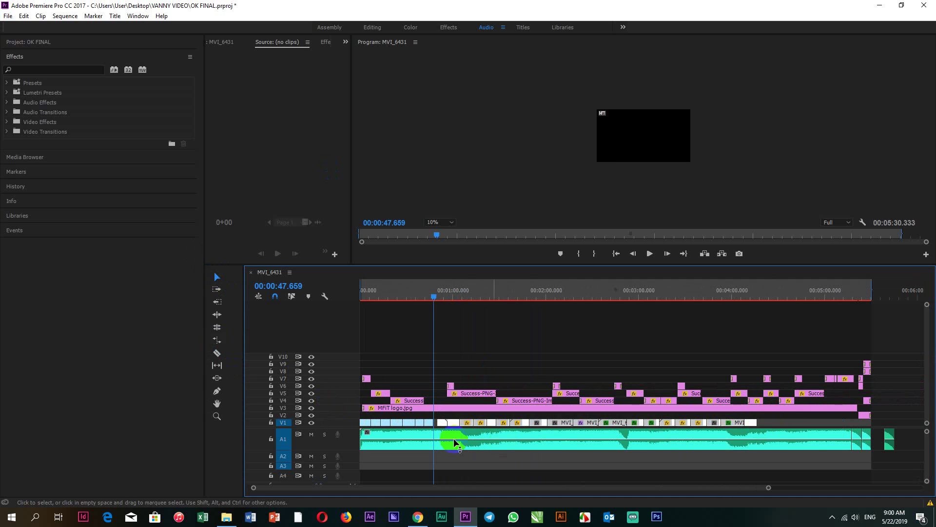
{"action": "scroll", "coordinate": [454, 438], "scroll_direction": "up", "scroll_amount": 4}
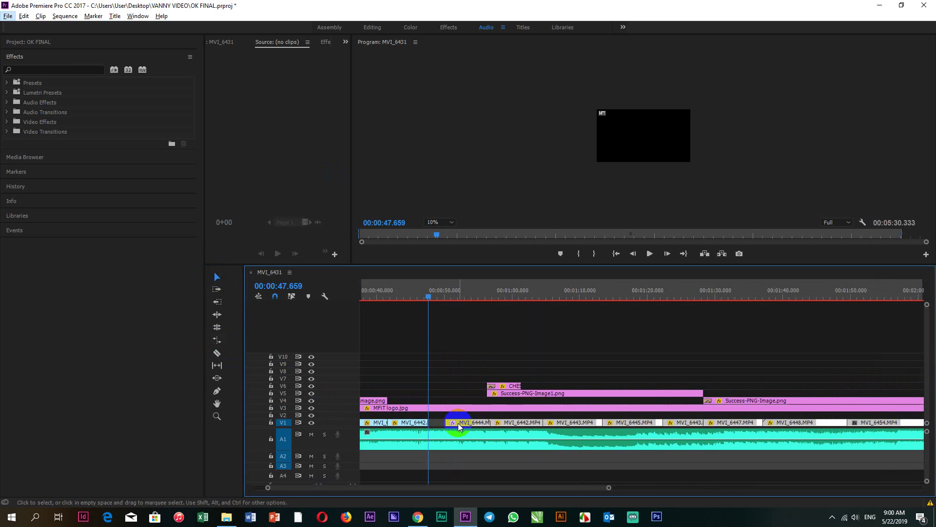
{"action": "left_click_drag", "start_coordinate": [471, 427], "coordinate": [455, 425]}
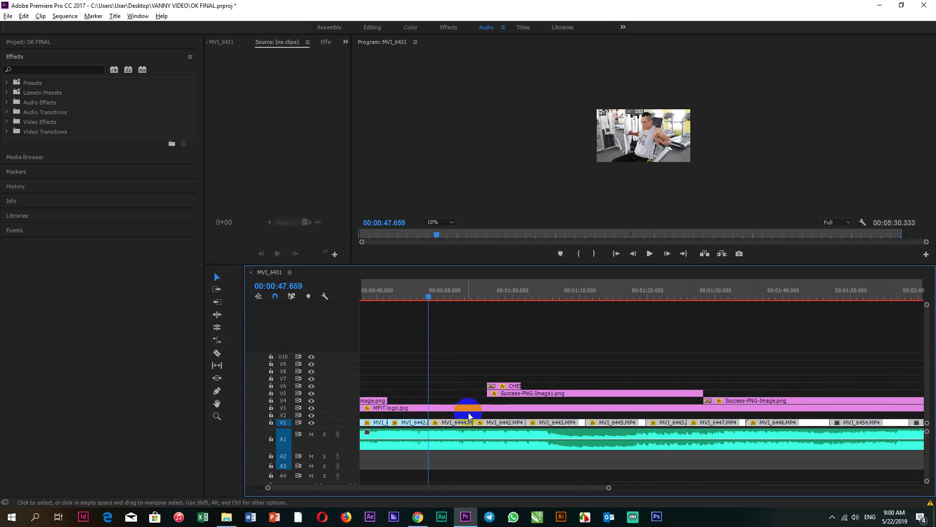
{"action": "scroll", "coordinate": [468, 412], "scroll_direction": "down", "scroll_amount": 5}
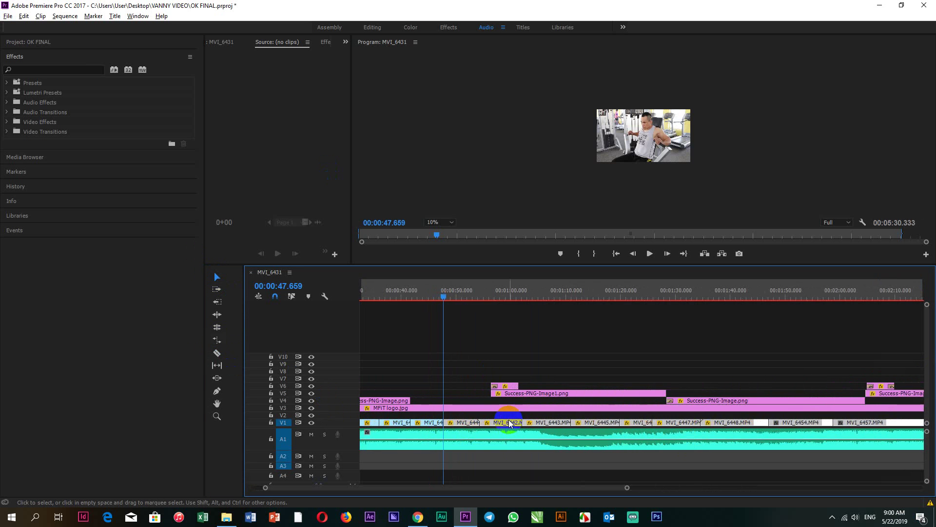
Move the CHEST PRESS title on V6 and Success-PNG-Image1.png under it earlier to start where the first Success-PNG-Image.png on V4 ends
{"action": "left_click", "coordinate": [649, 253]}
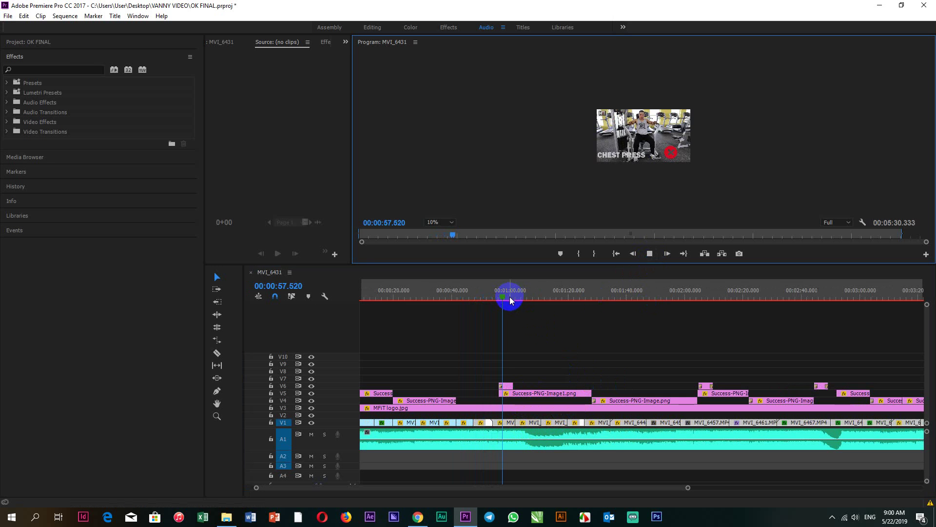
{"action": "left_click_drag", "start_coordinate": [503, 298], "coordinate": [458, 306]}
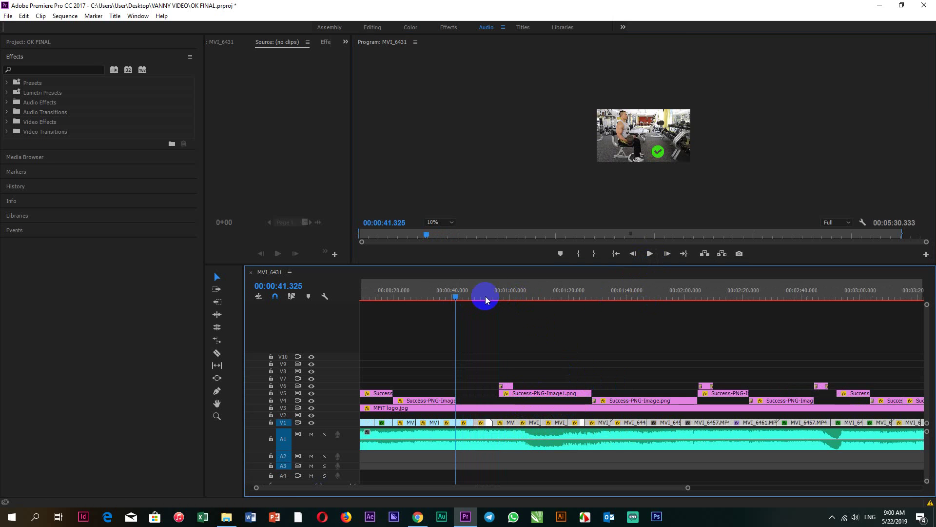
{"action": "left_click", "coordinate": [650, 253]}
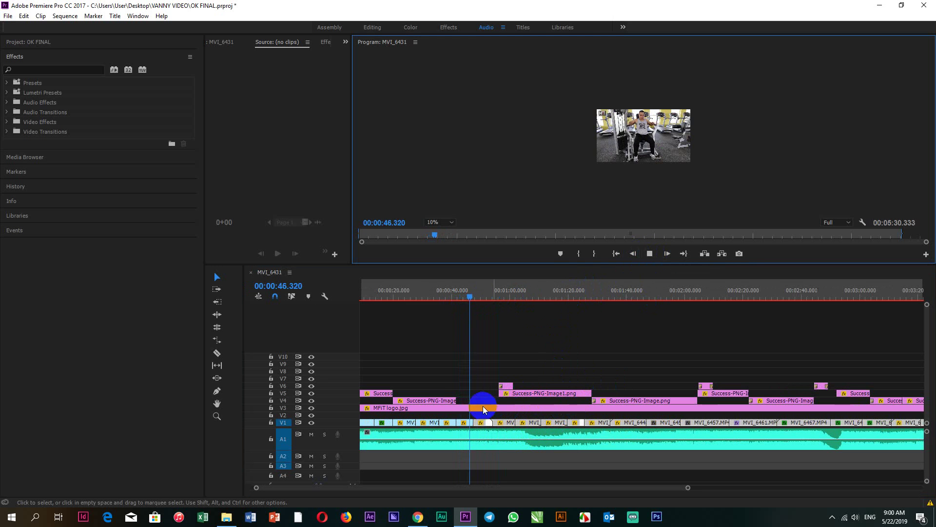
{"action": "left_click", "coordinate": [477, 297]}
{"action": "left_click", "coordinate": [507, 384]}
{"action": "left_click_drag", "start_coordinate": [505, 380], "coordinate": [464, 390]}
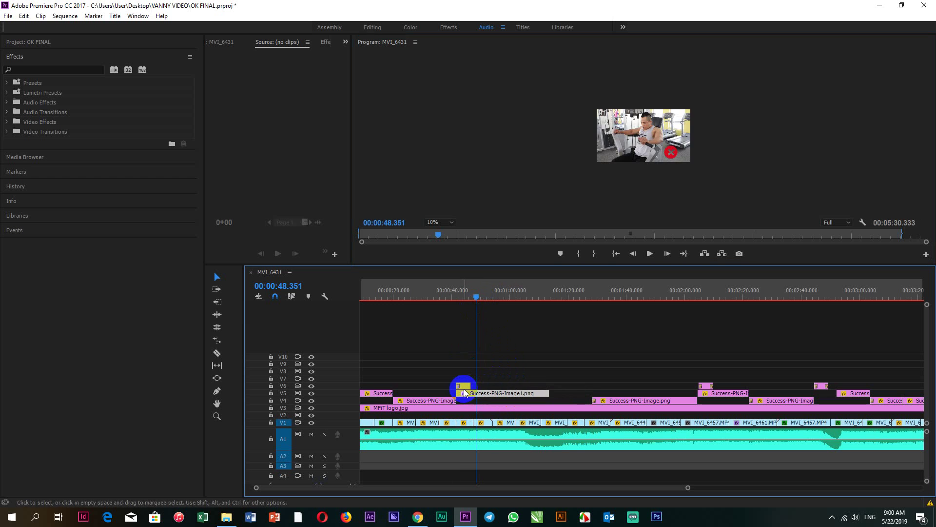
Play back the chest press section and trim the end of its Success-PNG-Image1.png on V5 to about 00:01:02
{"action": "left_click", "coordinate": [452, 301]}
{"action": "left_click", "coordinate": [649, 254]}
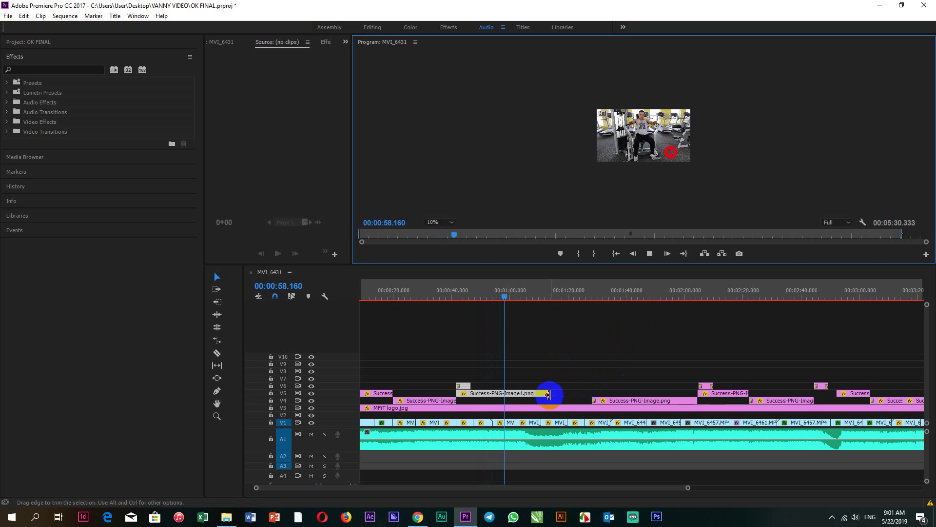
{"action": "left_click_drag", "start_coordinate": [548, 392], "coordinate": [514, 396]}
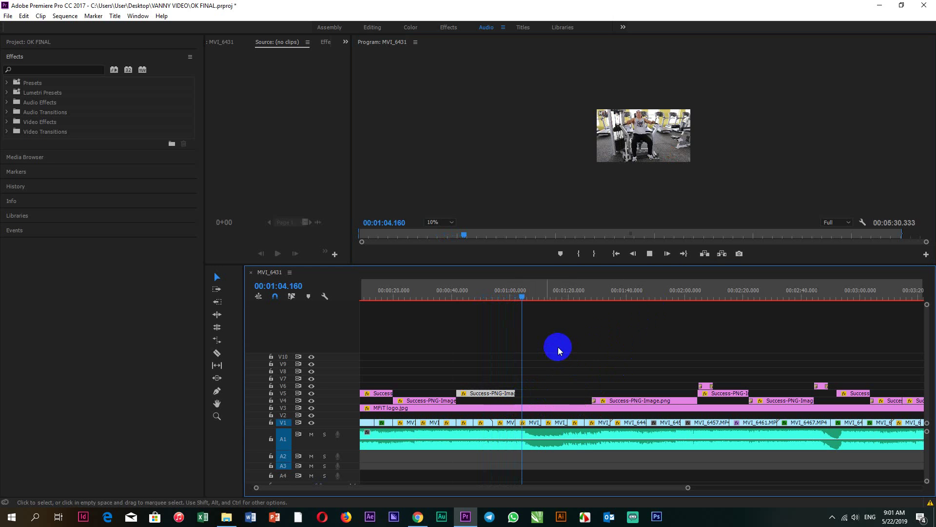
Undo the last two changes to restore the CHEST PRESS title on V6, and trim the end of Success-PNG-Image1.png on V5 to about 00:01:02
{"action": "left_click", "coordinate": [512, 294]}
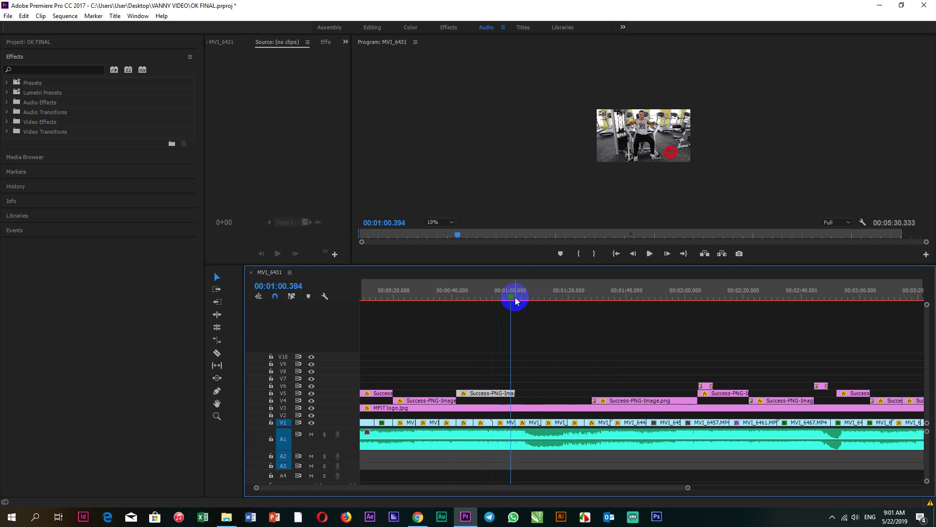
{"action": "key", "text": "ctrl+z"}
{"action": "key", "text": "ctrl+z"}
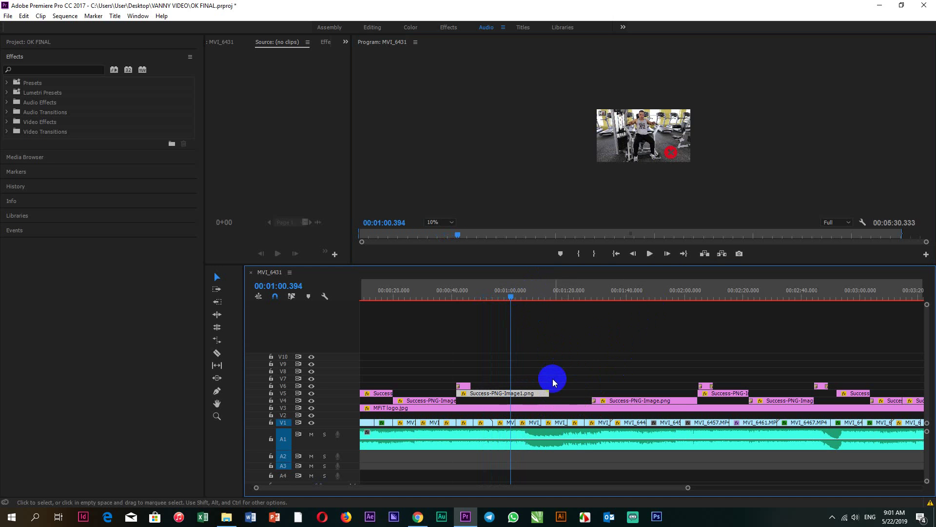
{"action": "left_click_drag", "start_coordinate": [546, 393], "coordinate": [515, 392]}
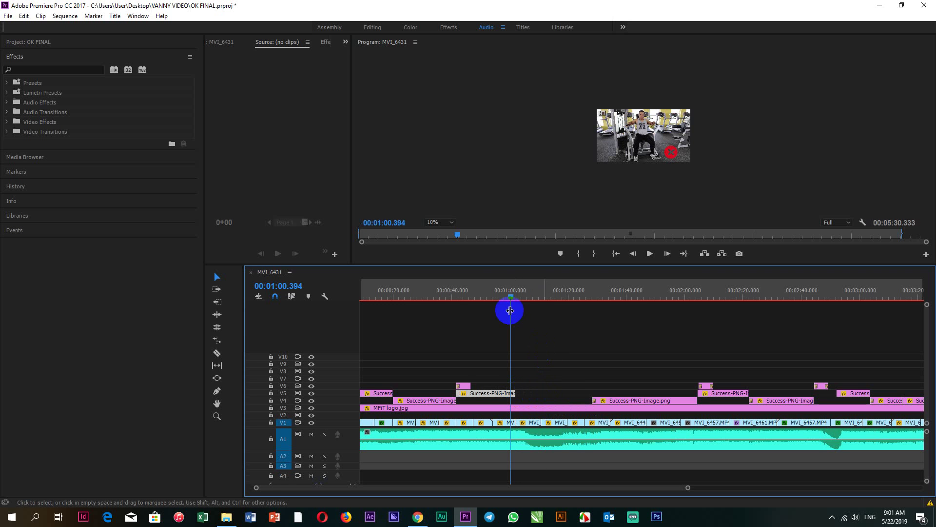
Review the chest press section from 00:00:41.827 and move the next Success-PNG-Image.png on V4 earlier to start where Success-PNG-Image1.png on V5 ends
{"action": "left_click_drag", "start_coordinate": [512, 303], "coordinate": [459, 308]}
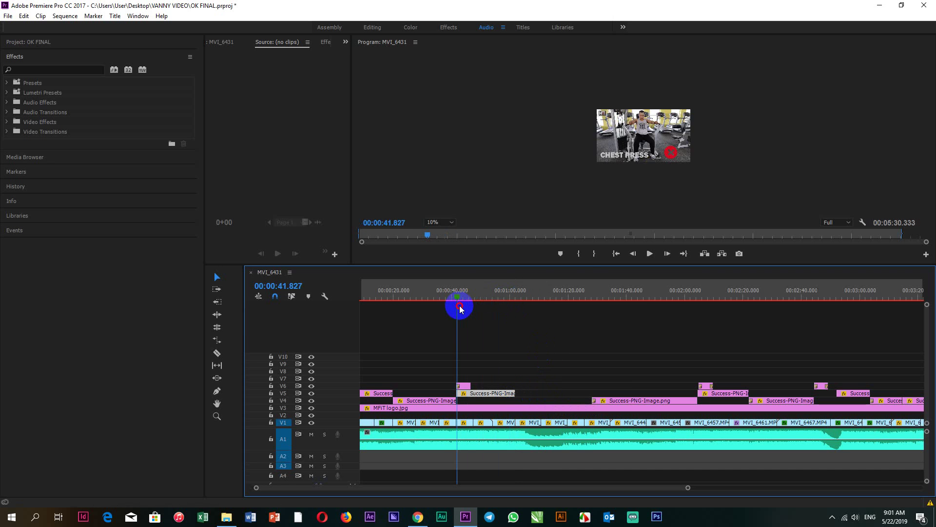
{"action": "left_click", "coordinate": [653, 254]}
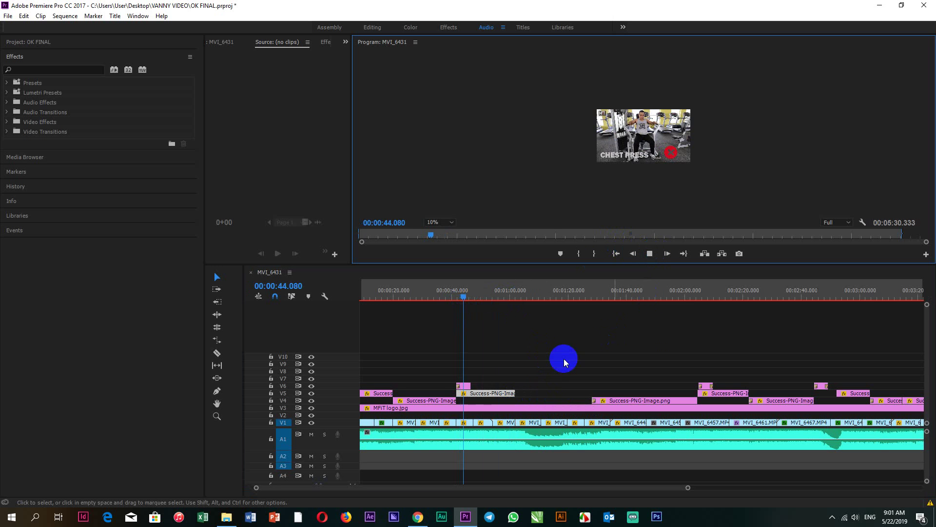
{"action": "key", "text": "equal"}
{"action": "key", "text": "equal"}
{"action": "key", "text": "equal"}
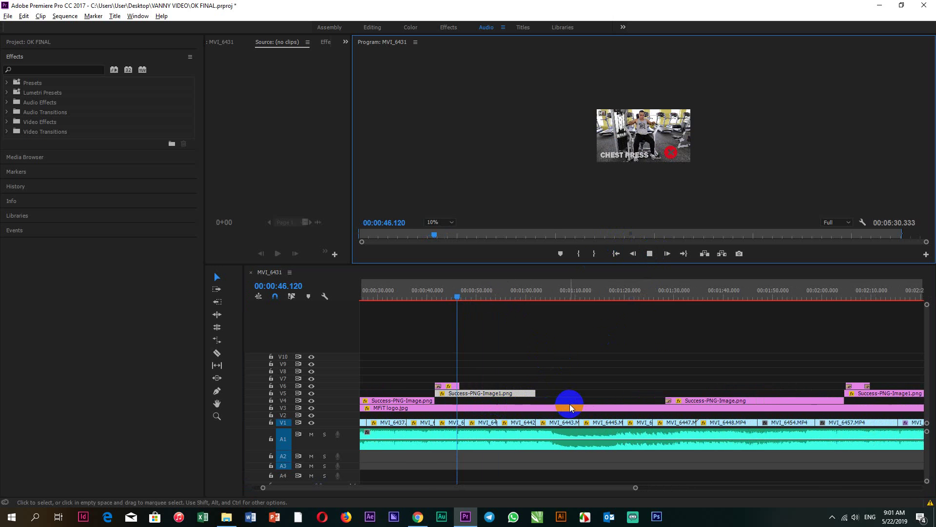
{"action": "key", "text": "alt"}
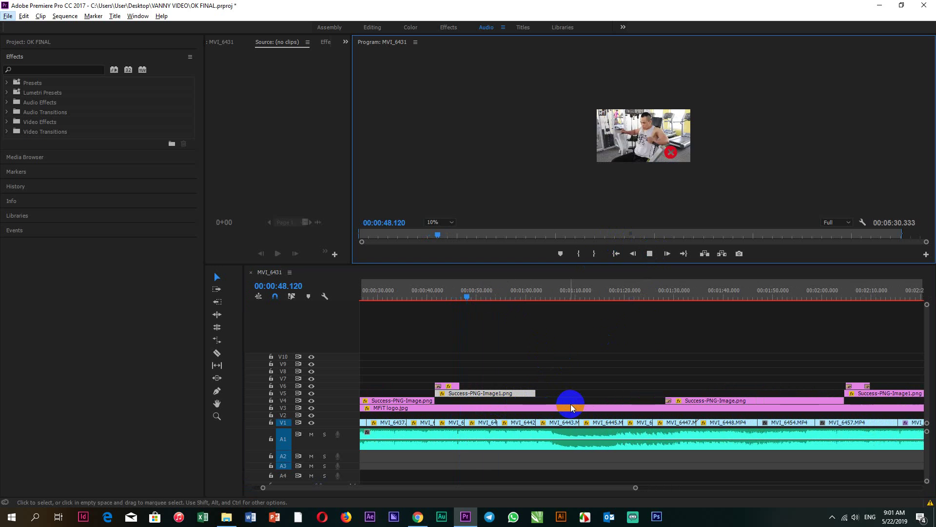
{"action": "key", "text": "minus"}
{"action": "key", "text": "minus"}
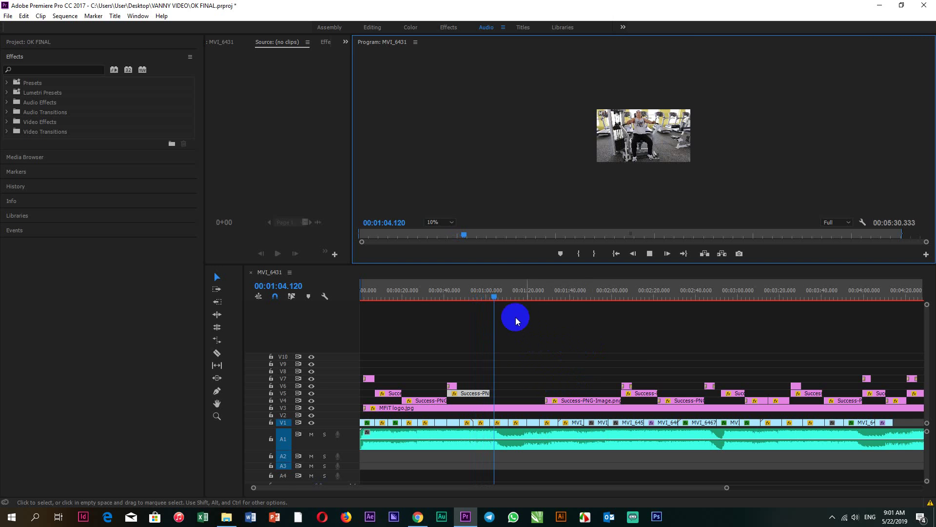
{"action": "left_click_drag", "start_coordinate": [495, 297], "coordinate": [489, 300]}
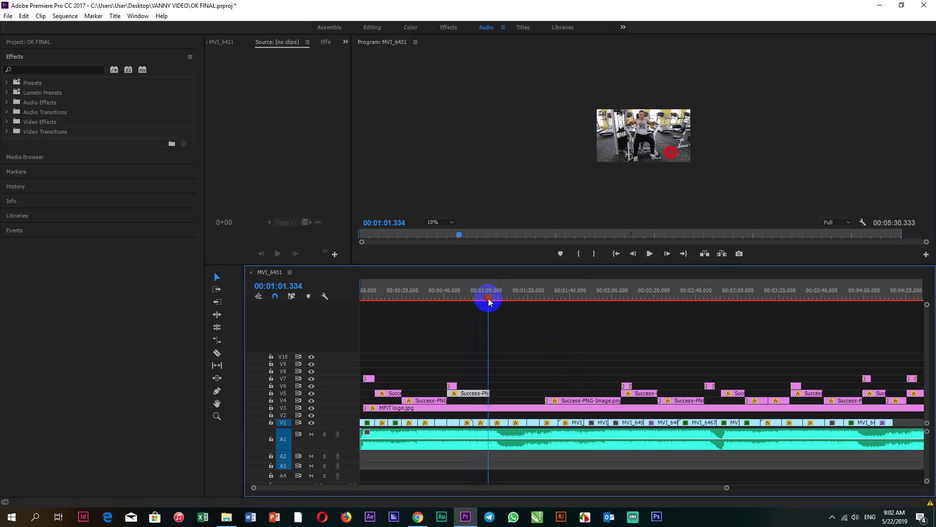
{"action": "left_click_drag", "start_coordinate": [592, 401], "coordinate": [539, 400]}
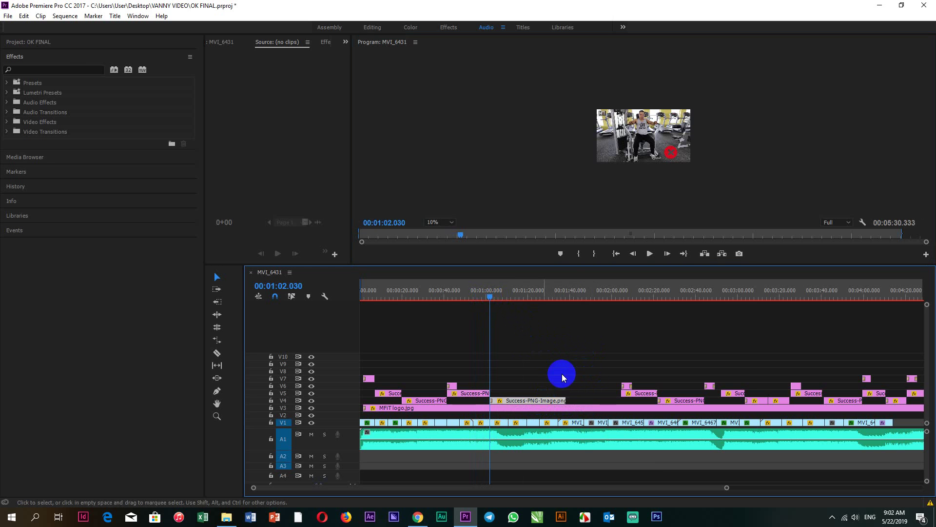
Play on to 00:01:17.840, split MVI_6445.MP4 on V1 there and delete the part after the cut
{"action": "left_click", "coordinate": [649, 253]}
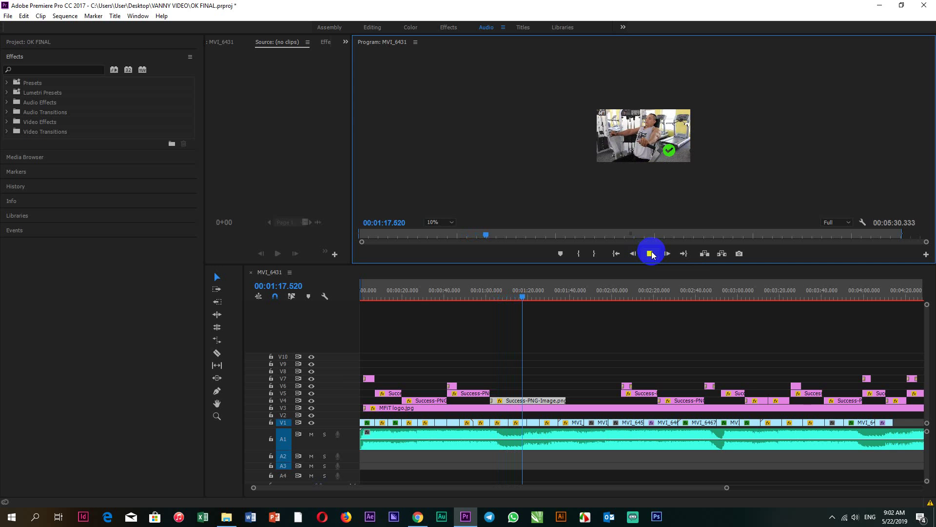
{"action": "left_click", "coordinate": [650, 254]}
{"action": "scroll", "coordinate": [522, 426], "scroll_direction": "up", "scroll_amount": 5}
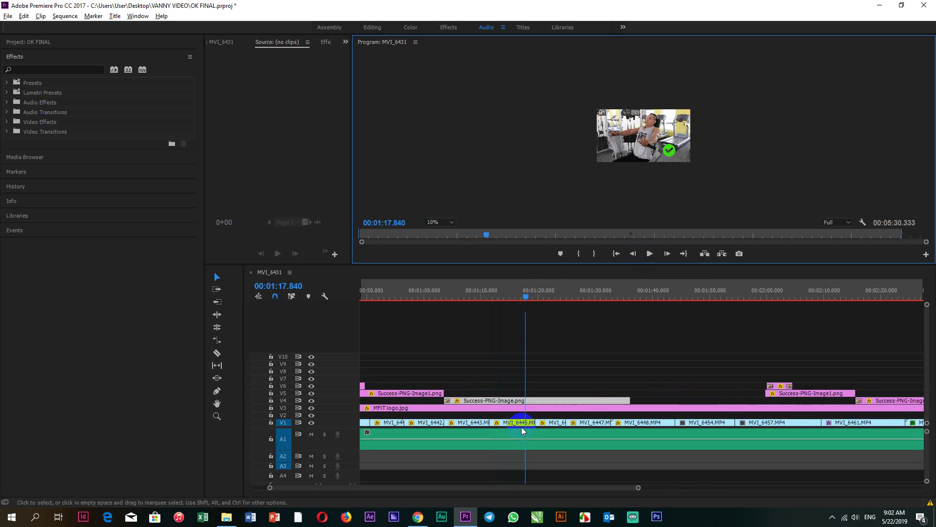
{"action": "left_click", "coordinate": [217, 353]}
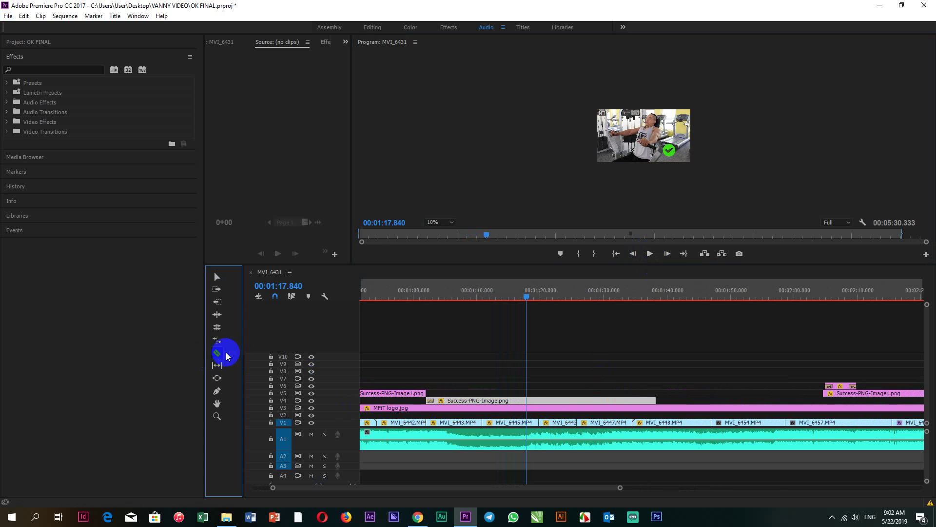
{"action": "left_click", "coordinate": [527, 422]}
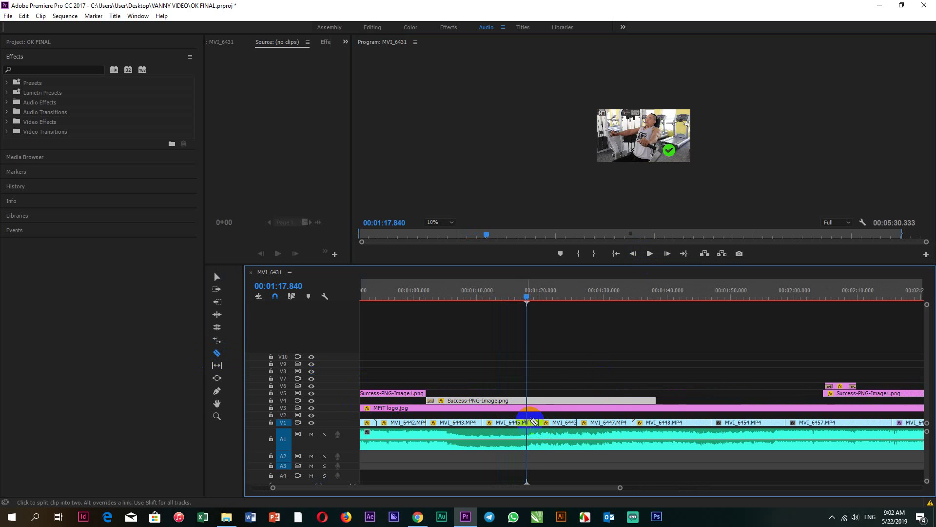
{"action": "left_click", "coordinate": [217, 276]}
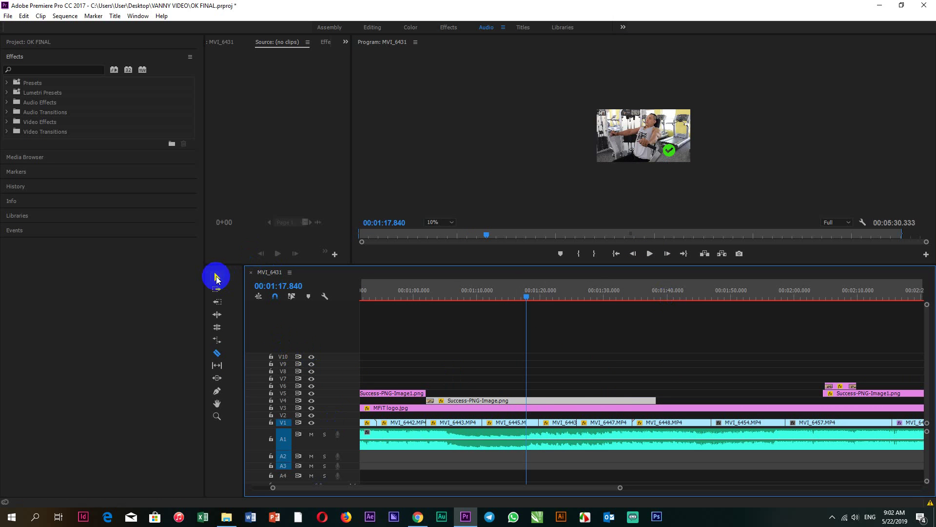
{"action": "left_click", "coordinate": [531, 423]}
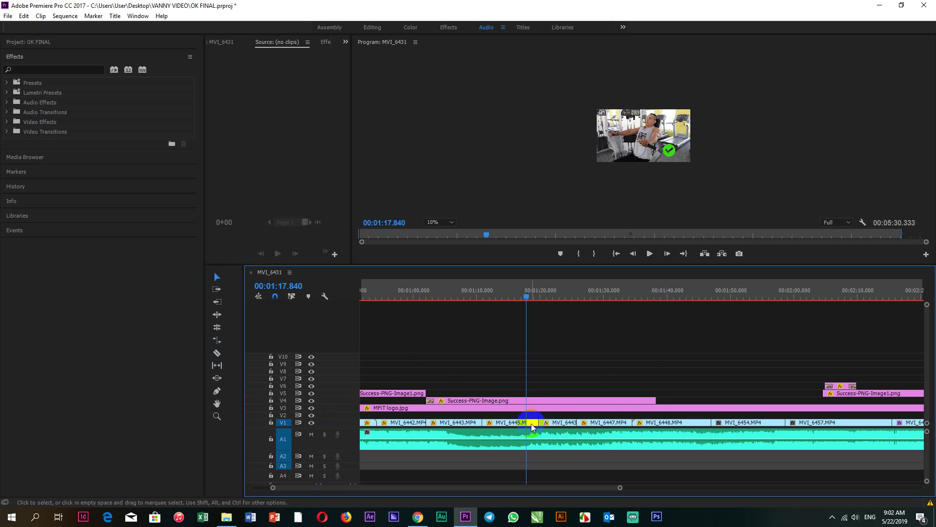
{"action": "key", "text": "Delete"}
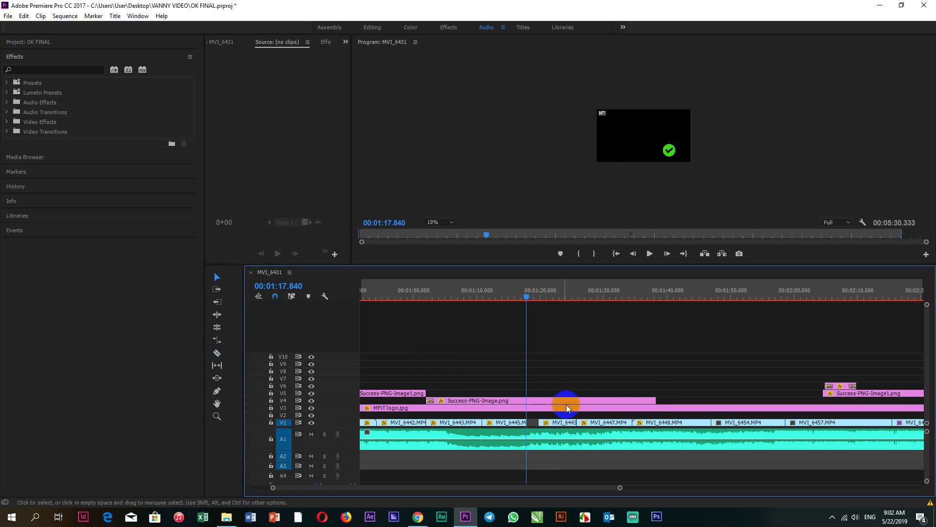
Move the MVI_6443.MP4 clip after the gap on V1 earlier to meet MVI_6445.MP4, and trim Success-PNG-Image.png on V4 to end with it
{"action": "left_click_drag", "start_coordinate": [655, 398], "coordinate": [529, 401]}
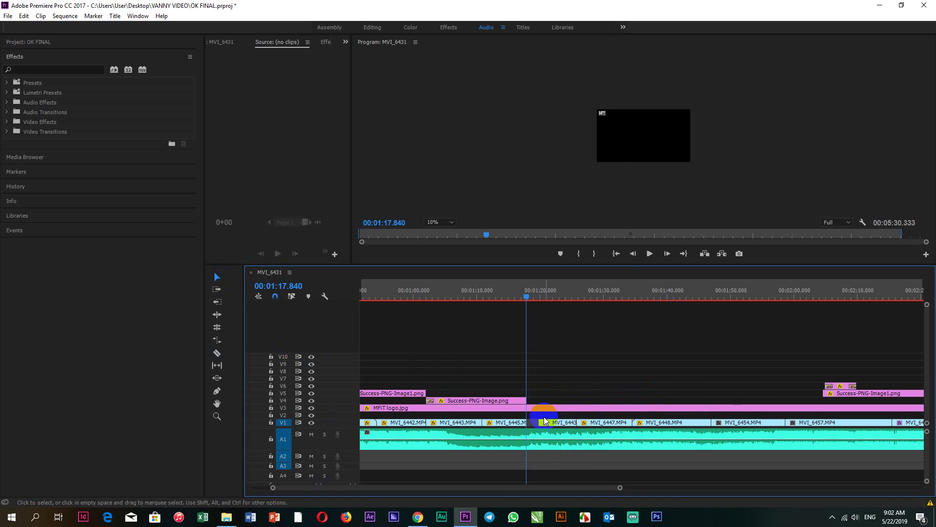
{"action": "left_click", "coordinate": [545, 421]}
{"action": "left_click", "coordinate": [649, 254]}
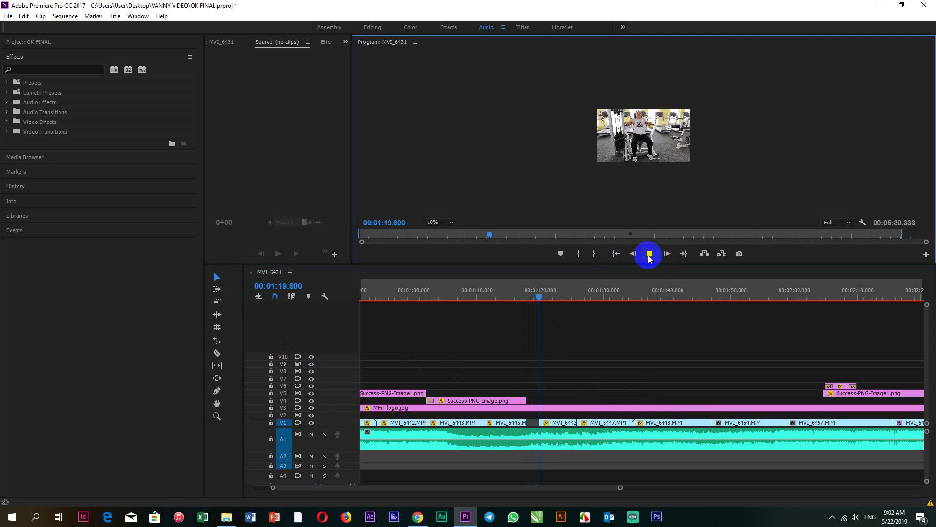
{"action": "left_click", "coordinate": [649, 255]}
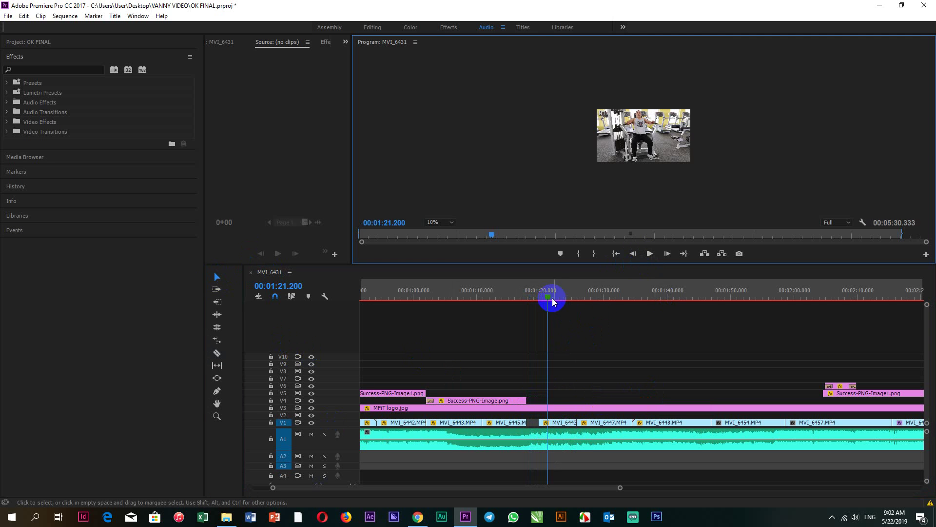
{"action": "left_click_drag", "start_coordinate": [547, 295], "coordinate": [526, 302]}
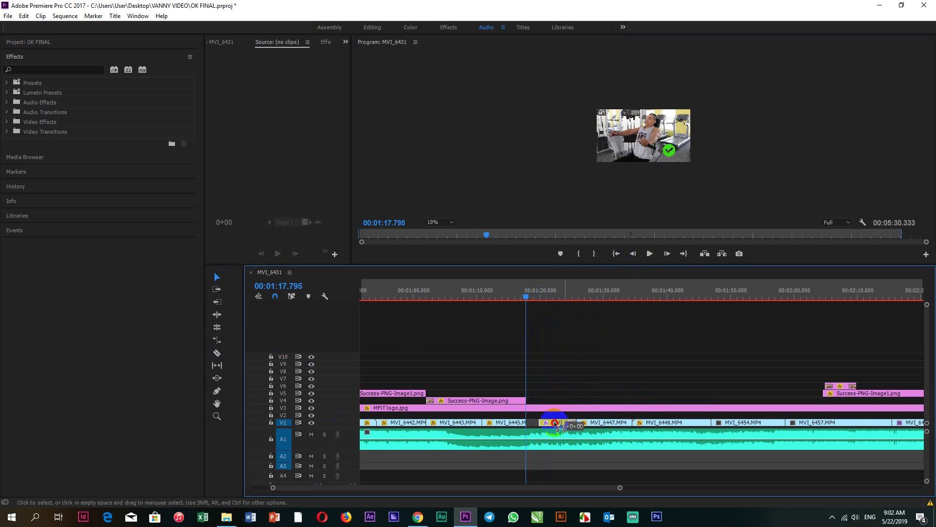
{"action": "left_click_drag", "start_coordinate": [565, 423], "coordinate": [560, 398]}
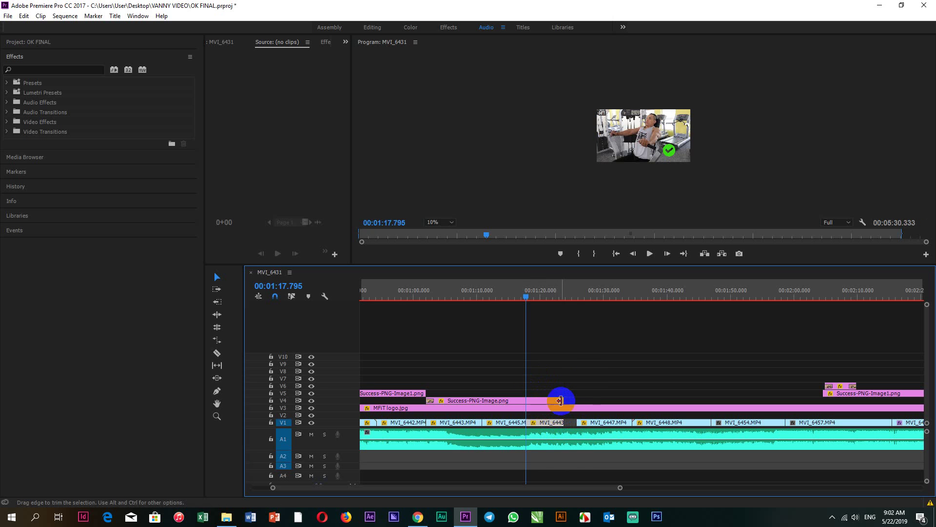
Play back the join at 00:01:17.795 and move MVI_6447.MP4 on V1 earlier to start where MVI_6443.MP4 ends
{"action": "scroll", "coordinate": [531, 388], "scroll_direction": "down", "scroll_amount": 3}
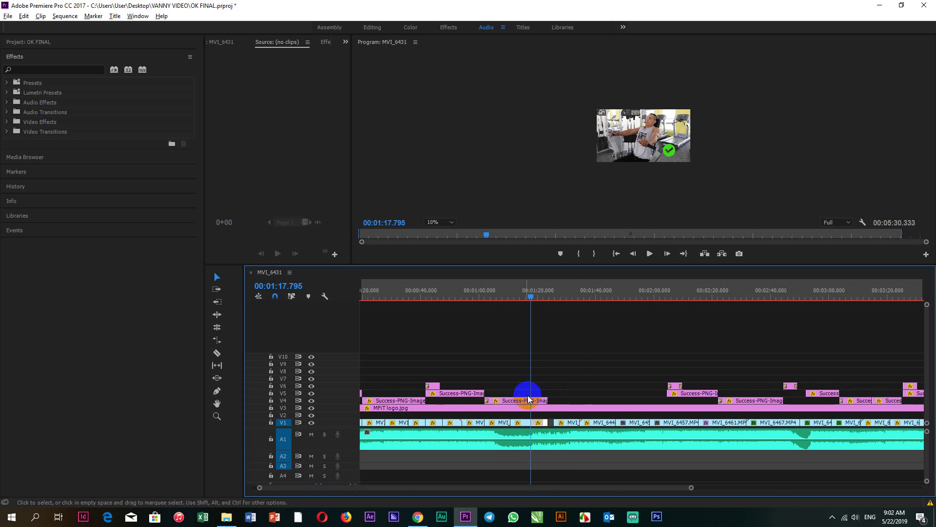
{"action": "left_click", "coordinate": [644, 252]}
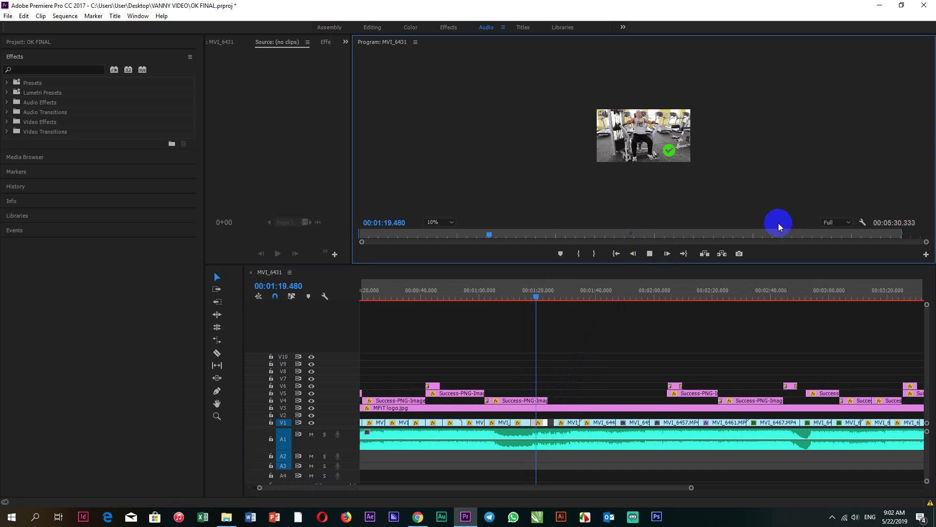
{"action": "scroll", "coordinate": [595, 402], "scroll_direction": "up", "scroll_amount": 2}
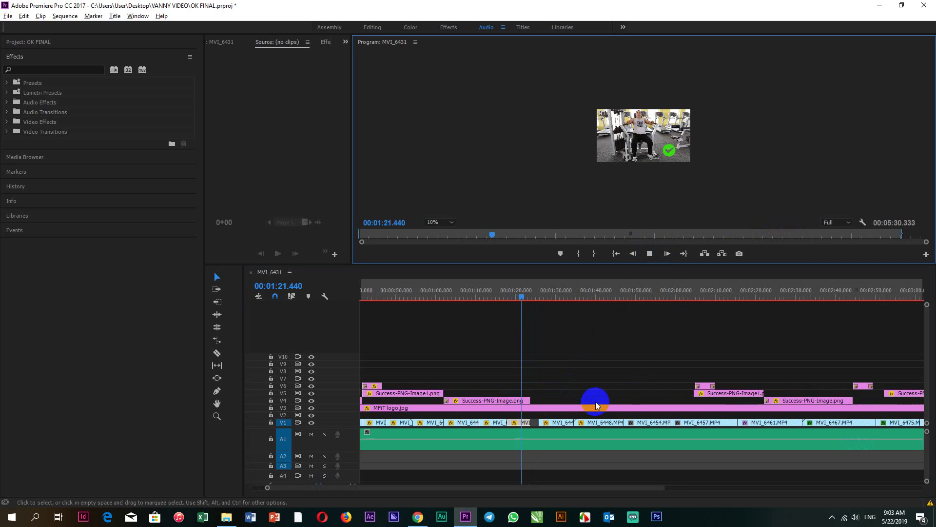
{"action": "left_click", "coordinate": [649, 254]}
{"action": "scroll", "coordinate": [534, 432], "scroll_direction": "up", "scroll_amount": 1}
{"action": "scroll", "coordinate": [534, 432], "scroll_direction": "up", "scroll_amount": 1}
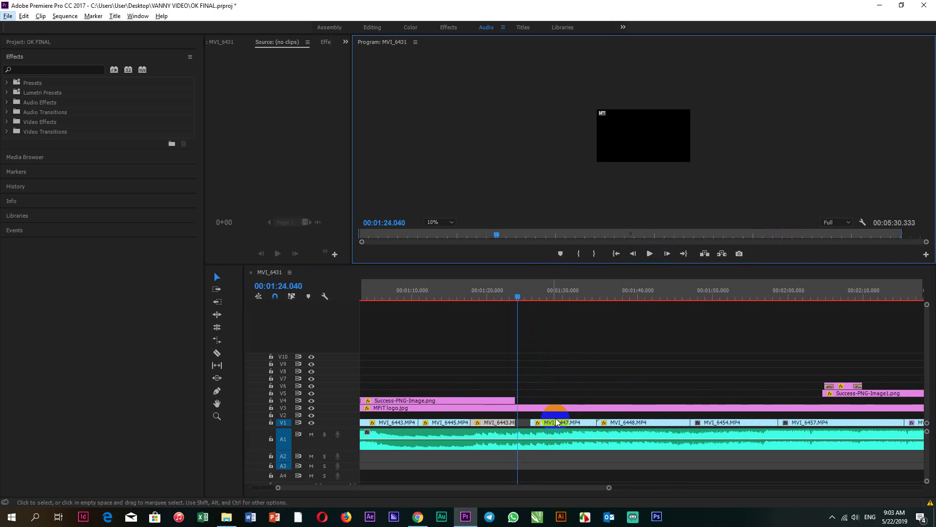
{"action": "left_click", "coordinate": [543, 420]}
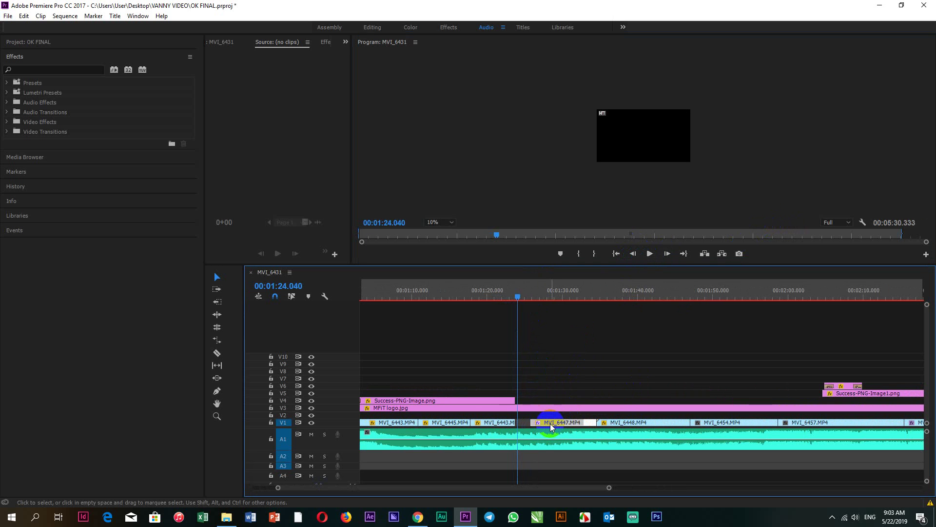
{"action": "left_click_drag", "start_coordinate": [543, 422], "coordinate": [536, 423]}
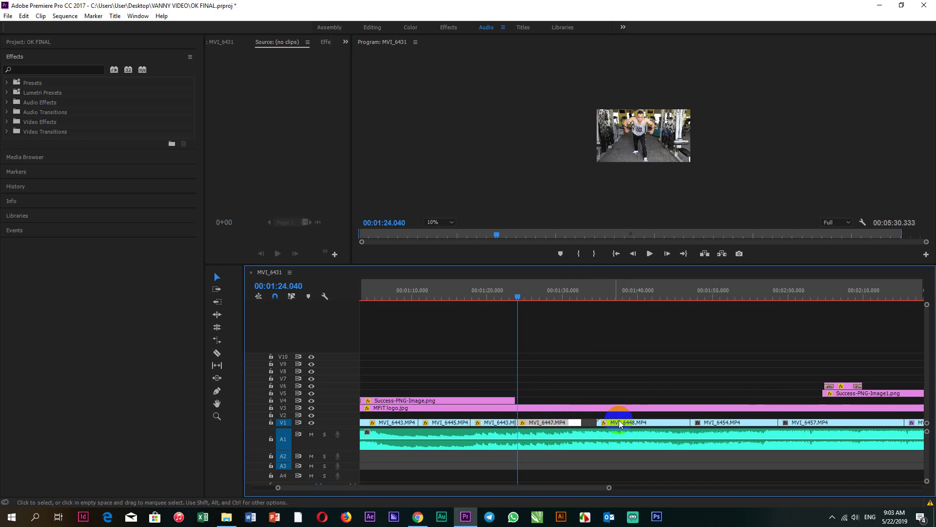
Play back the start of MVI_6447.MP4 on V1 from 00:01:23.614 to 00:01:29.920 to review the footage
{"action": "scroll", "coordinate": [484, 427], "scroll_direction": "down", "scroll_amount": 6}
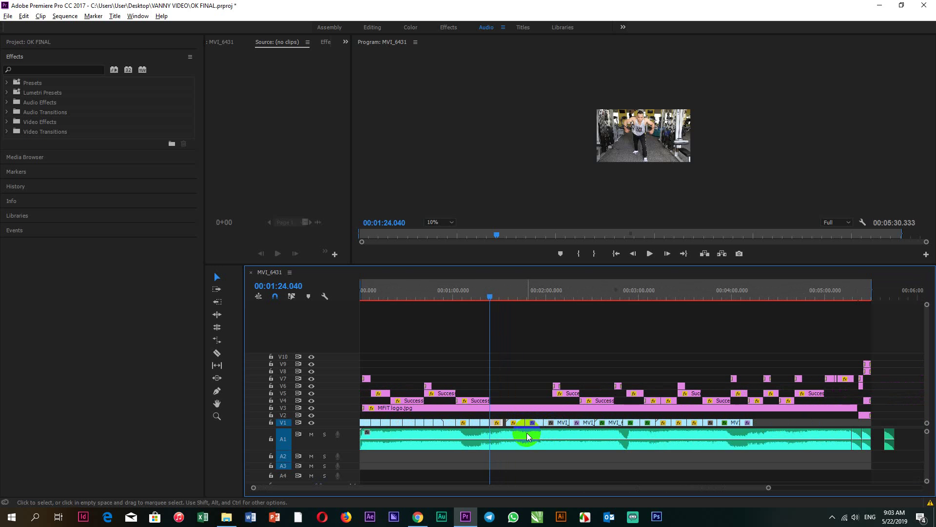
{"action": "scroll", "coordinate": [527, 432], "scroll_direction": "up", "scroll_amount": 3}
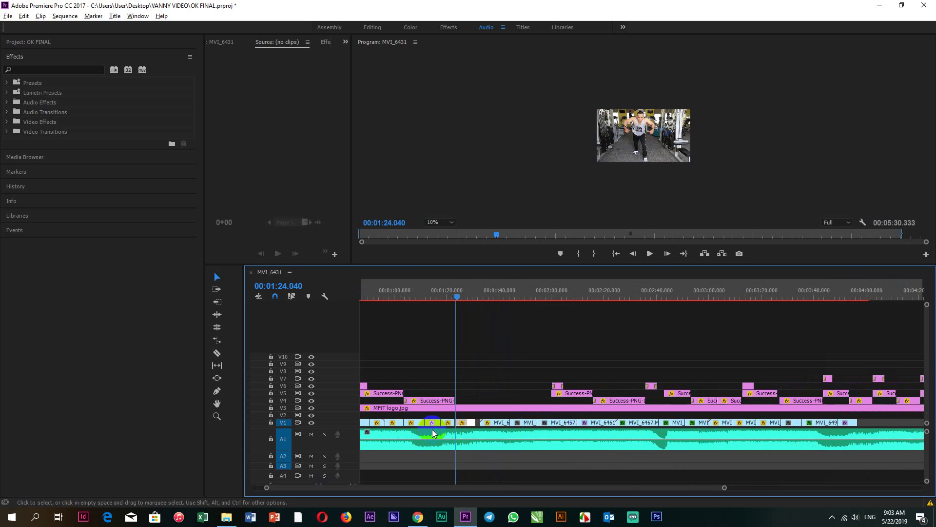
{"action": "scroll", "coordinate": [432, 432], "scroll_direction": "up", "scroll_amount": 3}
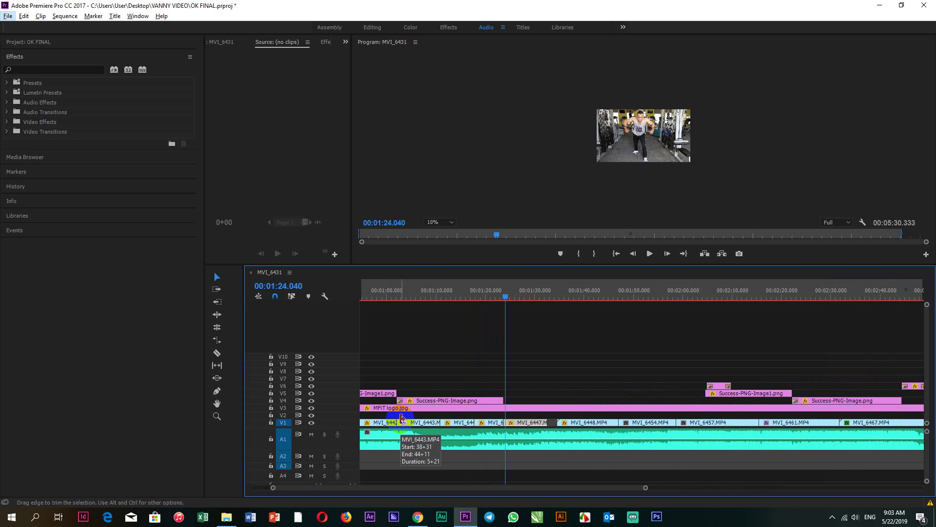
{"action": "scroll", "coordinate": [520, 424], "scroll_direction": "up", "scroll_amount": 1}
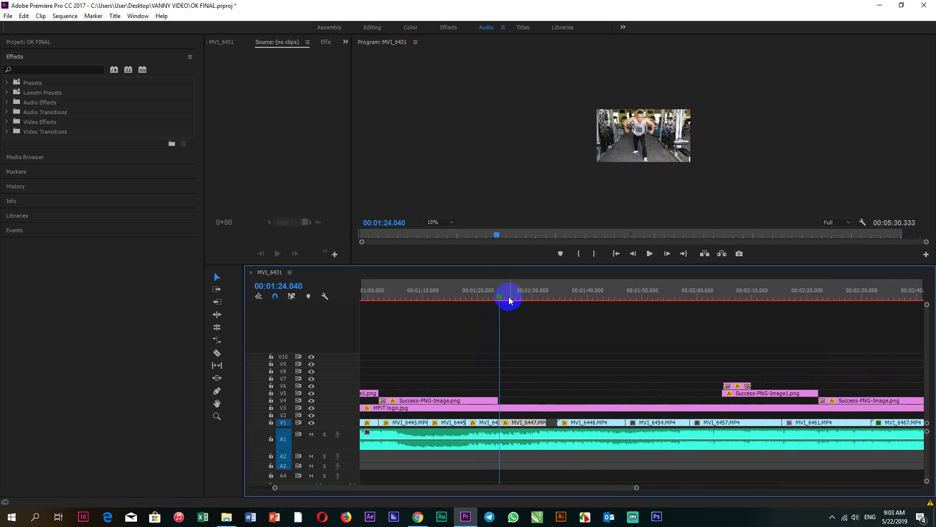
{"action": "left_click_drag", "start_coordinate": [502, 297], "coordinate": [500, 299]}
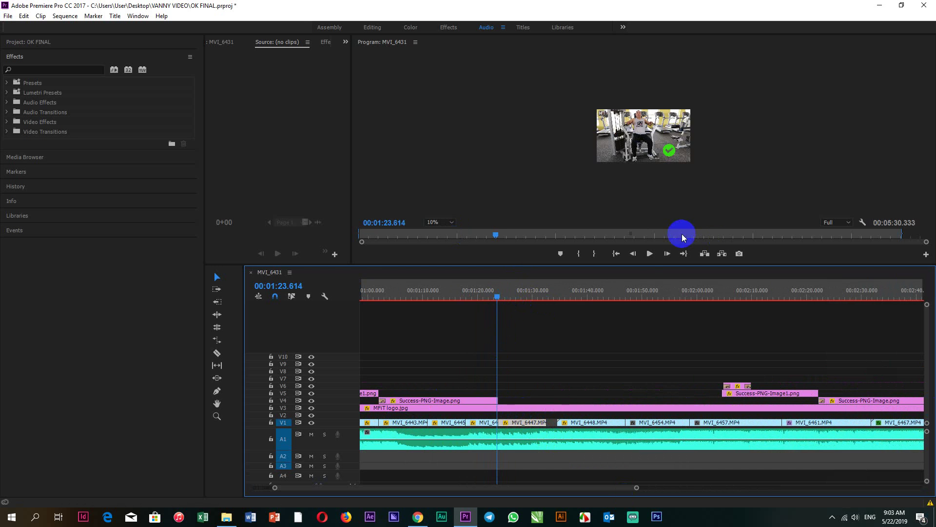
{"action": "left_click", "coordinate": [649, 254]}
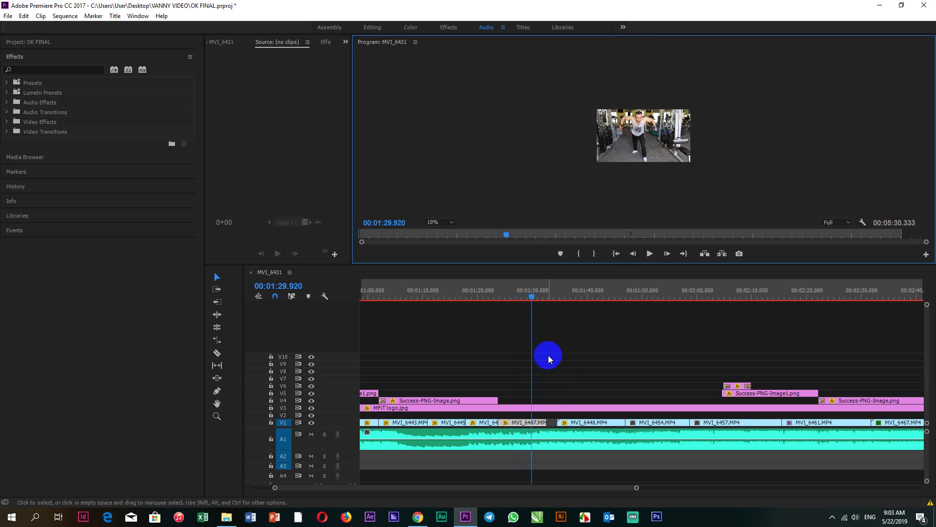
Move MVI_6448.MP4 on V1 earlier to close the gap and start where MVI_6447.MP4 ends
{"action": "scroll", "coordinate": [499, 347], "scroll_direction": "up", "scroll_amount": 3}
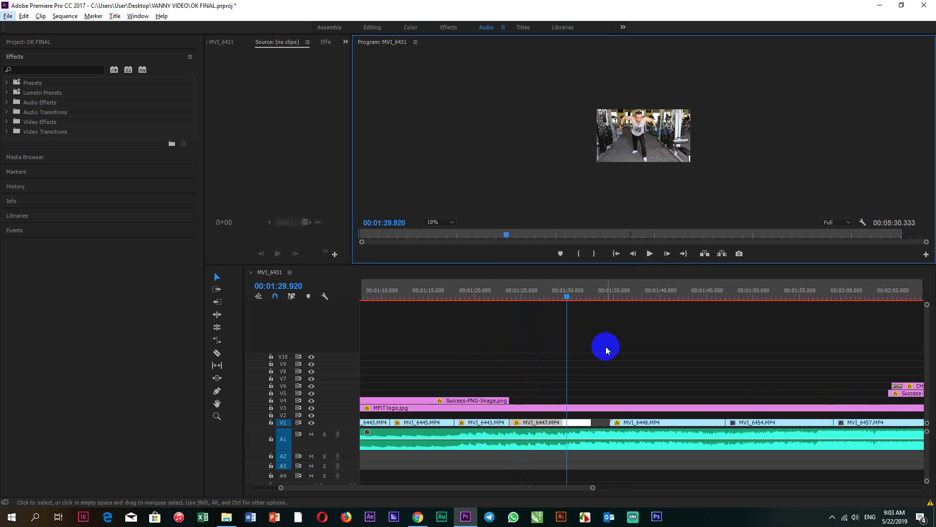
{"action": "scroll", "coordinate": [587, 357], "scroll_direction": "down", "scroll_amount": 4}
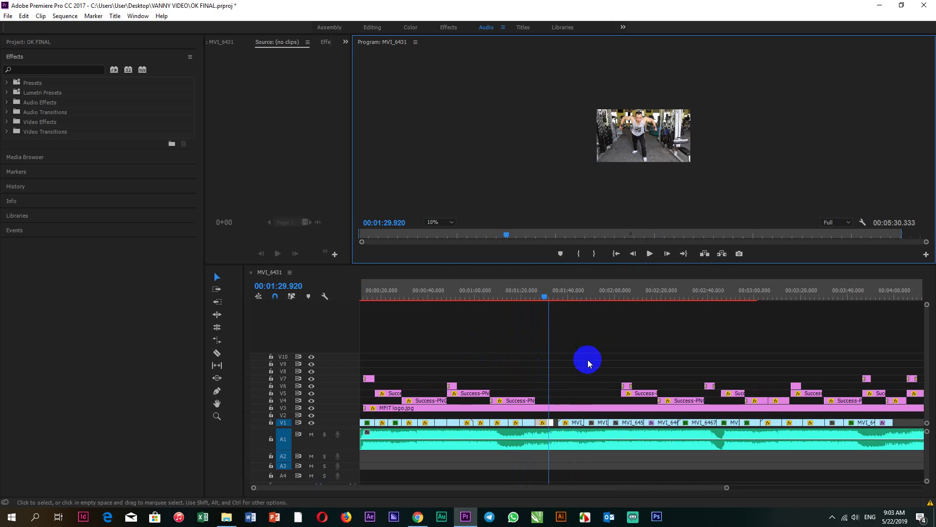
{"action": "scroll", "coordinate": [530, 419], "scroll_direction": "up", "scroll_amount": 5}
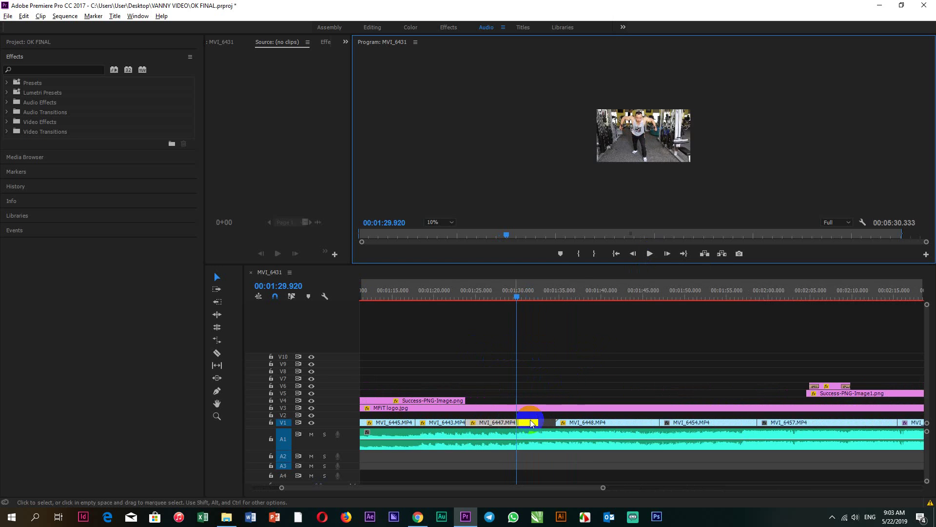
{"action": "left_click_drag", "start_coordinate": [581, 422], "coordinate": [569, 425]}
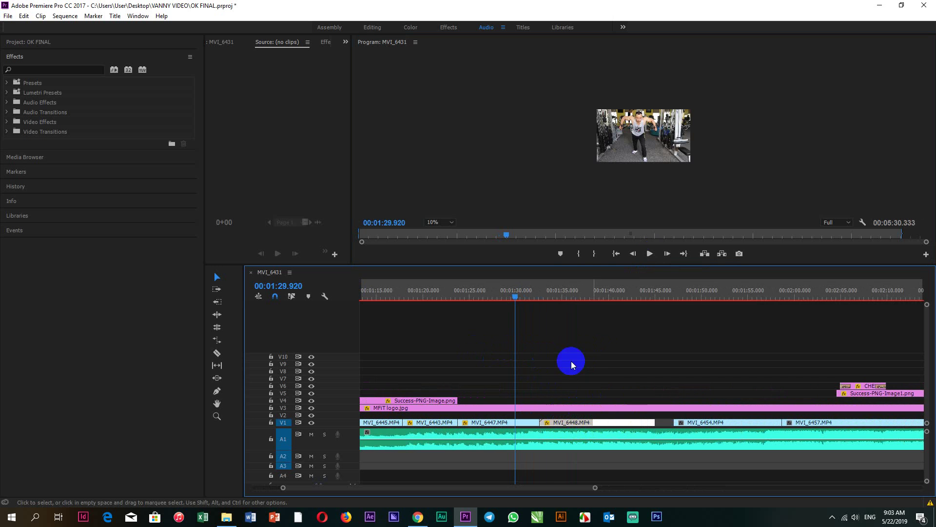
Play MVI_6447.MP4 on V1 up to 00:01:29.480 and scrub back to 00:01:27.670 to look for excess footage before MVI_6448.MP4
{"action": "scroll", "coordinate": [566, 372], "scroll_direction": "down", "scroll_amount": 4}
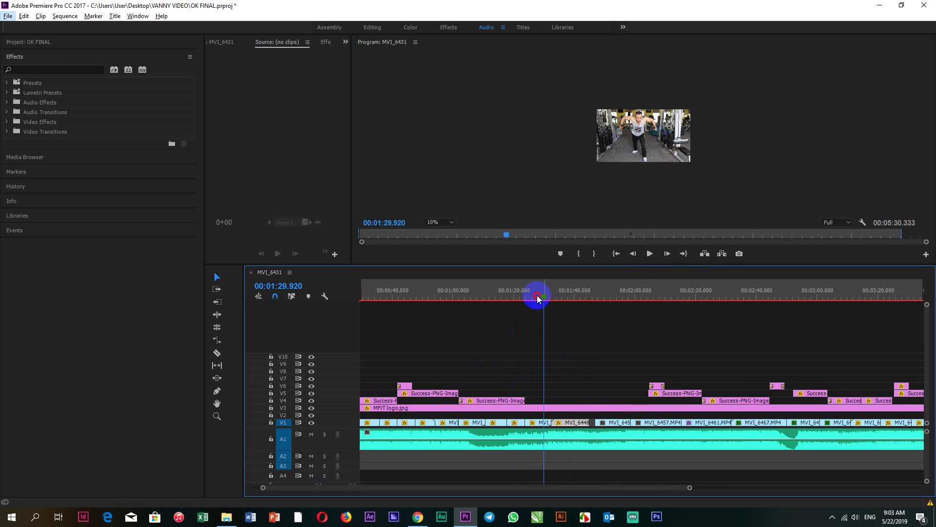
{"action": "left_click_drag", "start_coordinate": [537, 297], "coordinate": [522, 297]}
{"action": "left_click", "coordinate": [649, 253]}
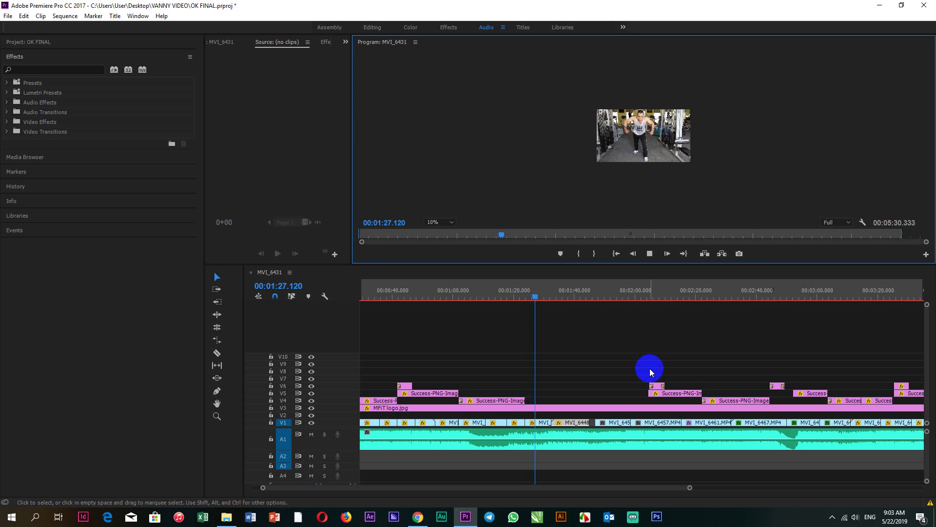
{"action": "left_click", "coordinate": [649, 253]}
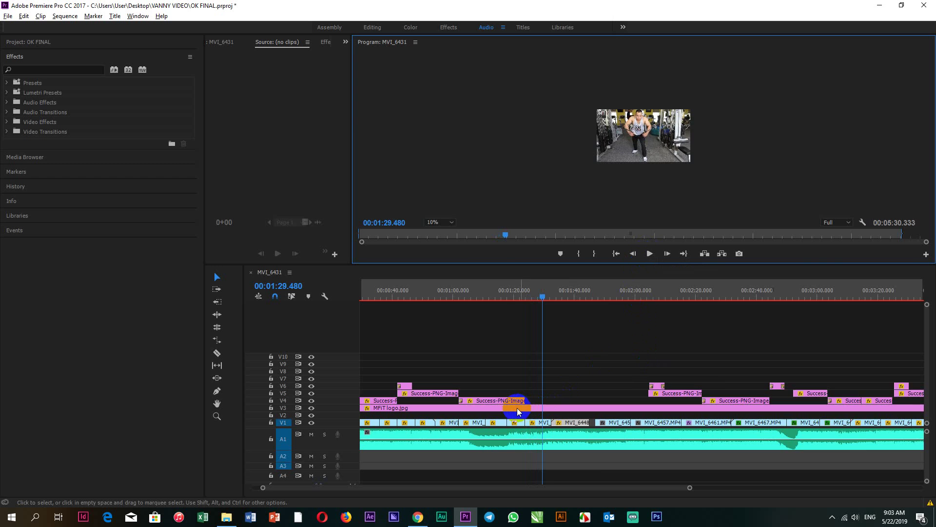
{"action": "scroll", "coordinate": [496, 405], "scroll_direction": "up", "scroll_amount": 4}
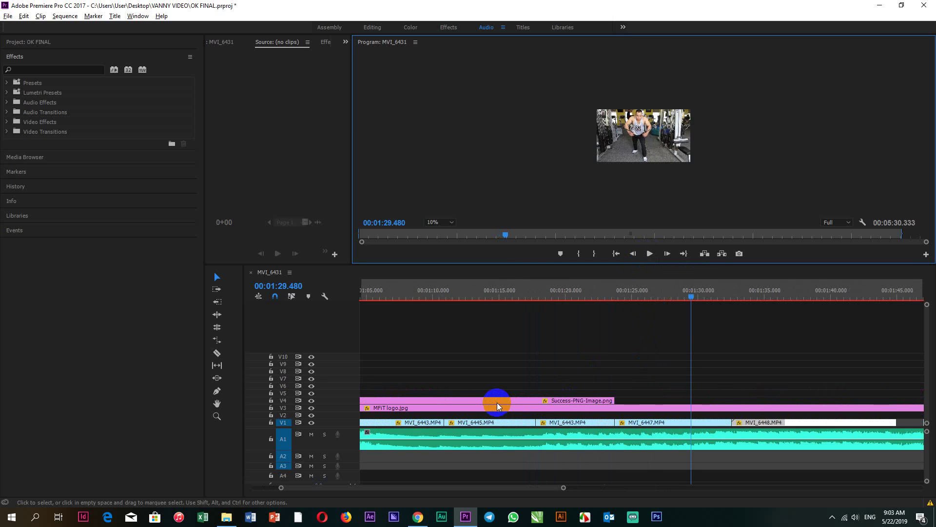
{"action": "left_click_drag", "start_coordinate": [692, 298], "coordinate": [667, 303]}
{"action": "scroll", "coordinate": [516, 344], "scroll_direction": "down", "scroll_amount": 3}
{"action": "scroll", "coordinate": [439, 370], "scroll_direction": "down", "scroll_amount": 3}
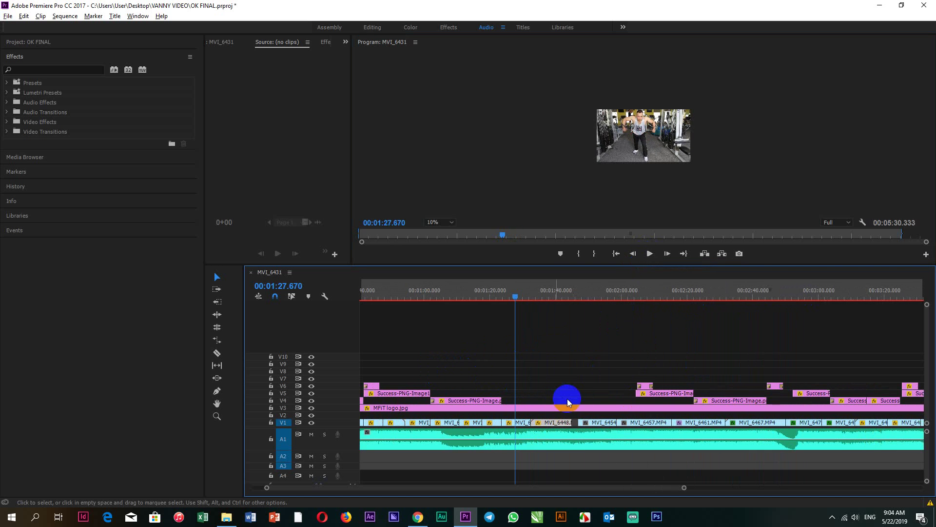
{"action": "scroll", "coordinate": [561, 411], "scroll_direction": "down", "scroll_amount": 4}
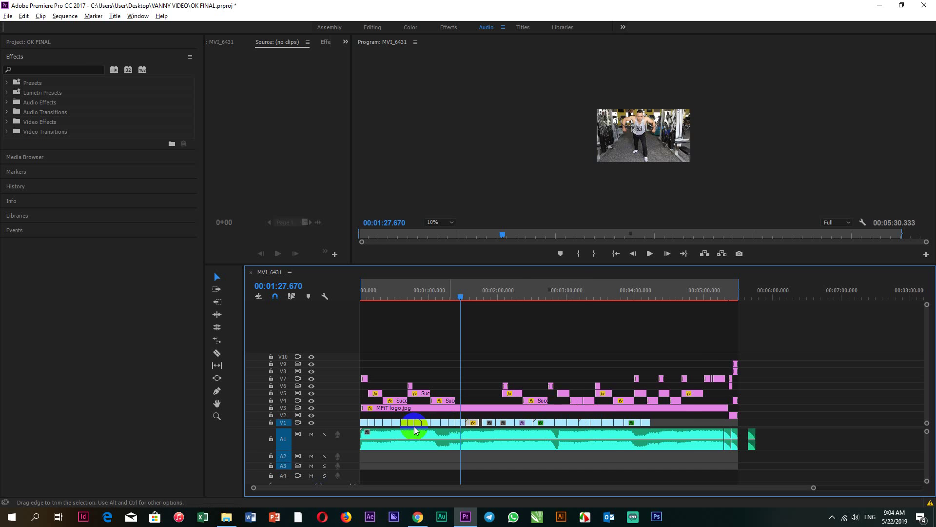
{"action": "scroll", "coordinate": [397, 414], "scroll_direction": "up", "scroll_amount": 5}
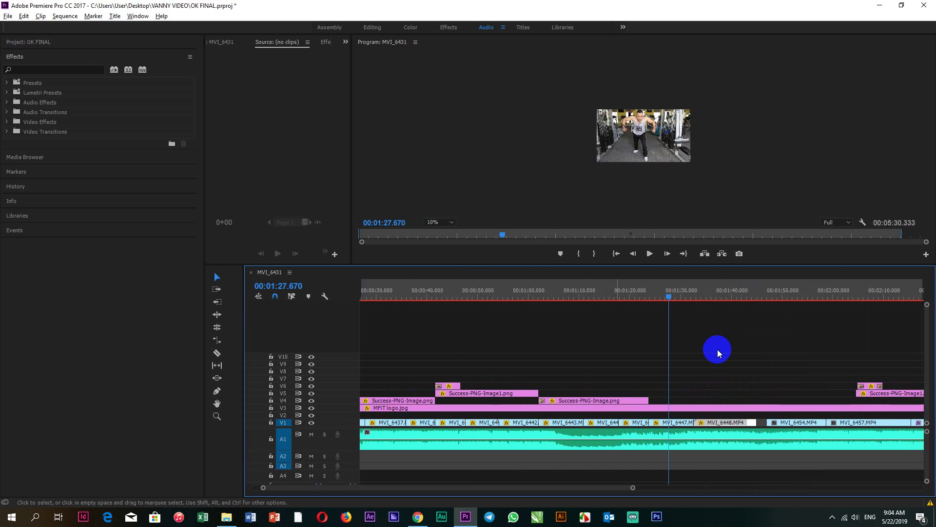
Split MVI_6447.MP4 on V1 at 00:01:31.739 and delete the short part after the cut
{"action": "key", "text": "m"}
{"action": "left_click_drag", "start_coordinate": [670, 299], "coordinate": [688, 300]}
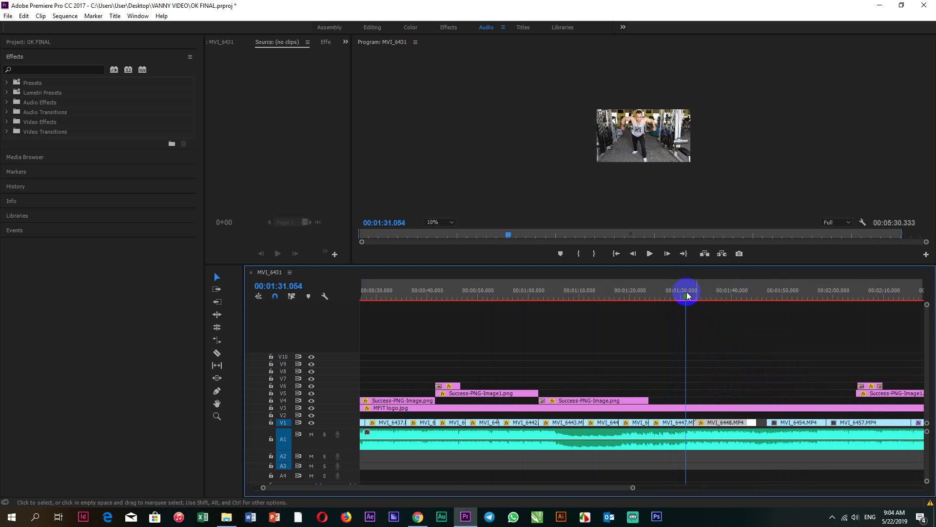
{"action": "scroll", "coordinate": [740, 439], "scroll_direction": "up", "scroll_amount": 3}
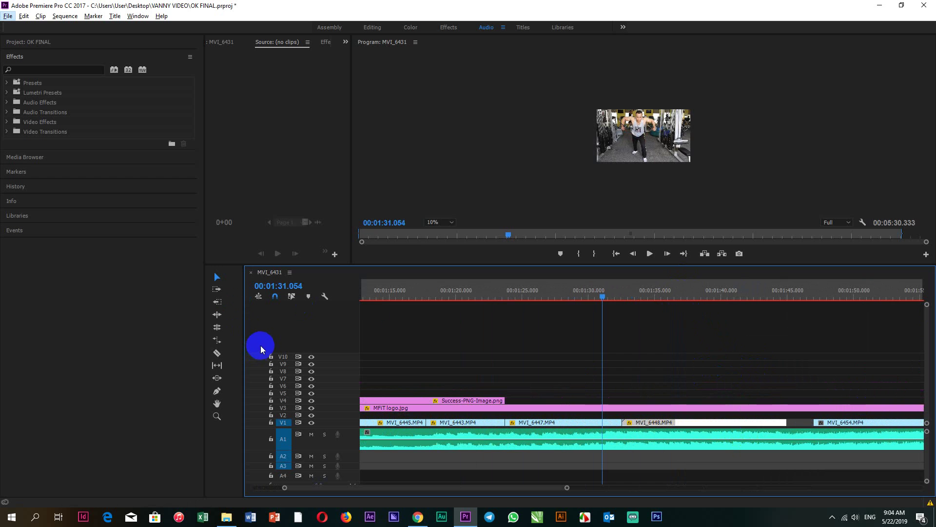
{"action": "left_click_drag", "start_coordinate": [603, 299], "coordinate": [613, 298]}
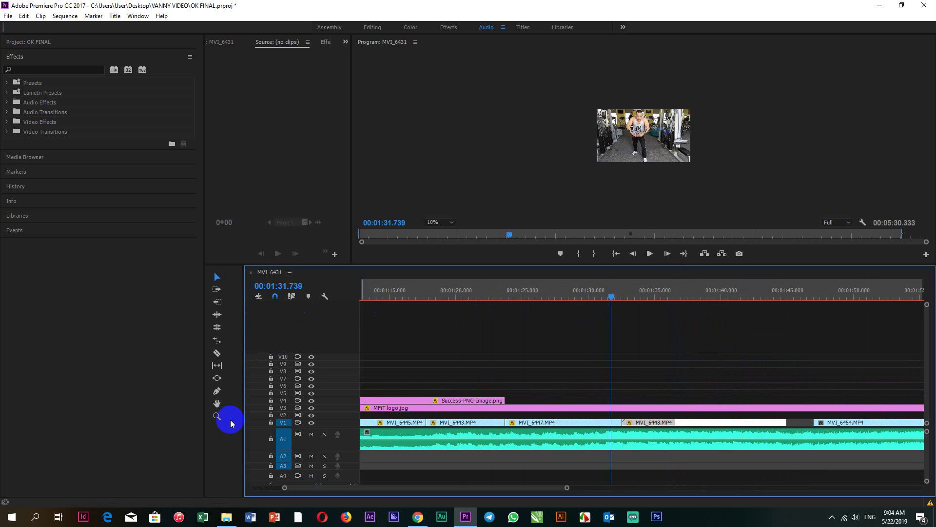
{"action": "left_click", "coordinate": [217, 353]}
{"action": "left_click", "coordinate": [616, 422]}
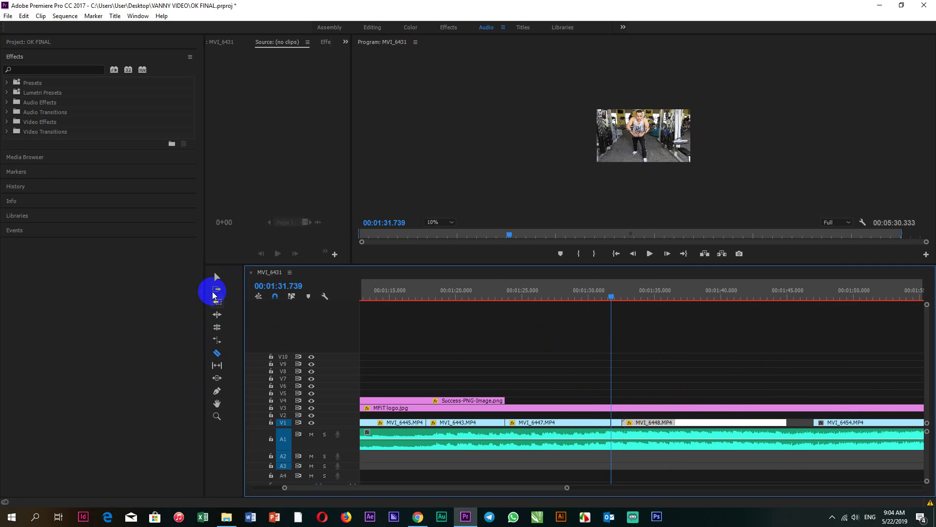
{"action": "left_click", "coordinate": [218, 277]}
{"action": "left_click", "coordinate": [619, 427]}
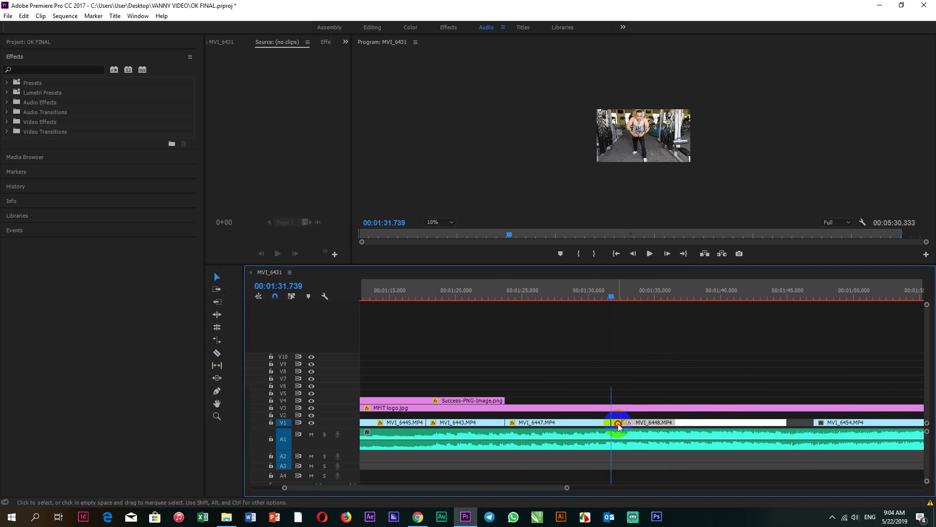
{"action": "key", "text": "Delete"}
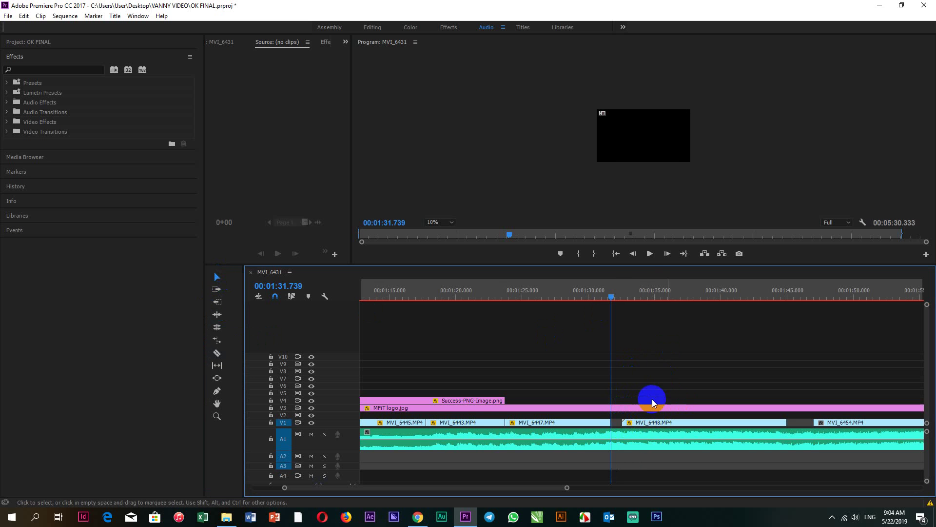
Play on to 00:01:42.520, split MVI_6448.MP4 on V1 there and delete the part after the cut
{"action": "left_click", "coordinate": [649, 253]}
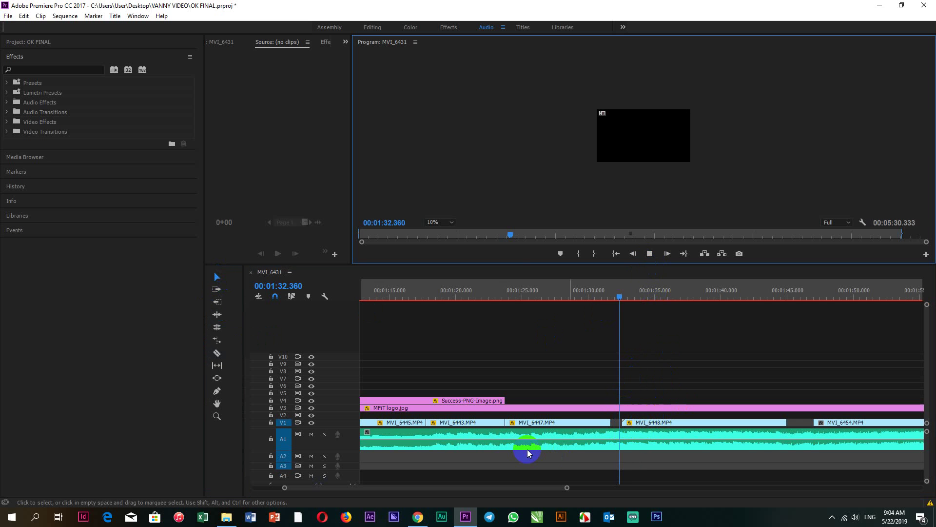
{"action": "scroll", "coordinate": [528, 449], "scroll_direction": "down", "scroll_amount": 2}
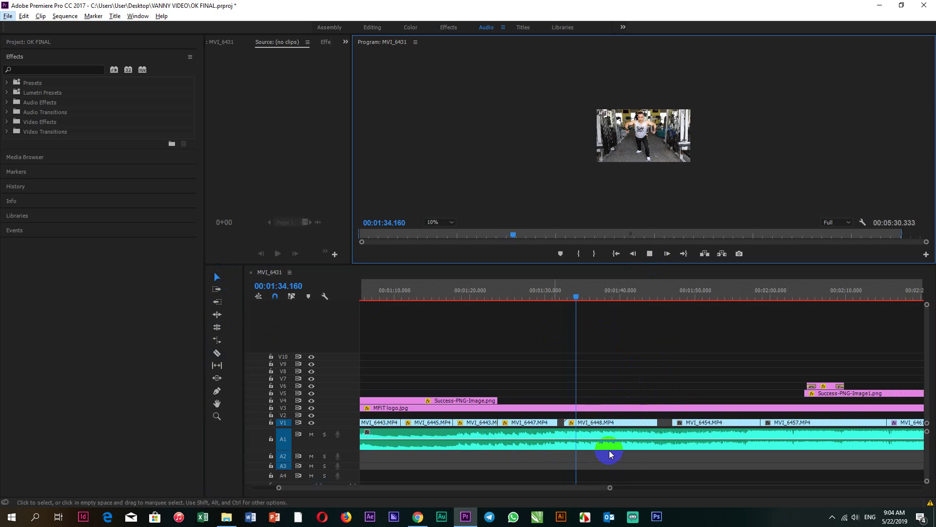
{"action": "left_click", "coordinate": [651, 254]}
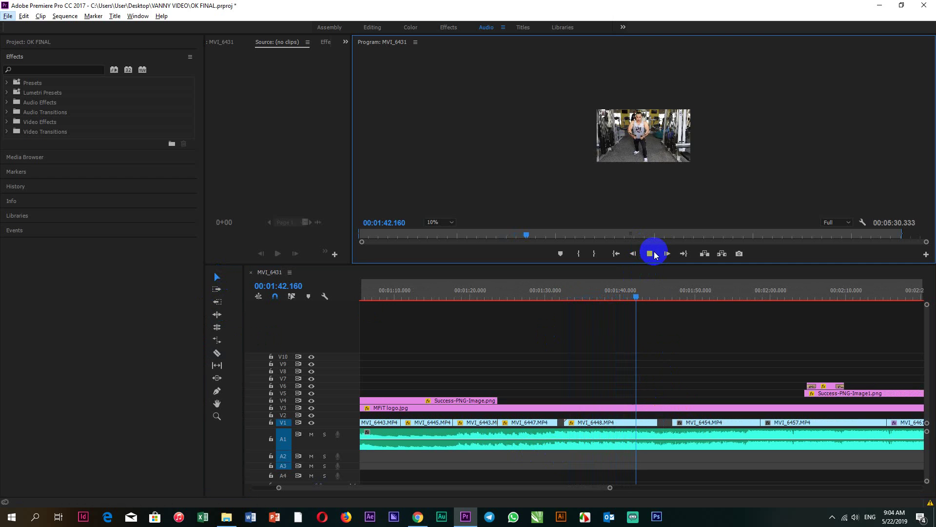
{"action": "left_click", "coordinate": [655, 254]}
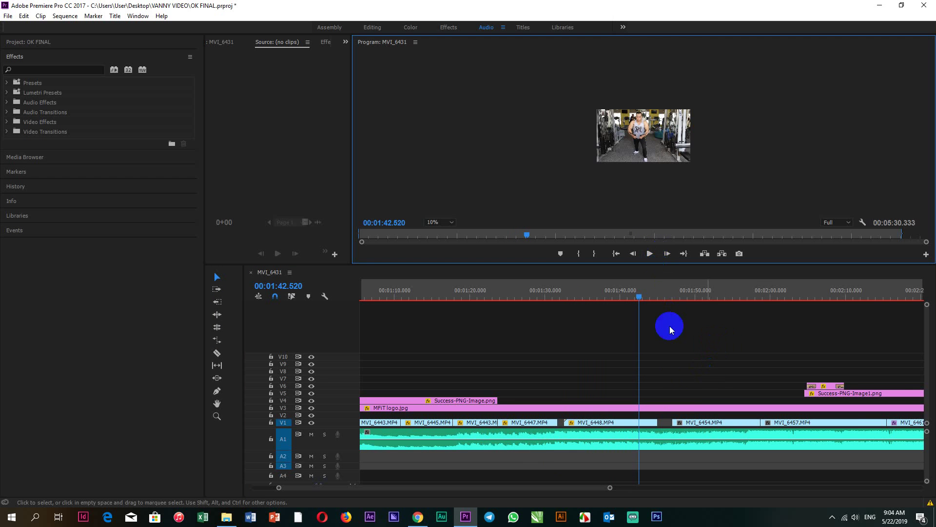
{"action": "left_click", "coordinate": [218, 352]}
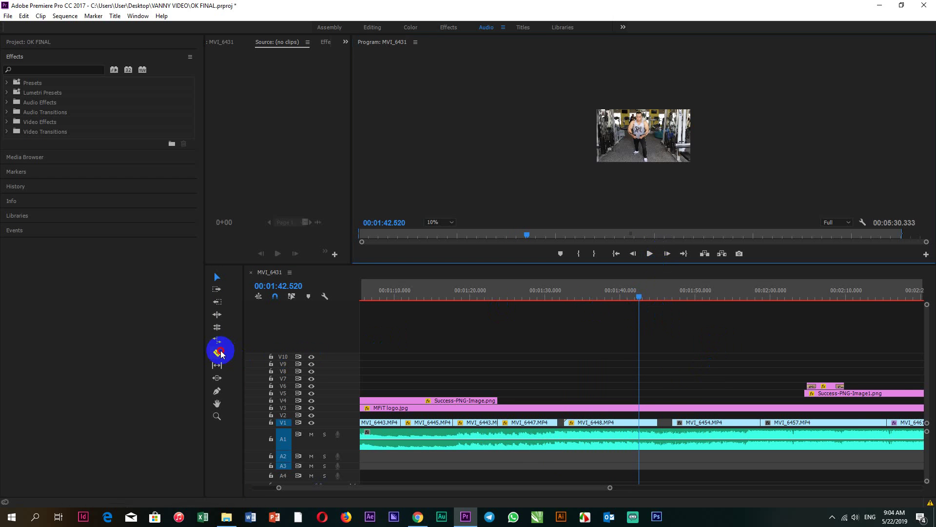
{"action": "left_click", "coordinate": [658, 397]}
{"action": "left_click", "coordinate": [217, 352]}
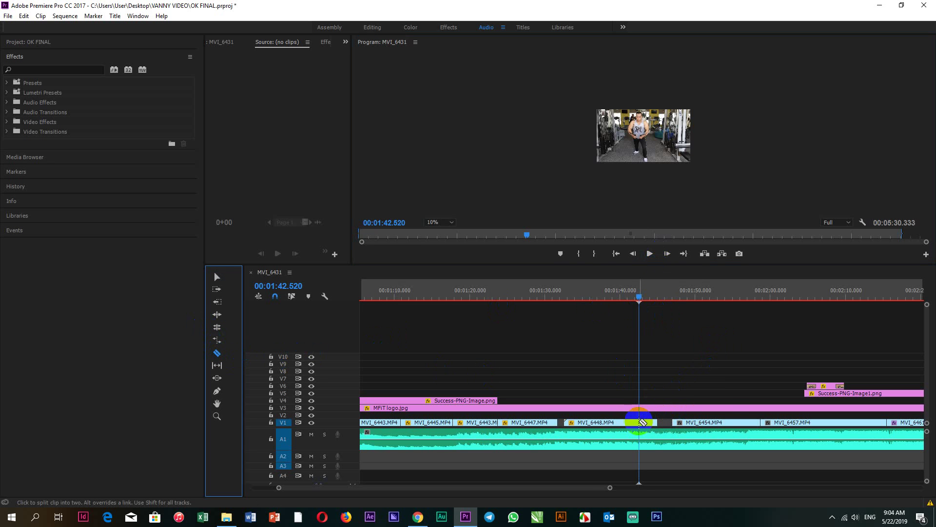
{"action": "left_click", "coordinate": [642, 423]}
{"action": "left_click", "coordinate": [217, 276]}
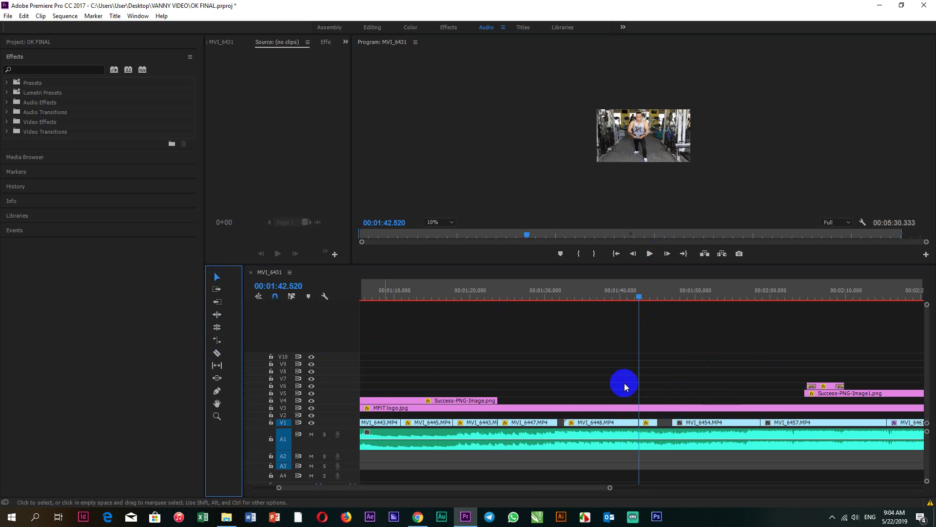
{"action": "left_click", "coordinate": [647, 422]}
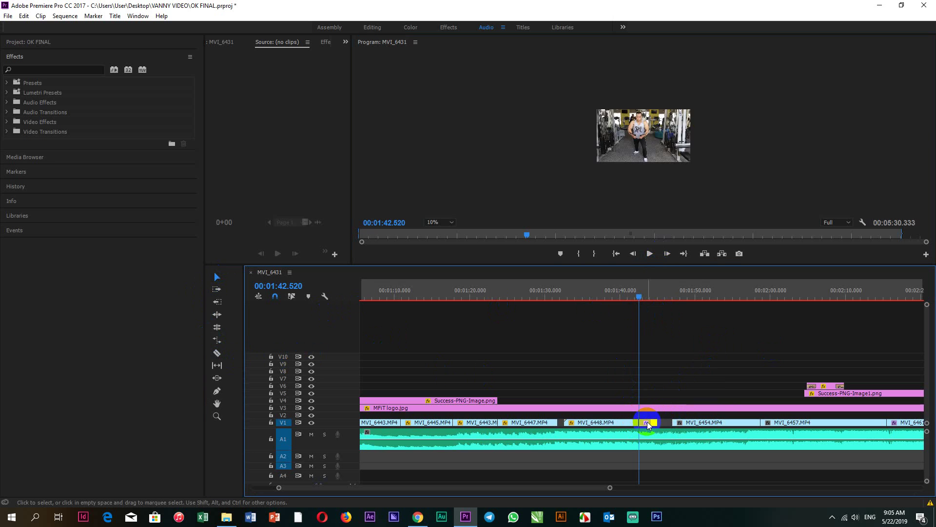
{"action": "key", "text": "Delete"}
Move the shortened MVI_6448.MP4 on V1 earlier to meet MVI_6447.MP4, and set the playhead to 00:01:40.577 near its end
{"action": "left_click", "coordinate": [562, 422]}
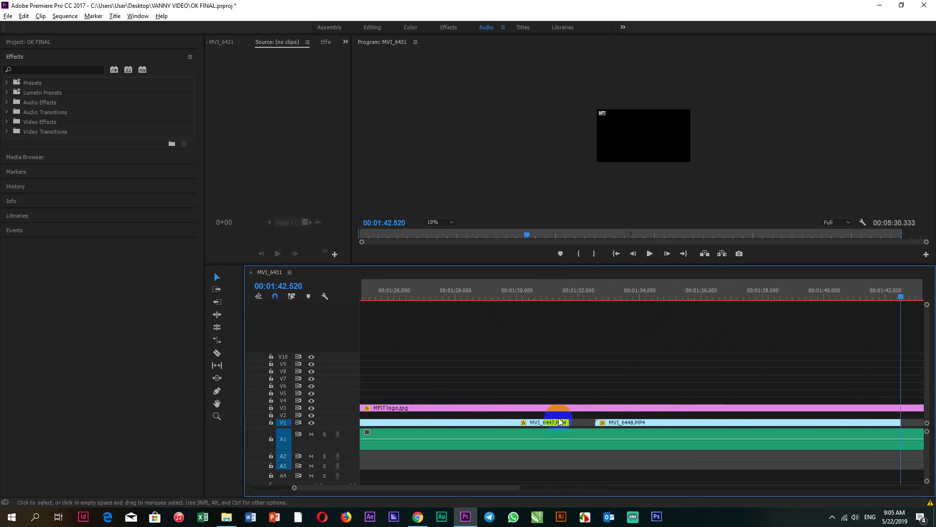
{"action": "scroll", "coordinate": [550, 422], "scroll_direction": "up", "scroll_amount": 3}
{"action": "left_click_drag", "start_coordinate": [641, 422], "coordinate": [617, 422]}
{"action": "scroll", "coordinate": [629, 420], "scroll_direction": "down", "scroll_amount": 3}
{"action": "scroll", "coordinate": [640, 417], "scroll_direction": "down", "scroll_amount": 6}
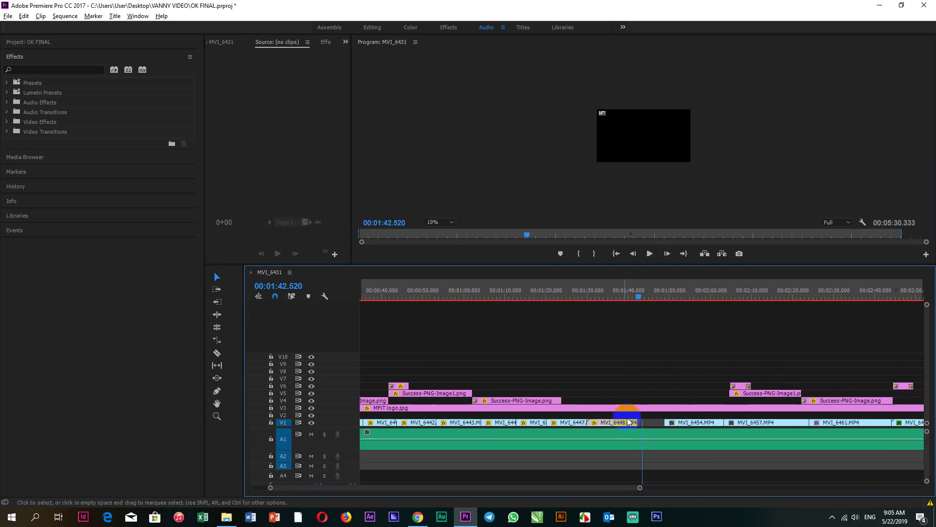
{"action": "scroll", "coordinate": [581, 422], "scroll_direction": "up", "scroll_amount": 3}
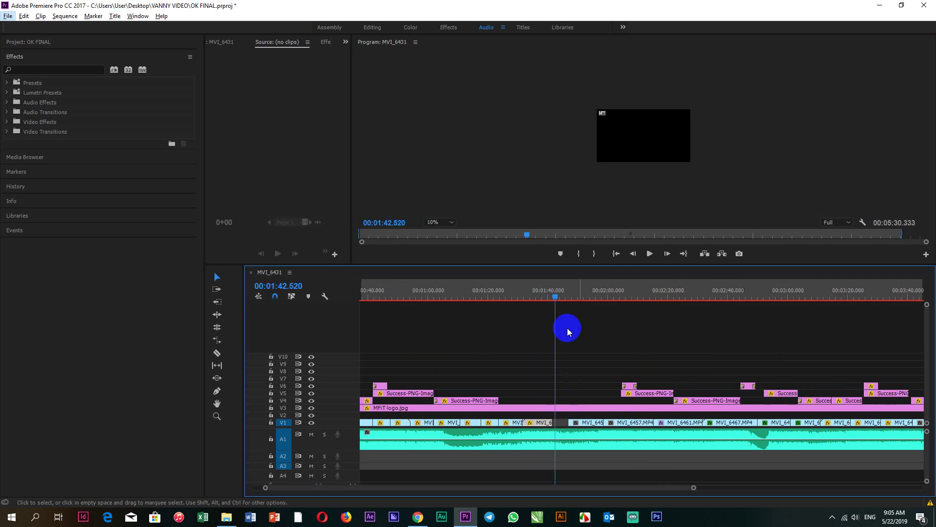
{"action": "left_click", "coordinate": [550, 297]}
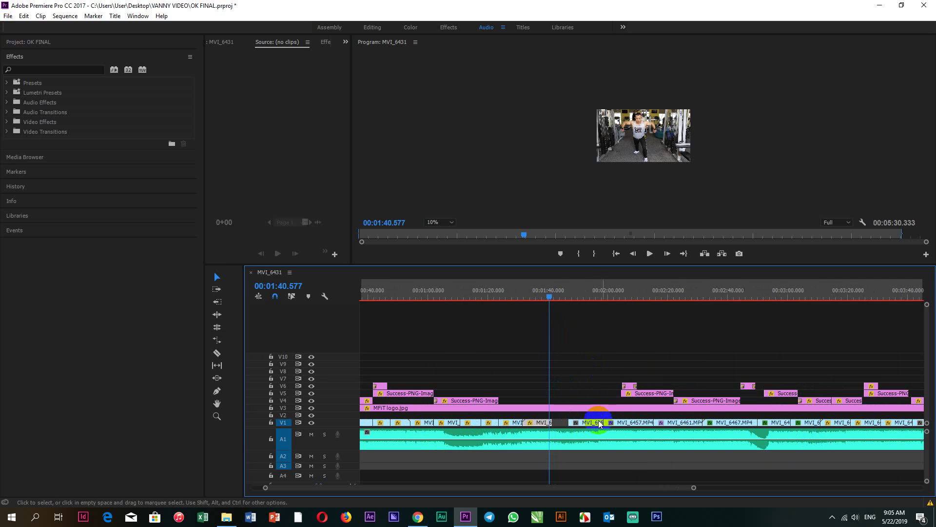
Play the sequence from MVI_6454.MP4 to 00:02:14.080 to look for excess footage near the end of MVI_6457.MP4
{"action": "left_click_drag", "start_coordinate": [551, 295], "coordinate": [567, 302]}
{"action": "left_click", "coordinate": [650, 253]}
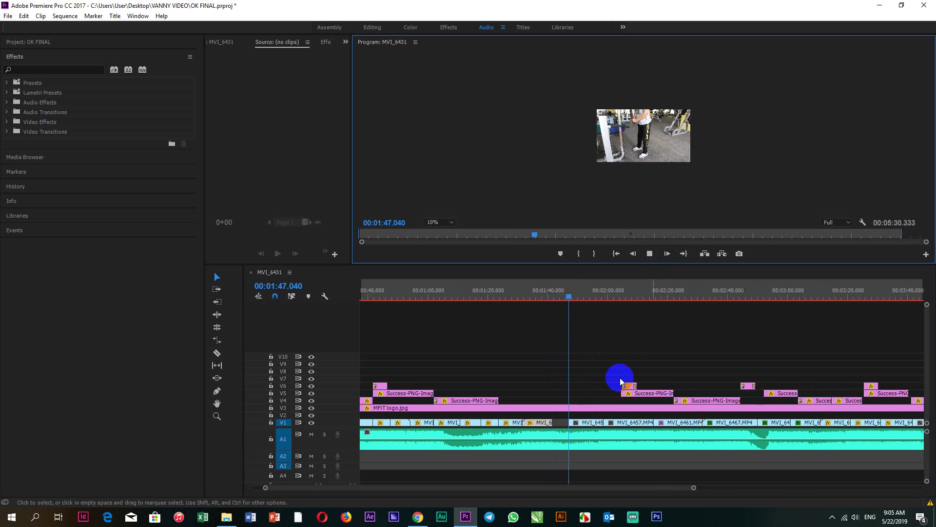
{"action": "scroll", "coordinate": [539, 399], "scroll_direction": "down", "scroll_amount": 5}
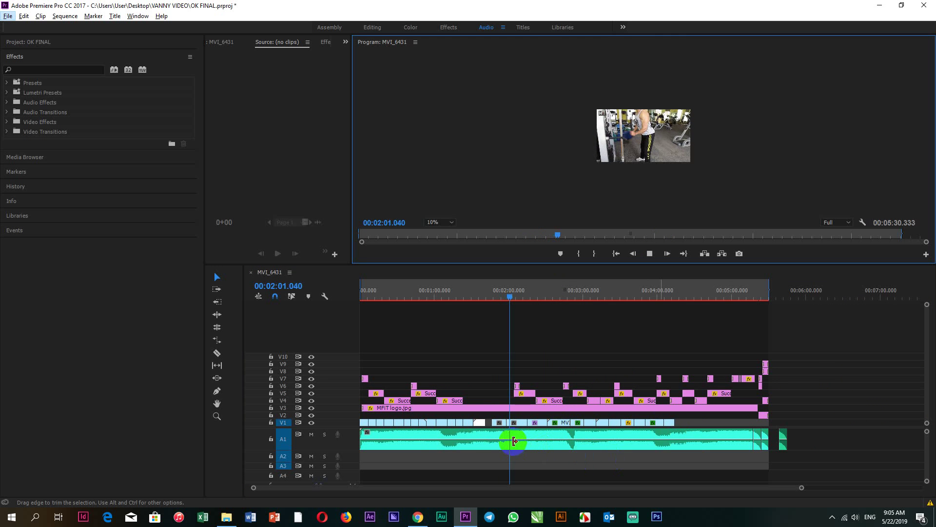
{"action": "scroll", "coordinate": [482, 424], "scroll_direction": "up", "scroll_amount": 2}
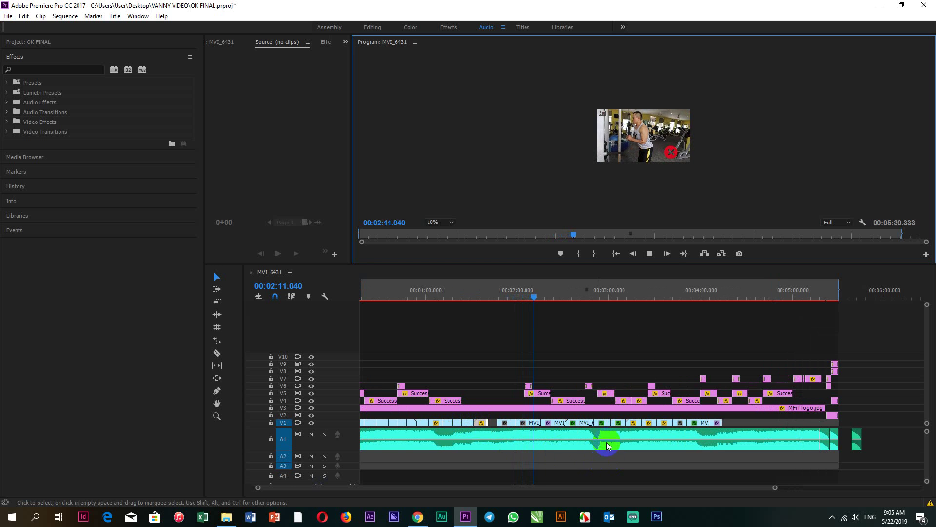
{"action": "left_click", "coordinate": [652, 253]}
{"action": "scroll", "coordinate": [560, 297], "scroll_direction": "up", "scroll_amount": 5, "text": "alt"}
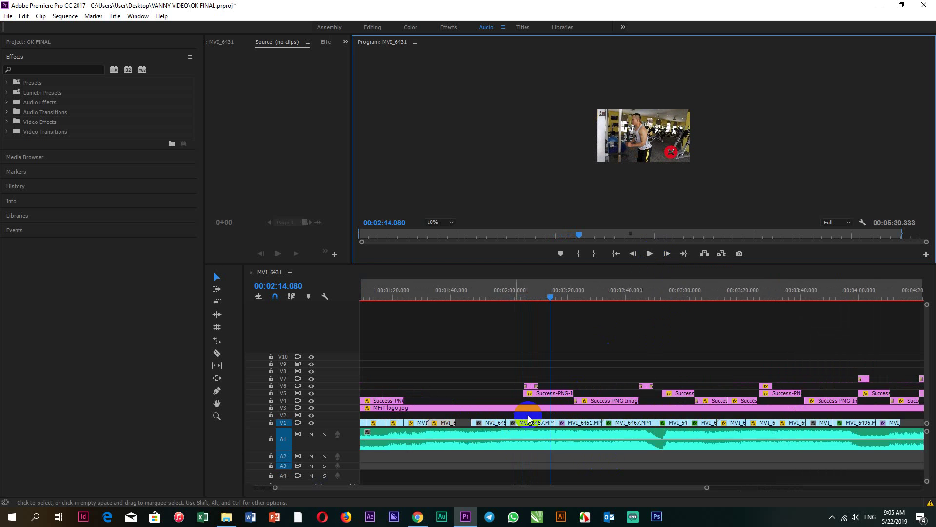
Split MVI_6457.MP4 on V1 at 00:02:12.846 and delete the short part after the cut
{"action": "left_click_drag", "start_coordinate": [559, 304], "coordinate": [555, 299]}
{"action": "left_click", "coordinate": [217, 353]}
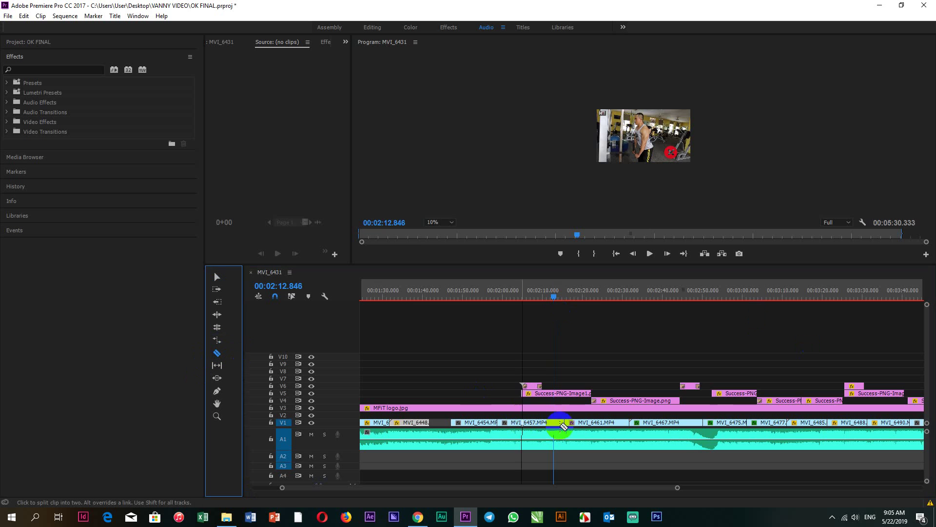
{"action": "left_click", "coordinate": [557, 422]}
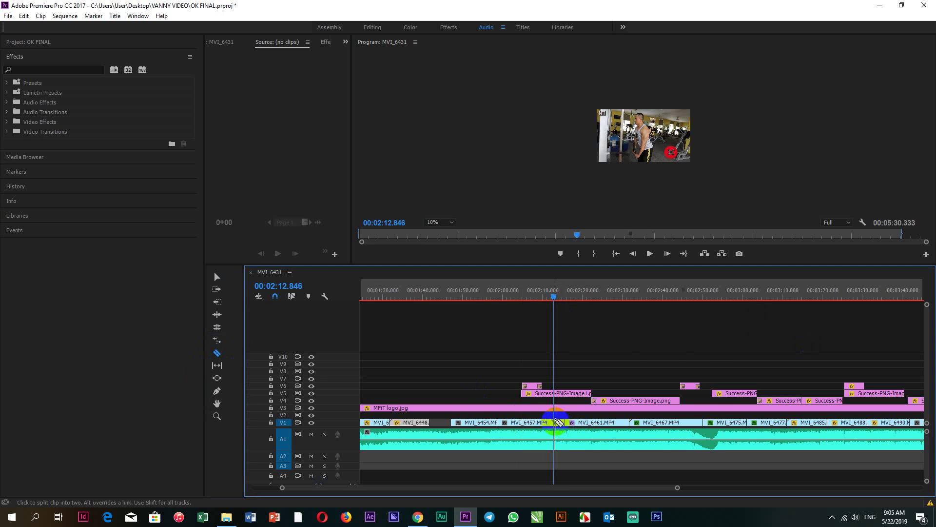
{"action": "left_click", "coordinate": [556, 422]}
{"action": "left_click", "coordinate": [555, 425]}
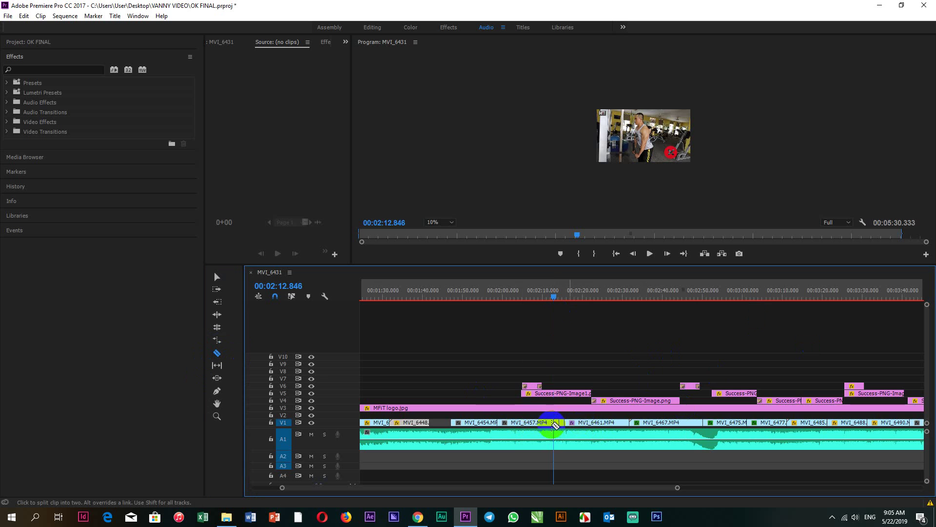
{"action": "scroll", "coordinate": [555, 425], "scroll_direction": "up", "scroll_amount": 2}
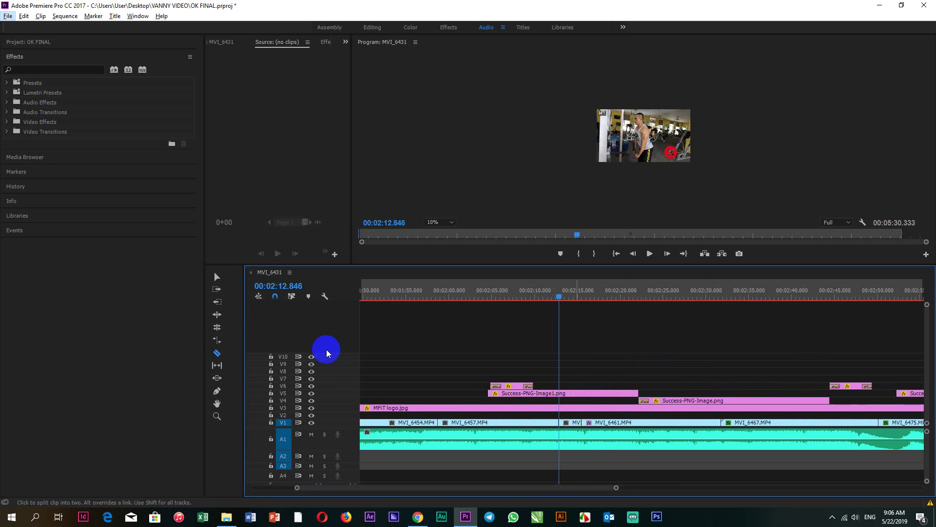
{"action": "left_click", "coordinate": [217, 277]}
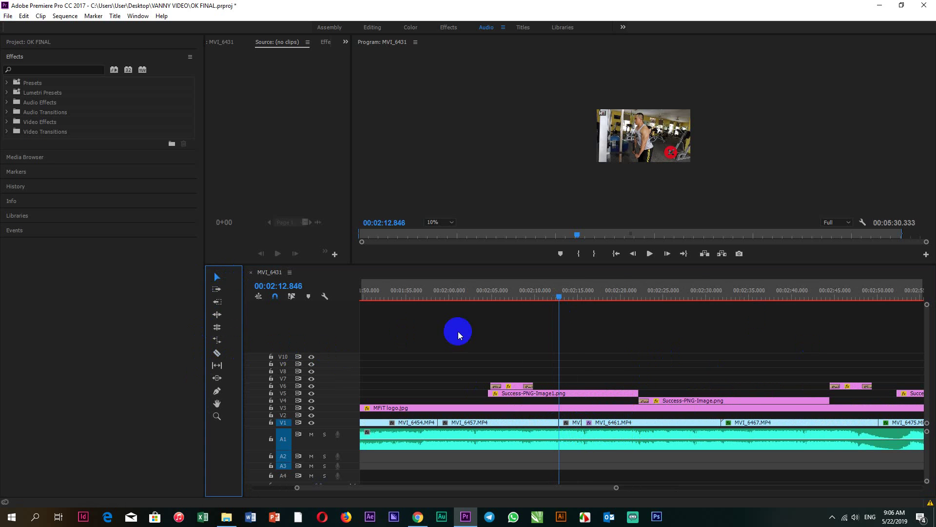
{"action": "left_click", "coordinate": [572, 426]}
{"action": "key", "text": "Delete"}
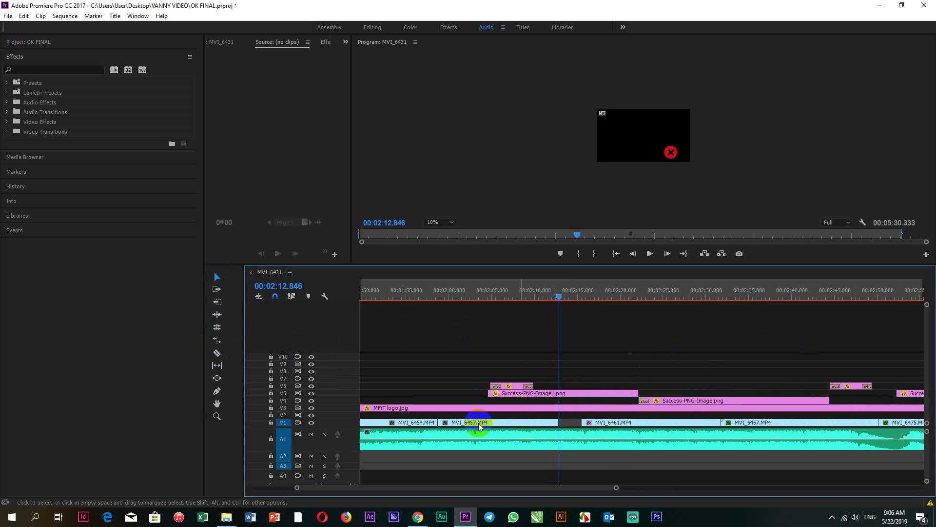
Move MVI_6454.MP4 and the shortened MVI_6457.MP4 together earlier on V1 to meet MVI_6448.MP4
{"action": "scroll", "coordinate": [628, 441], "scroll_direction": "down", "scroll_amount": 3}
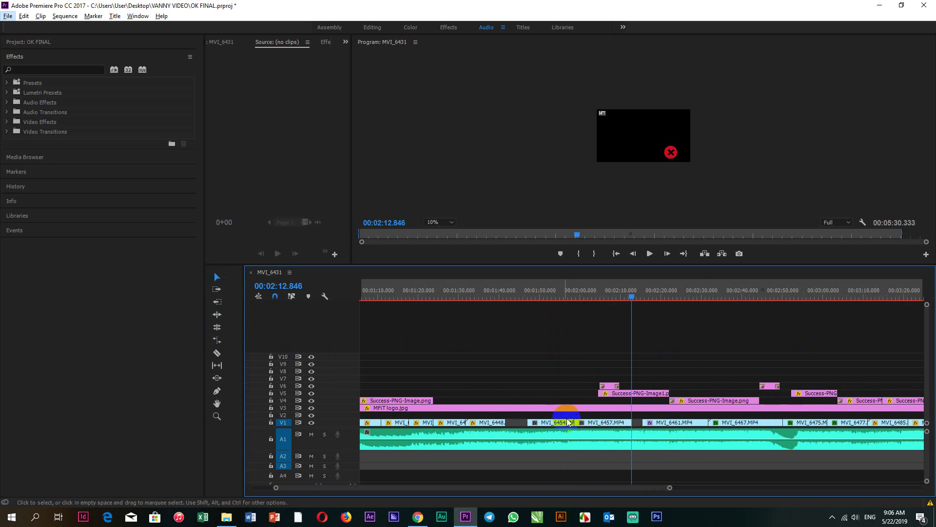
{"action": "left_click", "coordinate": [558, 425]}
{"action": "left_click_drag", "start_coordinate": [558, 425], "coordinate": [537, 427]}
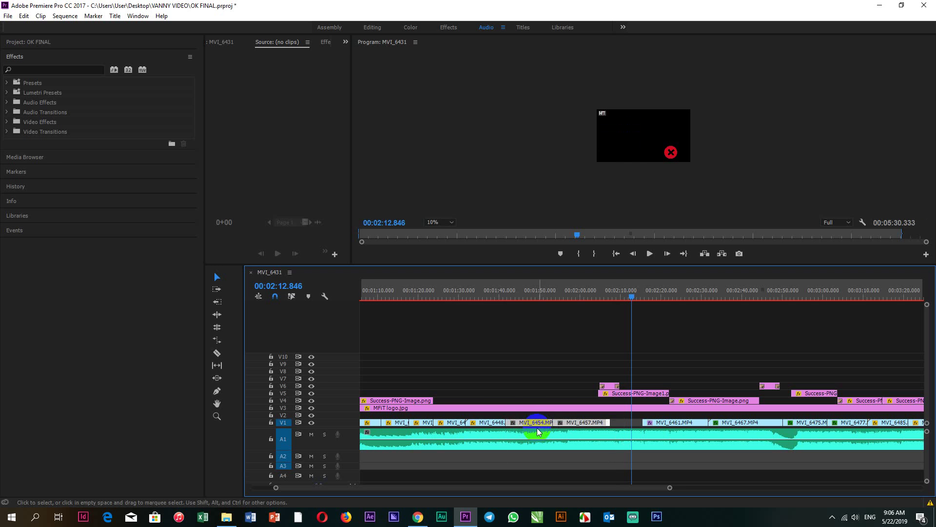
Move the V6 title and the V5 Success-PNG-Image1.png beneath it earlier, aligning both with the start of MVI_6447.MP4
{"action": "left_click", "coordinate": [611, 384]}
{"action": "left_click", "coordinate": [610, 390], "text": "shift"}
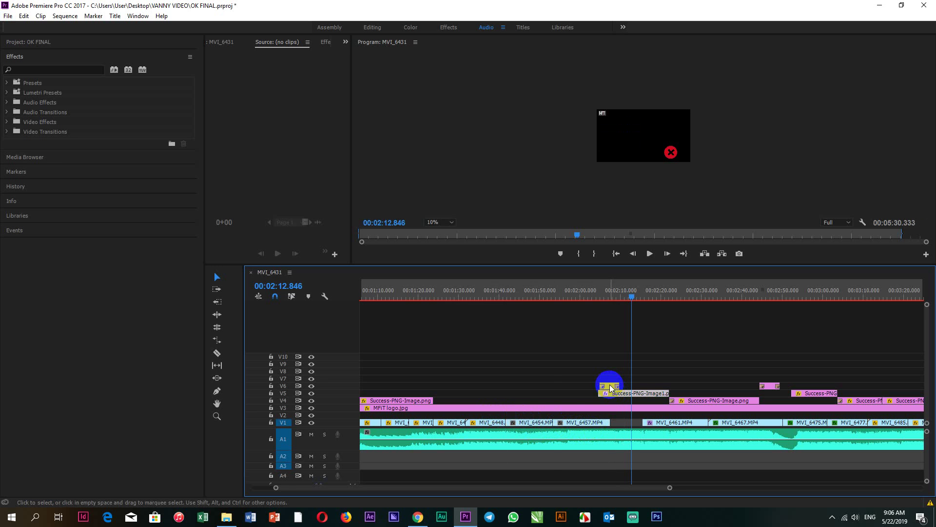
{"action": "left_click_drag", "start_coordinate": [610, 390], "coordinate": [439, 388]}
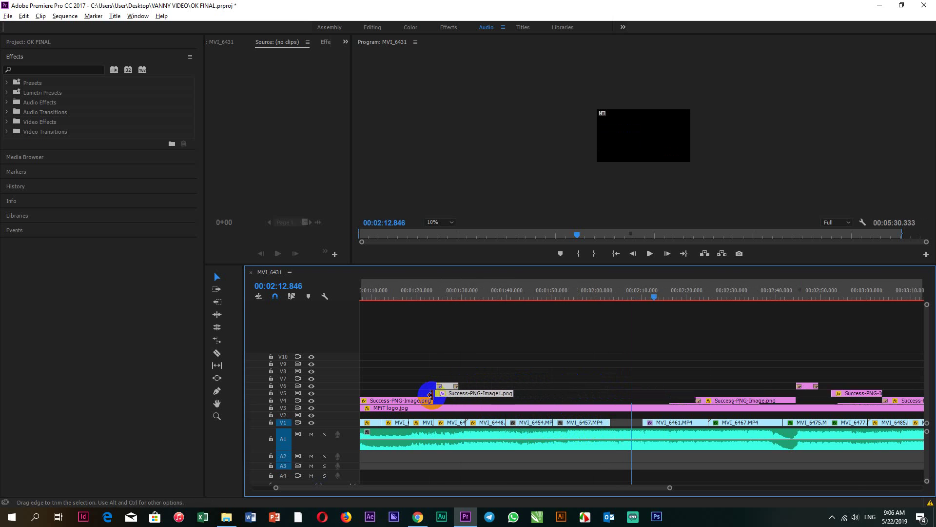
{"action": "scroll", "coordinate": [443, 387], "scroll_direction": "up", "scroll_amount": 2}
{"action": "left_click", "coordinate": [463, 387]}
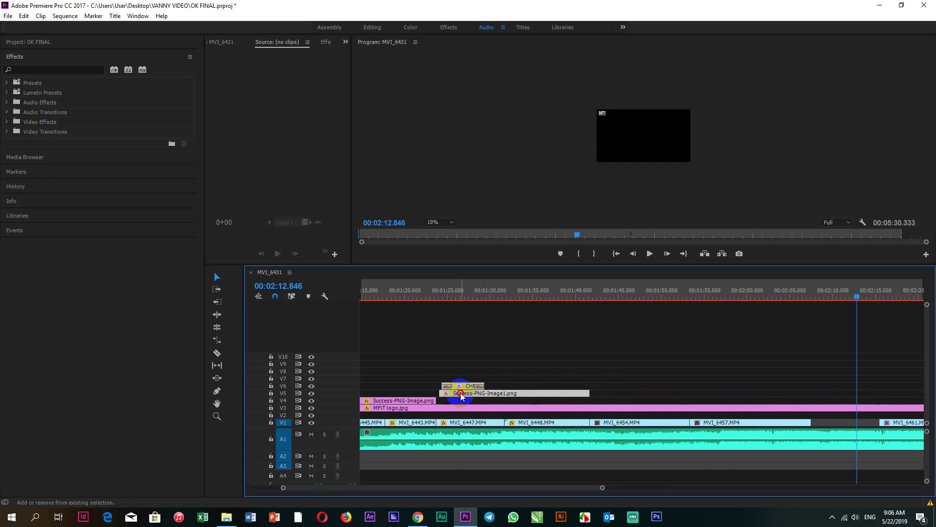
{"action": "left_click", "coordinate": [464, 388]}
{"action": "left_click_drag", "start_coordinate": [463, 394], "coordinate": [459, 385]}
{"action": "left_click", "coordinate": [460, 386]}
{"action": "left_click", "coordinate": [604, 402]}
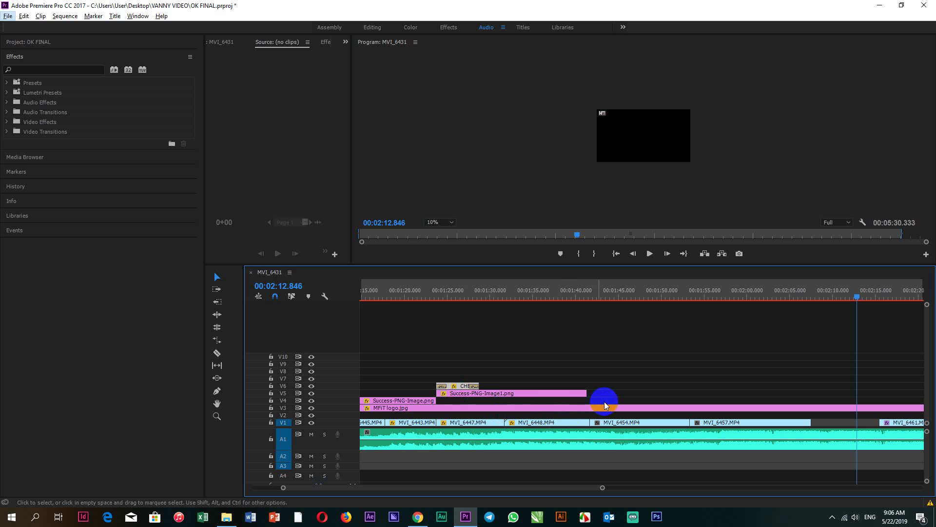
Trim Success-PNG-Image1.png on V5 to the end of MVI_6447.MP4, and fit the next V4 Success-PNG-Image.png over MVI_6448.MP4
{"action": "scroll", "coordinate": [516, 429], "scroll_direction": "down", "scroll_amount": 2}
{"action": "scroll", "coordinate": [546, 429], "scroll_direction": "down", "scroll_amount": 3}
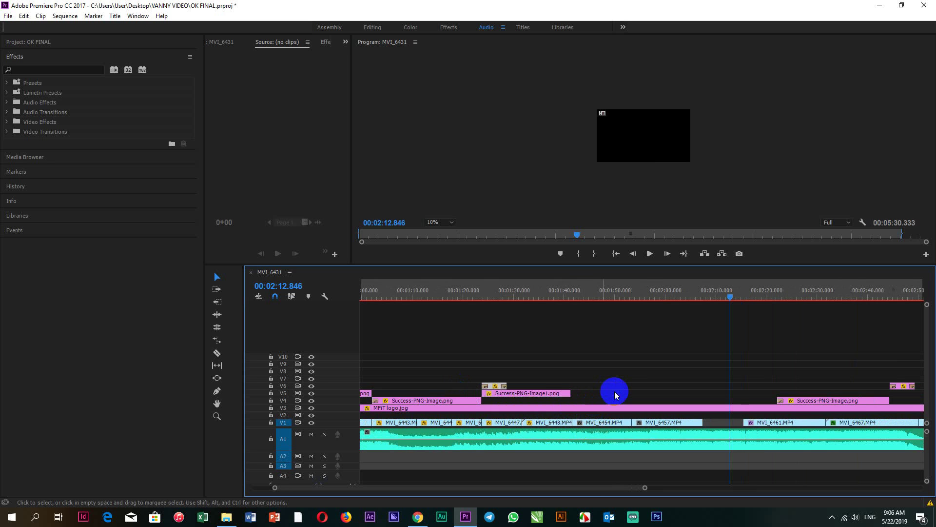
{"action": "scroll", "coordinate": [512, 399], "scroll_direction": "down", "scroll_amount": 2}
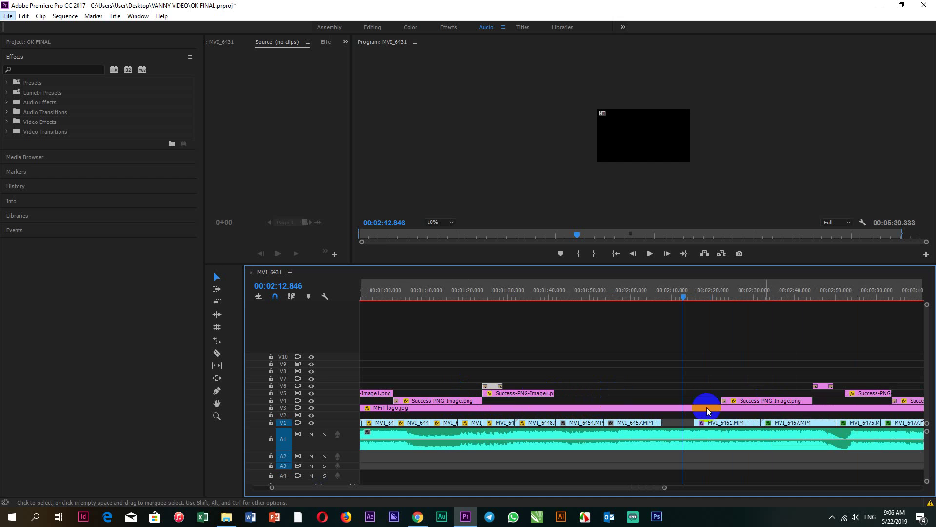
{"action": "key", "text": "m"}
{"action": "scroll", "coordinate": [699, 379], "scroll_direction": "down", "scroll_amount": 2}
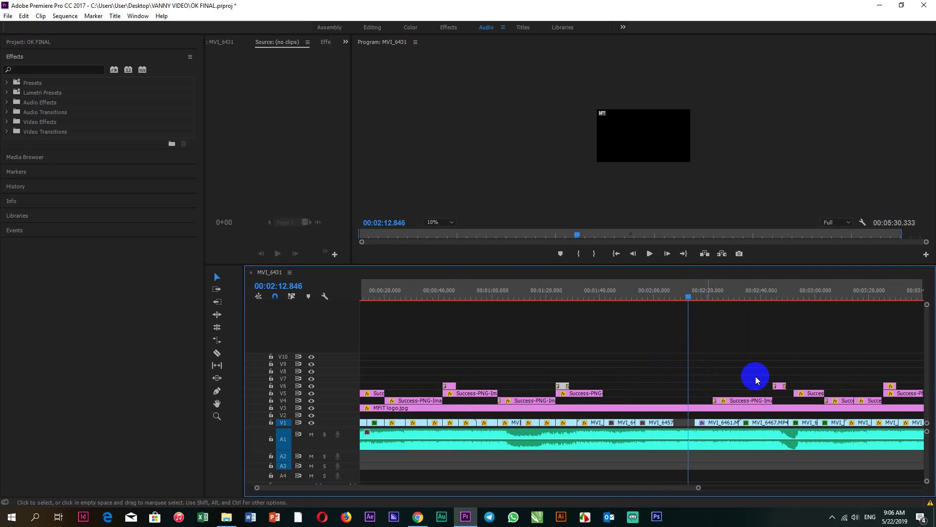
{"action": "scroll", "coordinate": [726, 405], "scroll_direction": "up", "scroll_amount": 1}
{"action": "scroll", "coordinate": [622, 404], "scroll_direction": "up", "scroll_amount": 2}
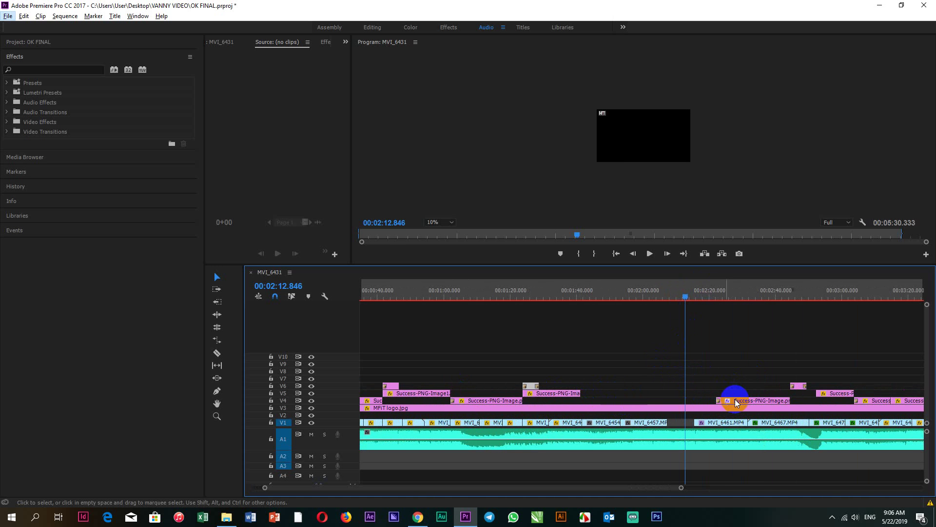
{"action": "left_click_drag", "start_coordinate": [581, 392], "coordinate": [549, 394]}
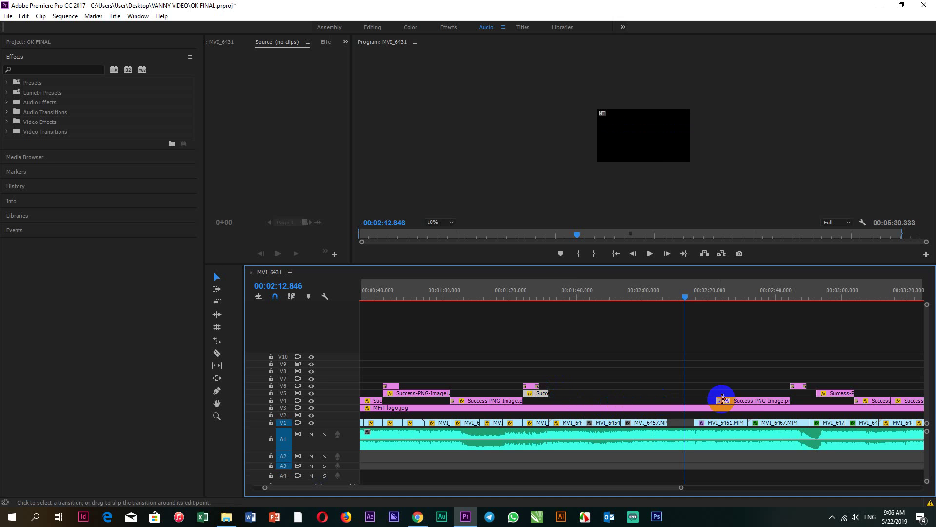
{"action": "left_click_drag", "start_coordinate": [755, 401], "coordinate": [580, 398]}
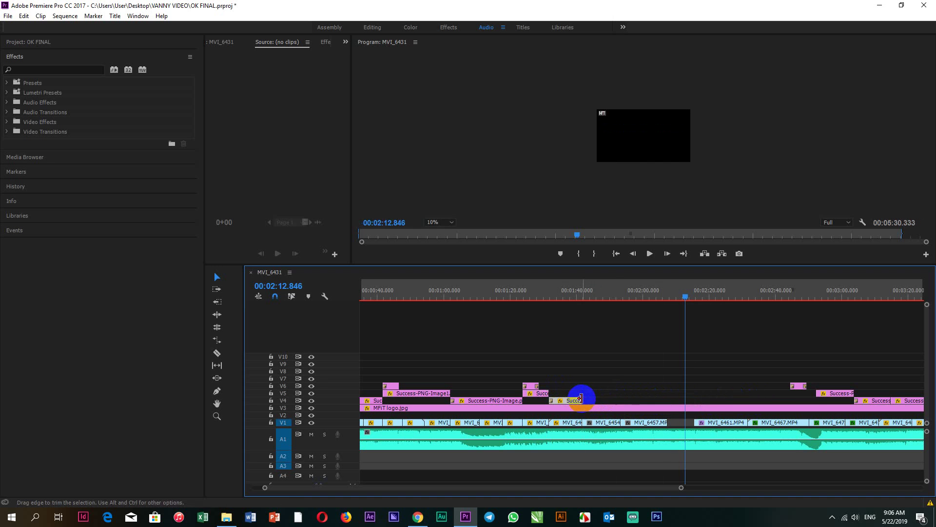
Move the next V6 title earlier to the start of MVI_6454.MP4, and set the playhead there at 00:01:41.723
{"action": "left_click", "coordinate": [796, 387]}
{"action": "left_click", "coordinate": [800, 387]}
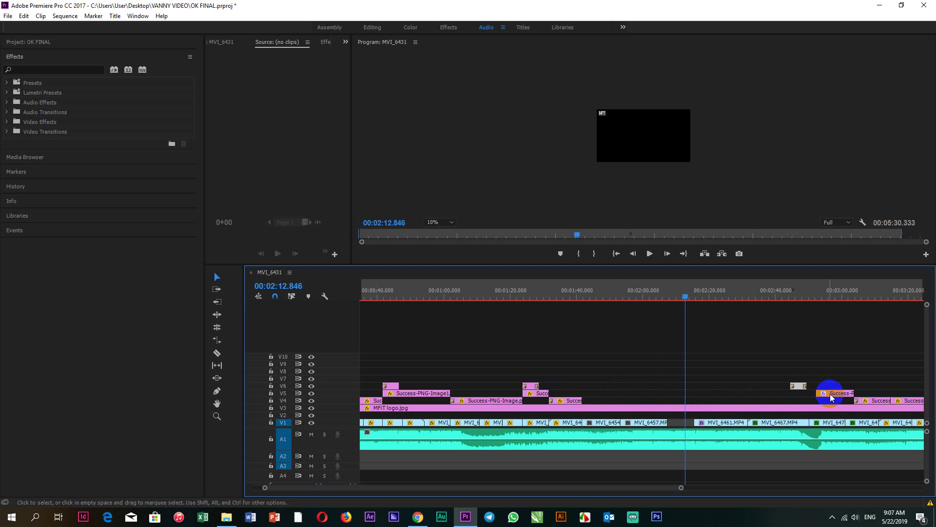
{"action": "left_click_drag", "start_coordinate": [800, 388], "coordinate": [593, 389]}
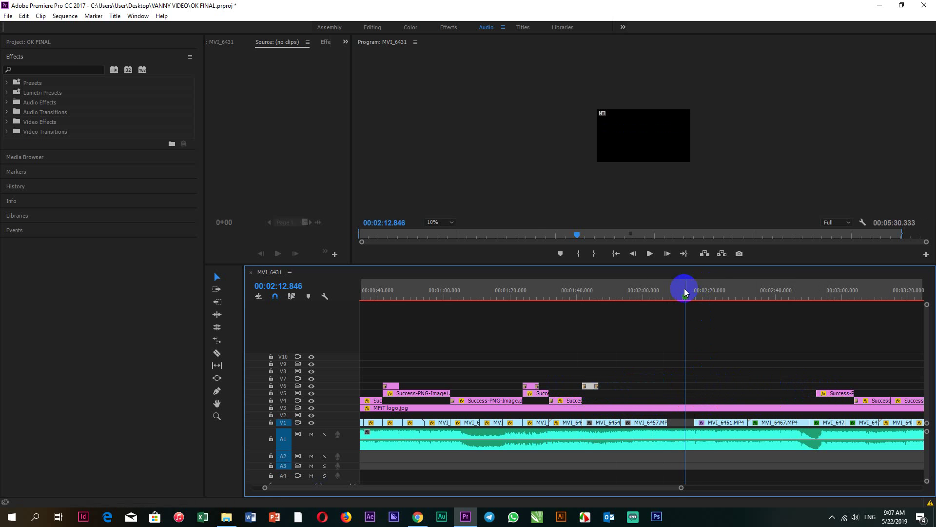
{"action": "left_click_drag", "start_coordinate": [684, 288], "coordinate": [581, 306]}
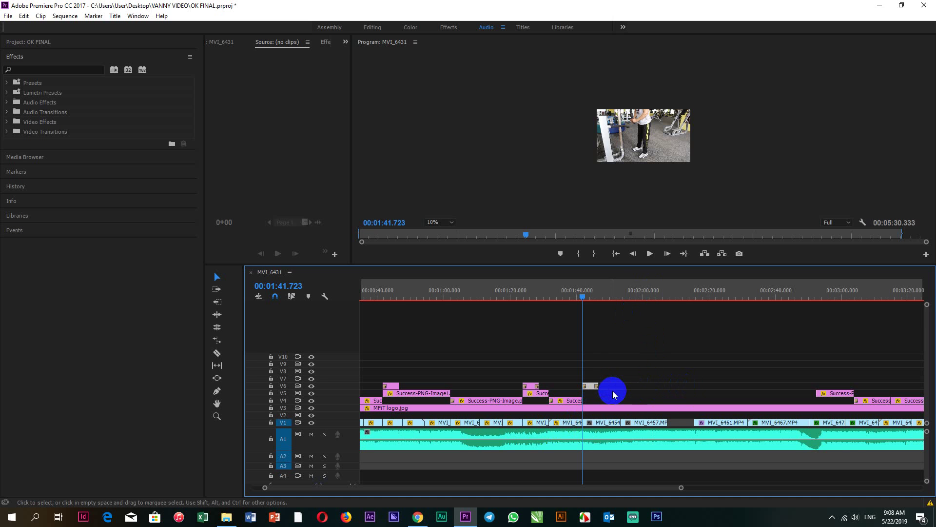
Move the next success-mark image on V5 earlier so it starts with the title above MVI_6454.MP4
{"action": "scroll", "coordinate": [634, 373], "scroll_direction": "up", "scroll_amount": 3}
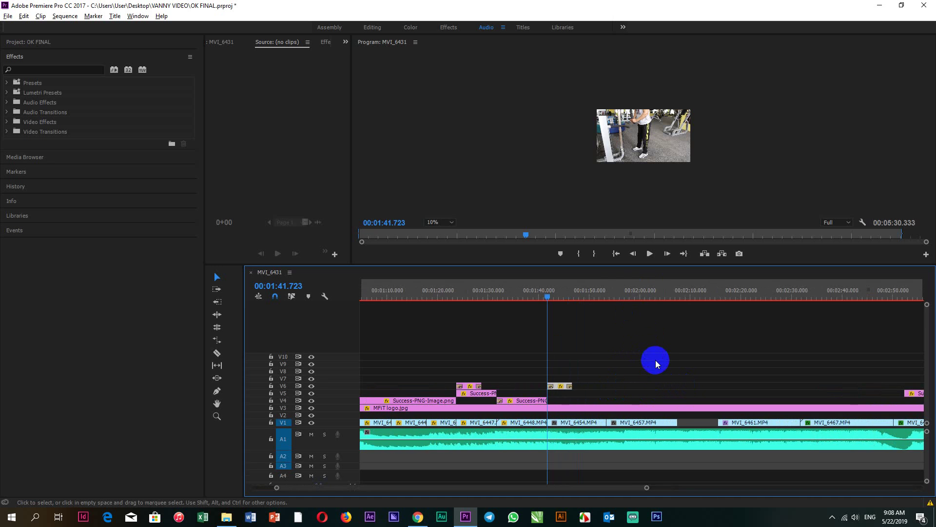
{"action": "scroll", "coordinate": [655, 360], "scroll_direction": "up", "scroll_amount": 1}
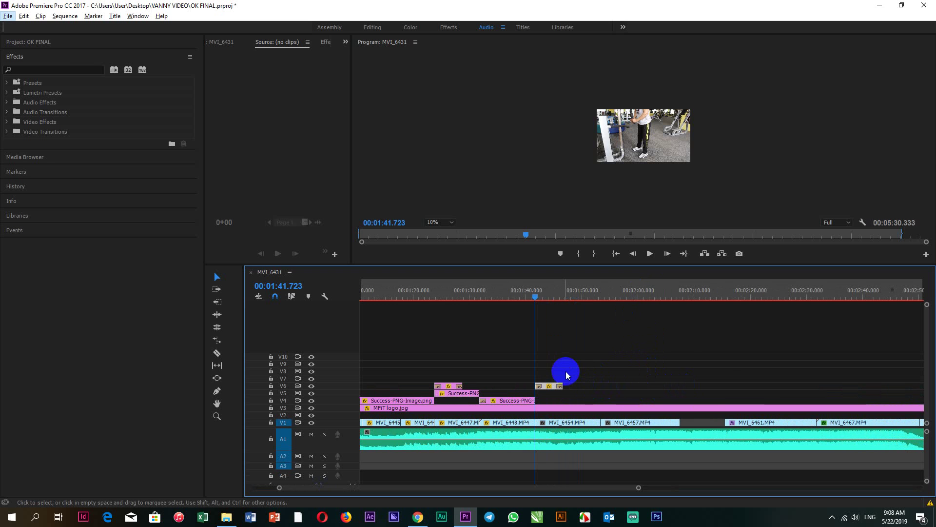
{"action": "scroll", "coordinate": [567, 413], "scroll_direction": "down", "scroll_amount": 3}
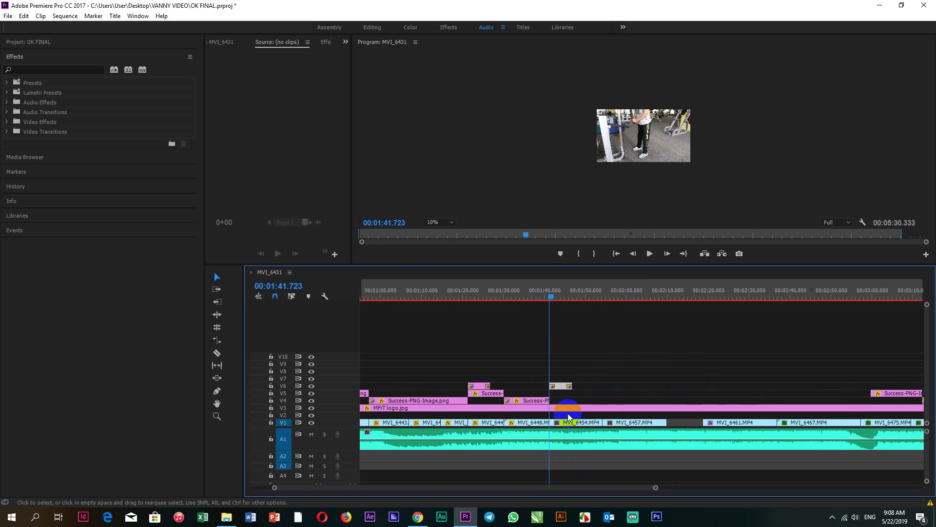
{"action": "left_click_drag", "start_coordinate": [824, 401], "coordinate": [581, 395]}
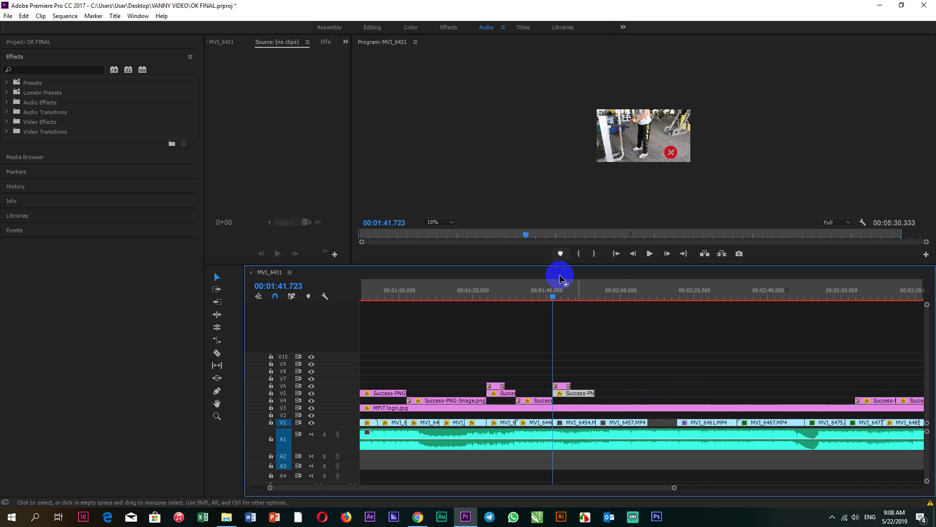
At 00:01:43.385, enlarge the program preview to 25% and move the red cross mark up, clear of the ROPE TRICEP PUSHDOWN title
{"action": "mouse_move", "coordinate": [553, 298]}
{"action": "left_mouse_down"}
{"action": "mouse_move", "coordinate": [578, 299]}
{"action": "mouse_move", "coordinate": [561, 305]}
{"action": "left_mouse_up"}
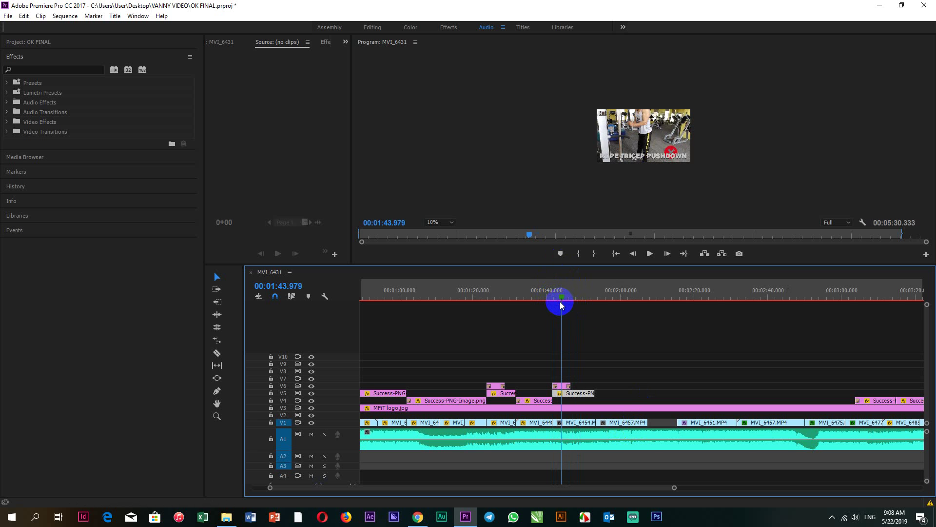
{"action": "left_click", "coordinate": [672, 151]}
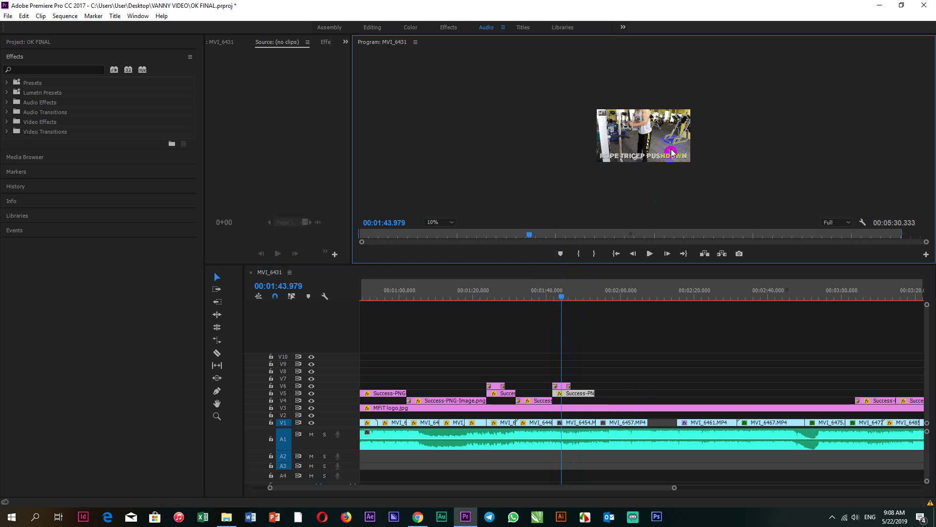
{"action": "left_click", "coordinate": [672, 148]}
{"action": "scroll", "coordinate": [702, 138], "scroll_direction": "up", "scroll_amount": 5}
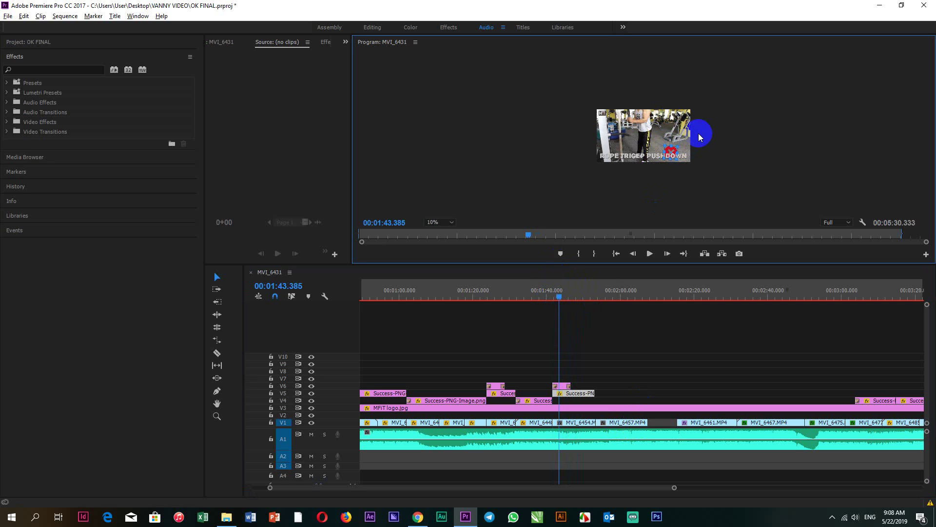
{"action": "key", "text": "alt"}
{"action": "left_click", "coordinate": [449, 226]}
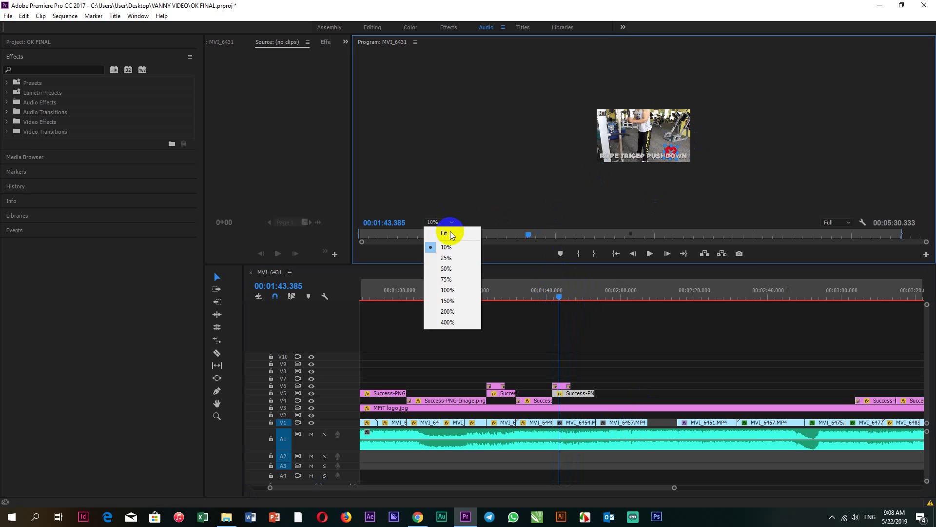
{"action": "left_click", "coordinate": [443, 255]}
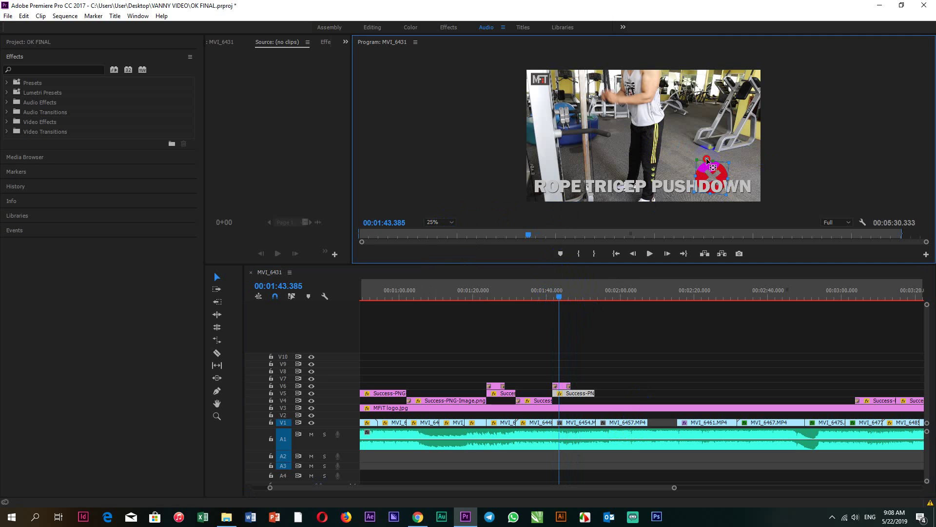
{"action": "left_click_drag", "start_coordinate": [699, 170], "coordinate": [709, 172]}
{"action": "left_click", "coordinate": [715, 171]}
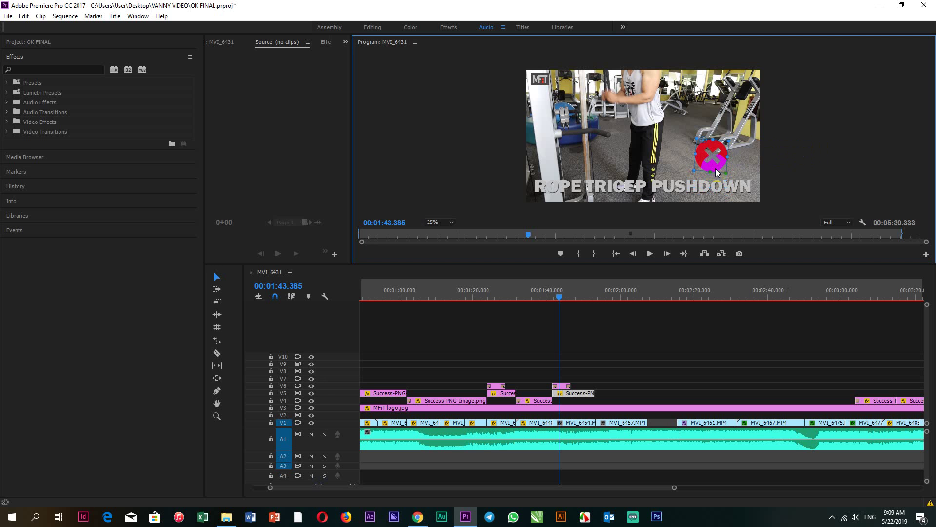
Move the red cross mark slightly right, above the end of the ROPE TRICEP PUSHDOWN title, and briefly play back the result
{"action": "left_click", "coordinate": [914, 158]}
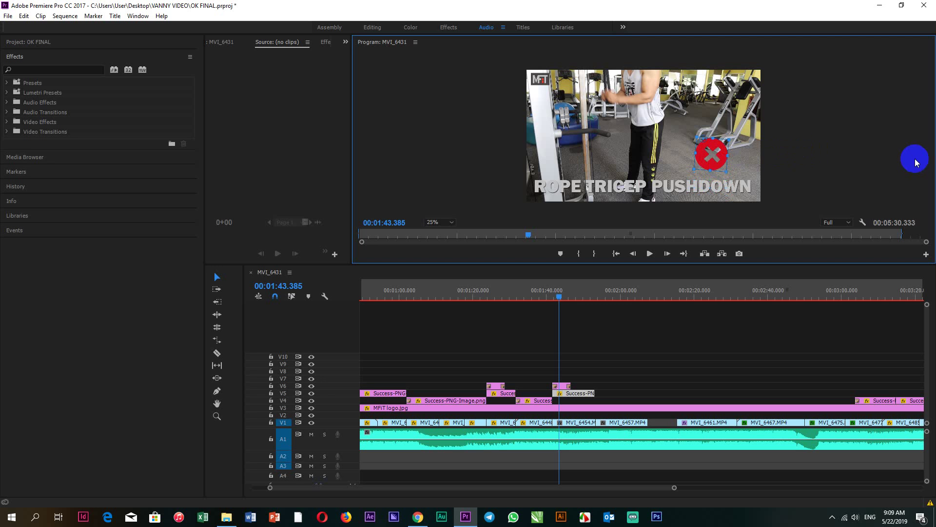
{"action": "left_click", "coordinate": [715, 150]}
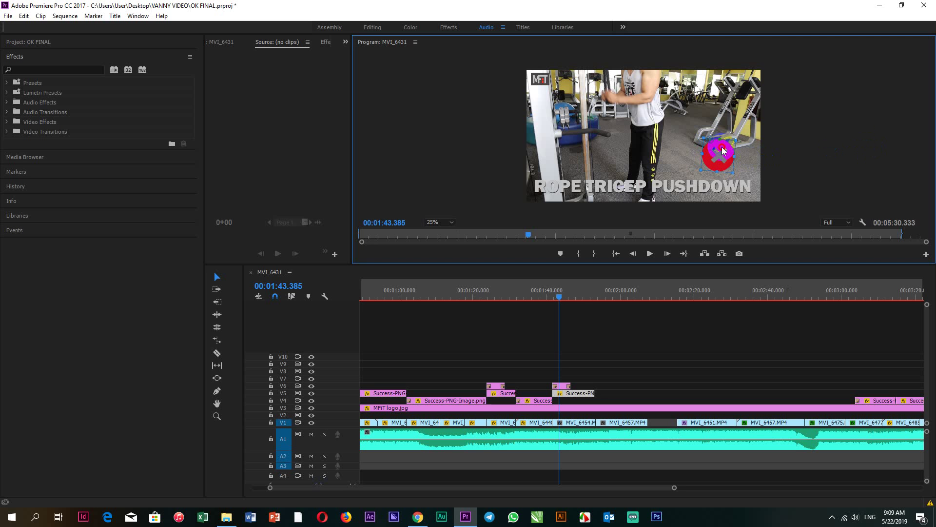
{"action": "left_click", "coordinate": [807, 159]}
{"action": "left_click", "coordinate": [722, 151]}
{"action": "left_click", "coordinate": [751, 161]}
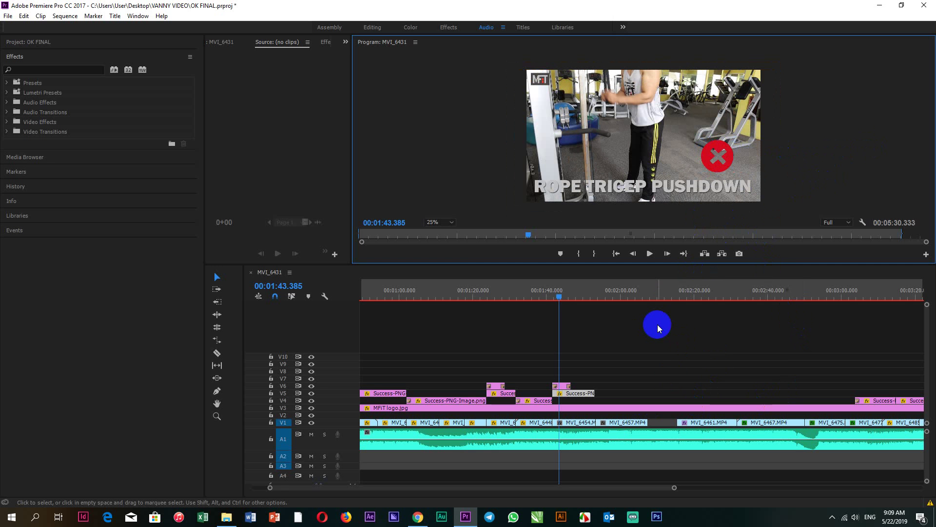
{"action": "left_click", "coordinate": [650, 254]}
{"action": "left_click", "coordinate": [650, 253]}
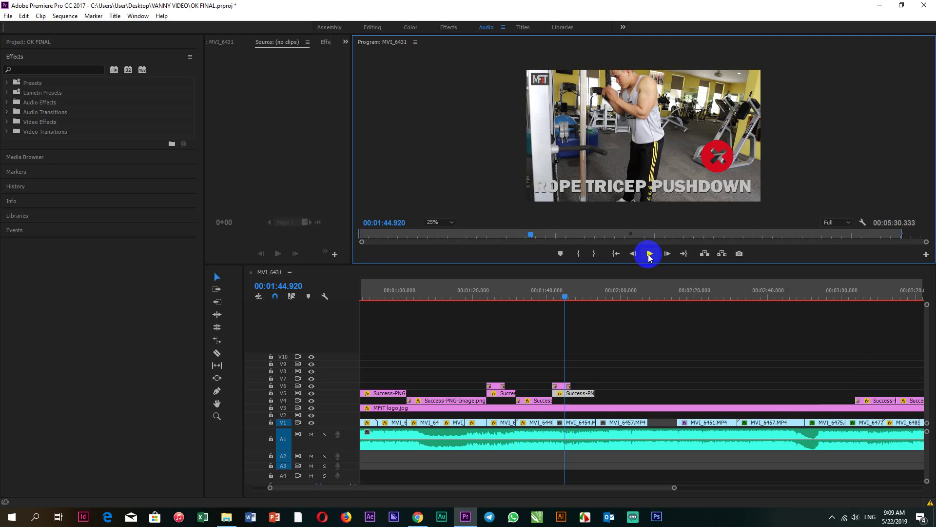
Move the next V4 title and success-mark image earlier to sit over MVI_6457.MP4, extending the mark to the clip's end
{"action": "left_click", "coordinate": [887, 401]}
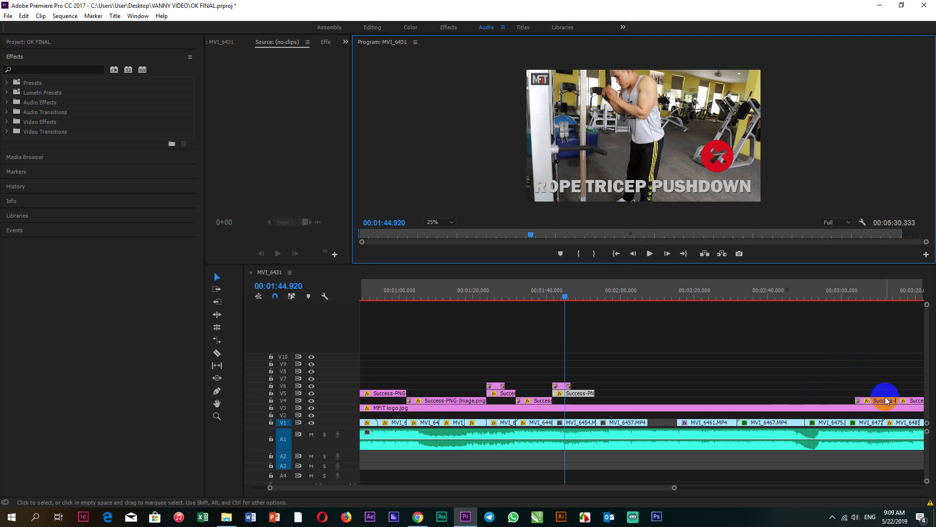
{"action": "left_click_drag", "start_coordinate": [886, 400], "coordinate": [619, 399]}
{"action": "key", "text": "minus"}
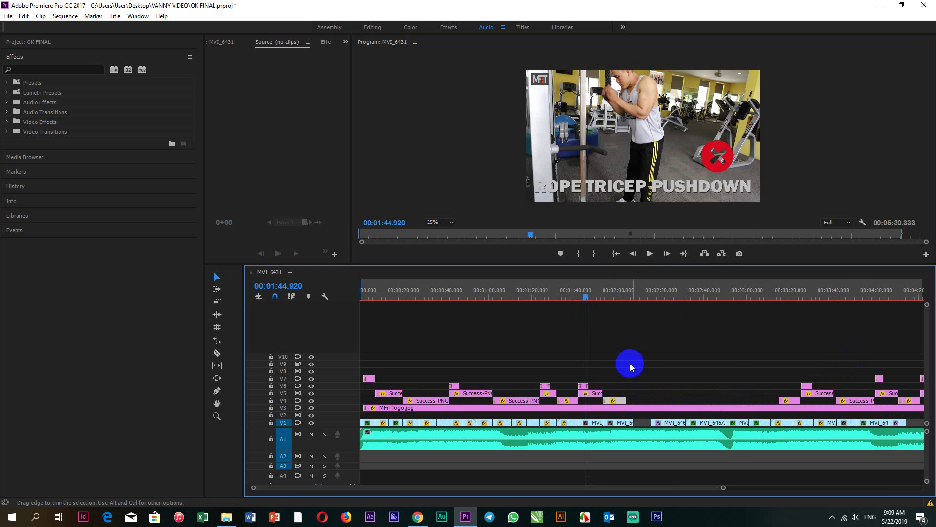
{"action": "mouse_move", "coordinate": [587, 303]}
{"action": "left_mouse_down"}
{"action": "mouse_move", "coordinate": [619, 300]}
{"action": "mouse_move", "coordinate": [600, 300]}
{"action": "left_mouse_up"}
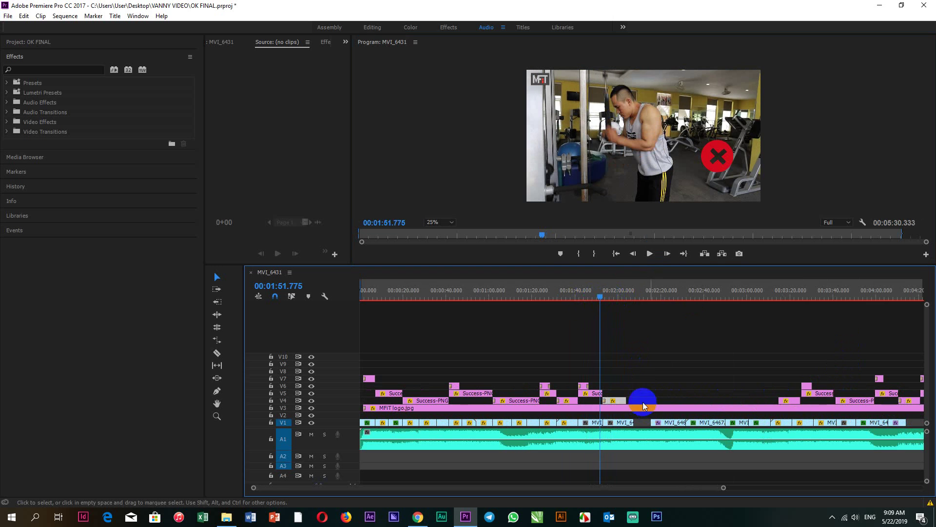
{"action": "left_click_drag", "start_coordinate": [625, 400], "coordinate": [633, 401]}
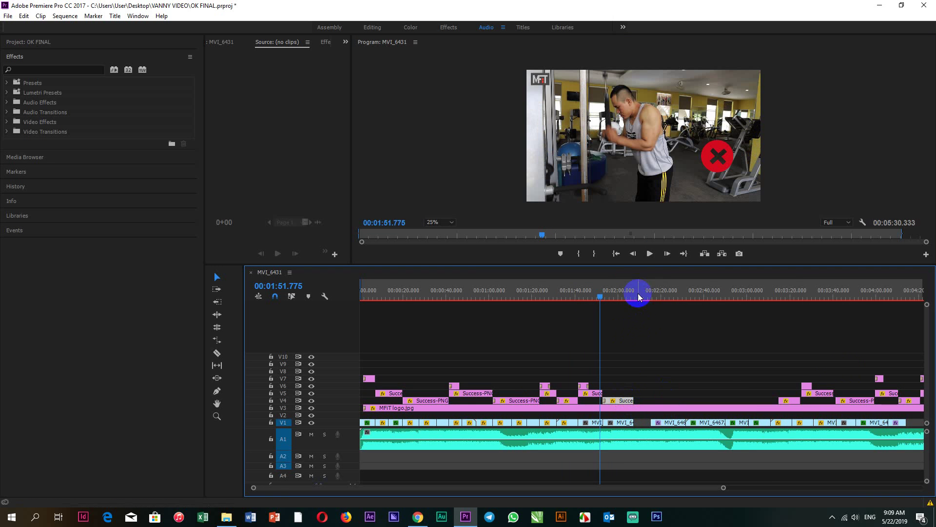
Reduce the program preview to 10% and show more of the sequence in the timeline
{"action": "left_click", "coordinate": [457, 225]}
{"action": "left_click", "coordinate": [452, 225]}
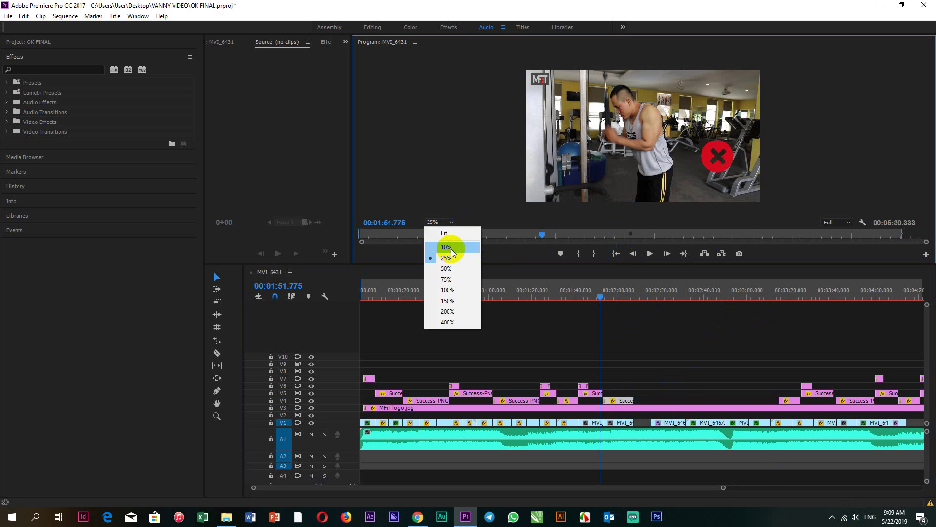
{"action": "left_click", "coordinate": [451, 249]}
{"action": "key", "text": "minus"}
{"action": "key", "text": "minus"}
{"action": "key", "text": "minus"}
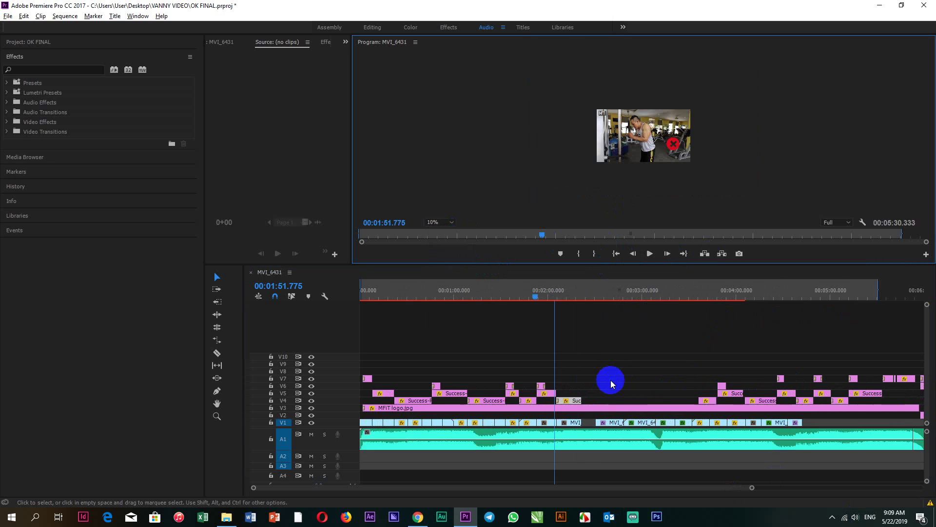
{"action": "key", "text": "equal"}
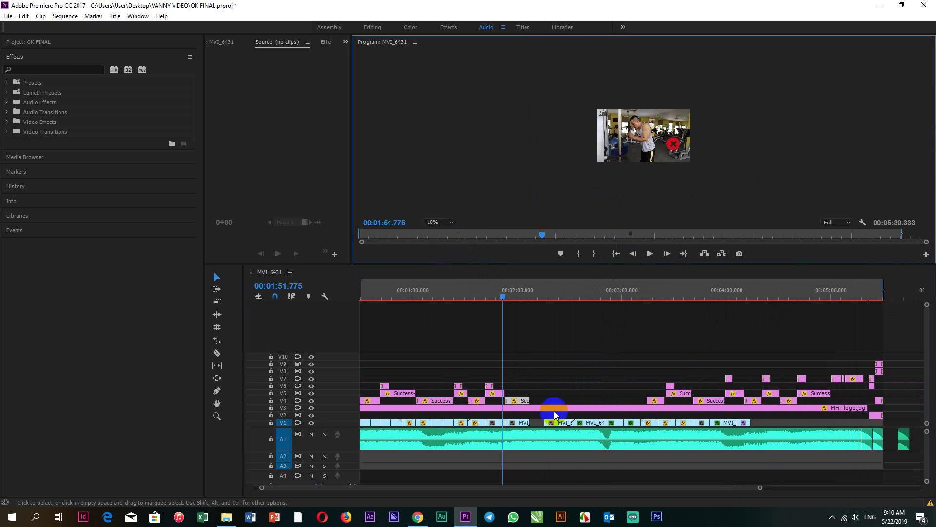
Select MVI_6461.MP4 on V1, after the gap, and set the playhead to its start at 00:02:15.368
{"action": "left_click", "coordinate": [561, 425]}
{"action": "scroll", "coordinate": [558, 423], "scroll_direction": "up", "scroll_amount": 1}
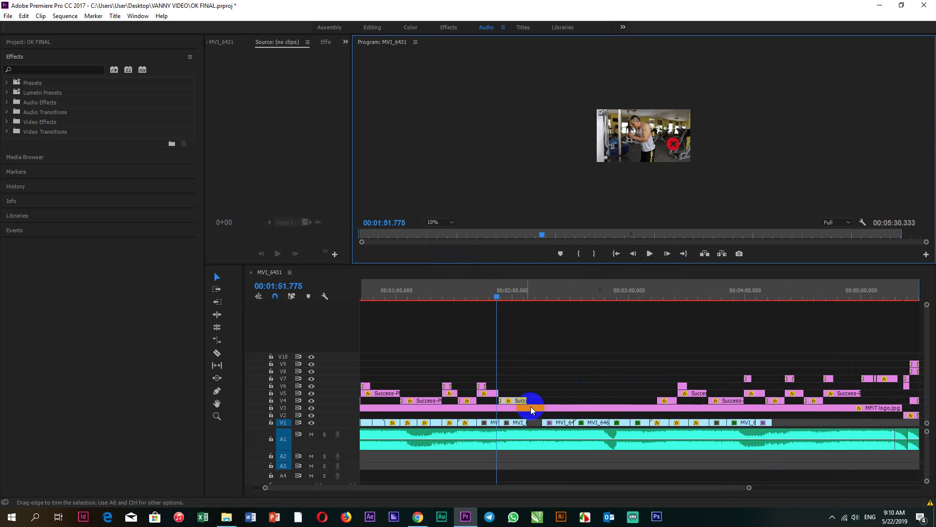
{"action": "left_click_drag", "start_coordinate": [497, 295], "coordinate": [528, 299]}
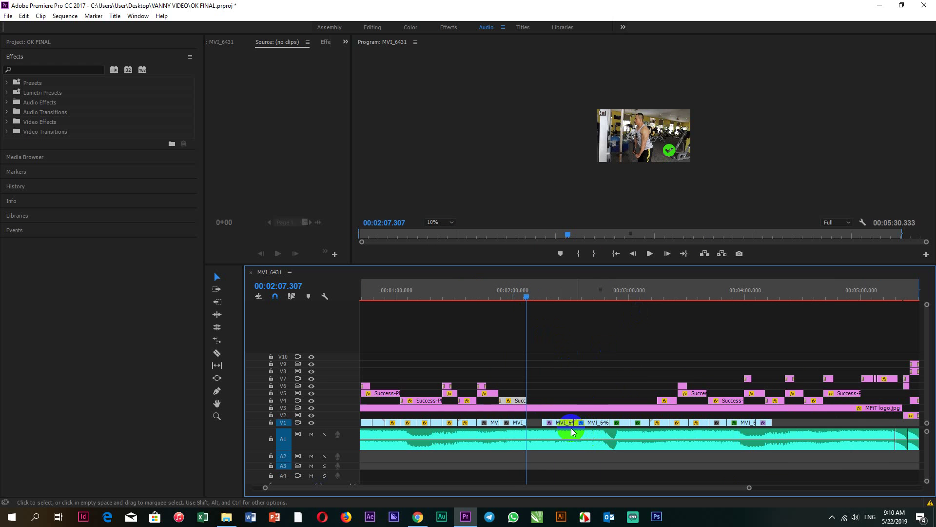
{"action": "left_click", "coordinate": [559, 422]}
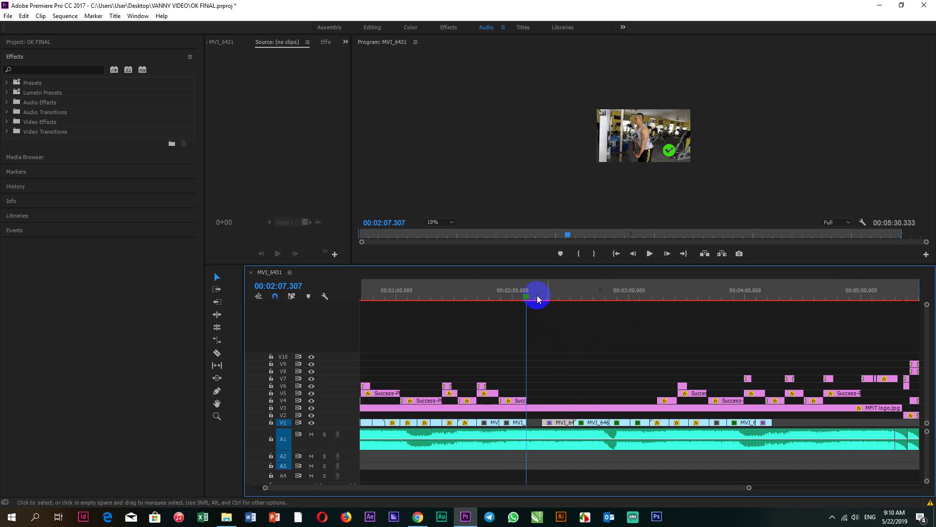
{"action": "left_click_drag", "start_coordinate": [531, 299], "coordinate": [542, 295]}
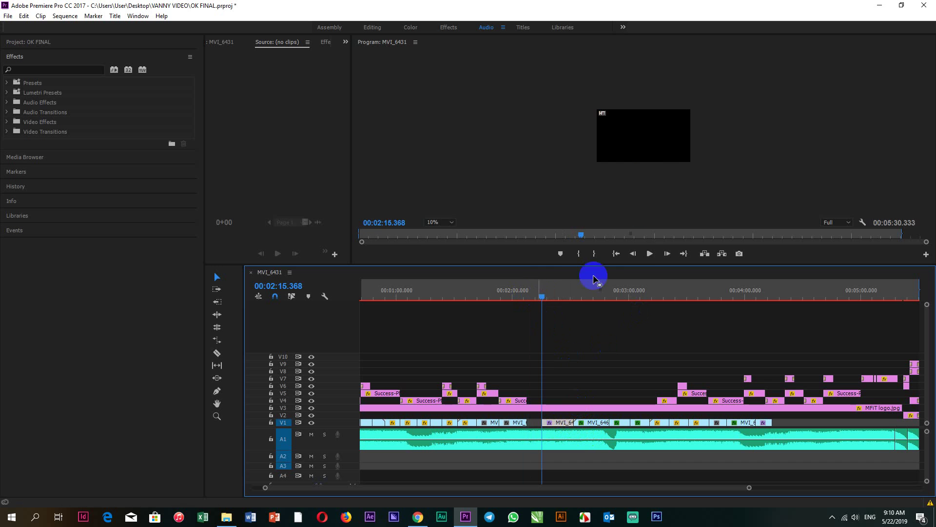
Play MVI_6461.MP4 from its start and split it on V1 at 00:02:24.320
{"action": "left_click", "coordinate": [650, 254]}
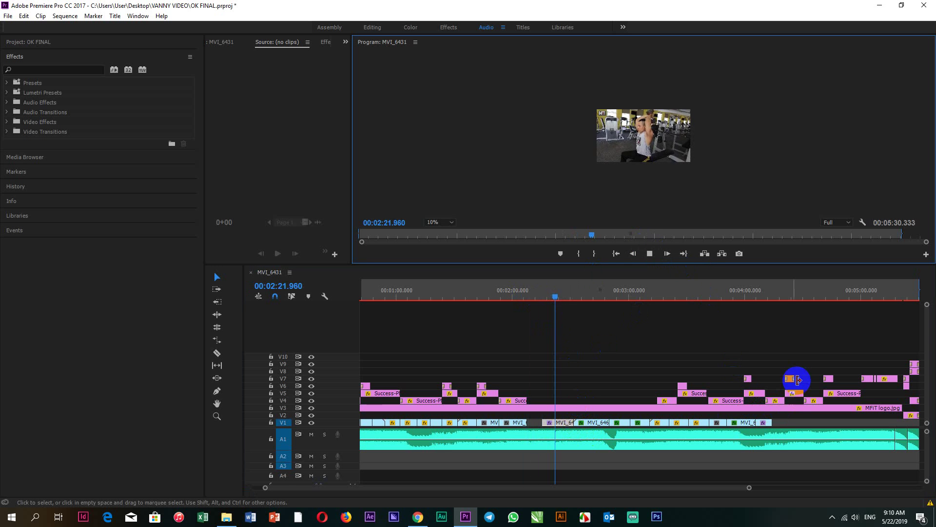
{"action": "left_click", "coordinate": [688, 400]}
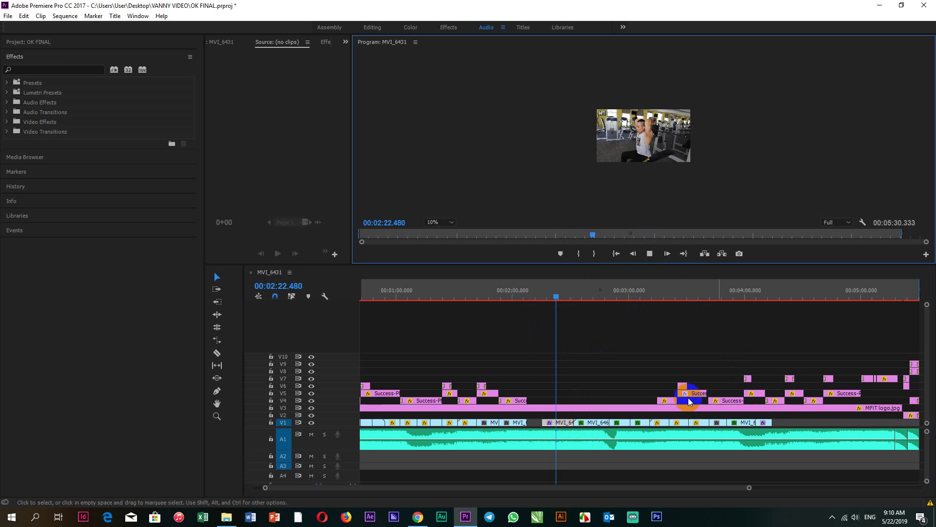
{"action": "left_click", "coordinate": [650, 253]}
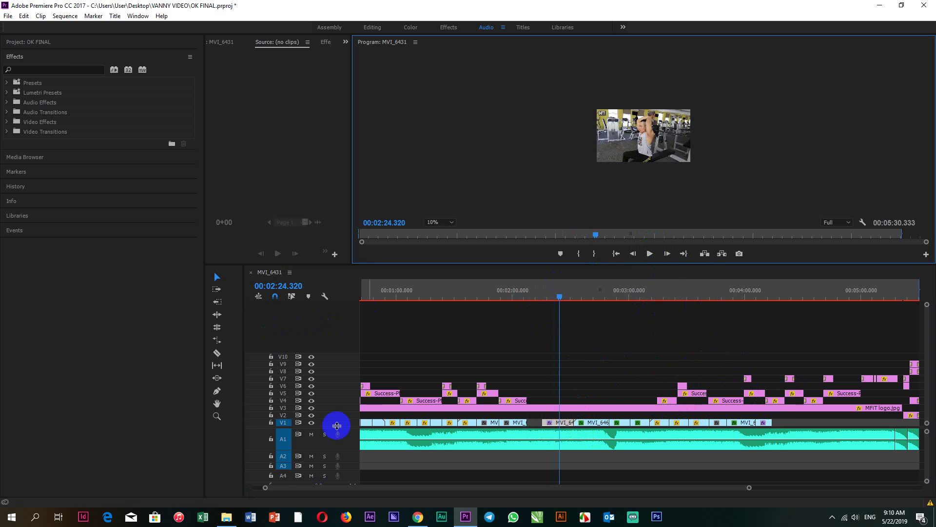
{"action": "left_click", "coordinate": [217, 353]}
{"action": "left_click", "coordinate": [559, 422]}
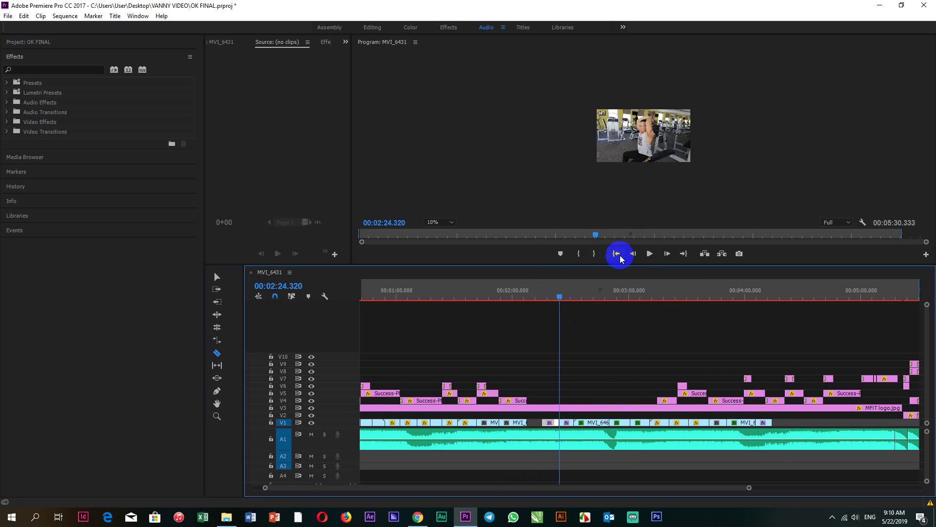
Review the footage from 00:02:24.320 onward into MVI_6467.MP4, leaving the playhead at 00:02:39.049
{"action": "left_click", "coordinate": [650, 253]}
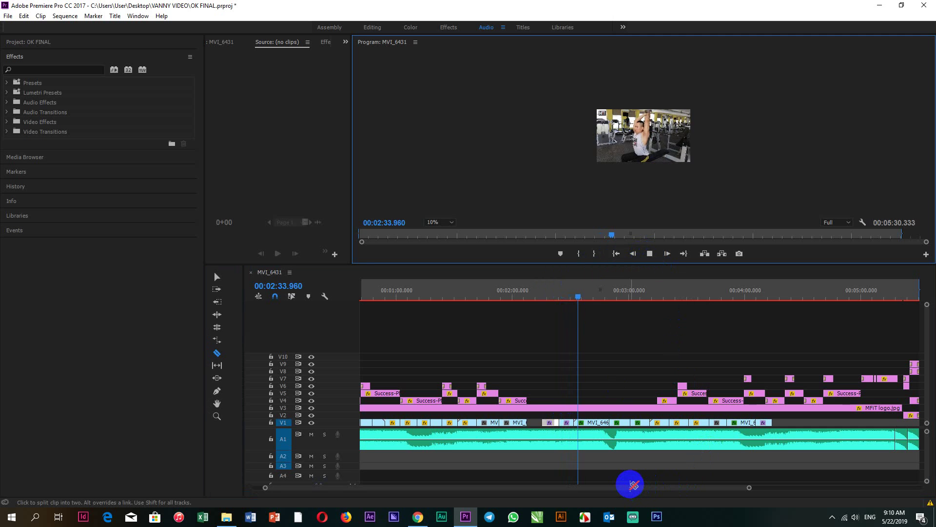
{"action": "left_click", "coordinate": [569, 299]}
{"action": "left_click_drag", "start_coordinate": [570, 302], "coordinate": [589, 301]}
{"action": "left_click", "coordinate": [591, 298]}
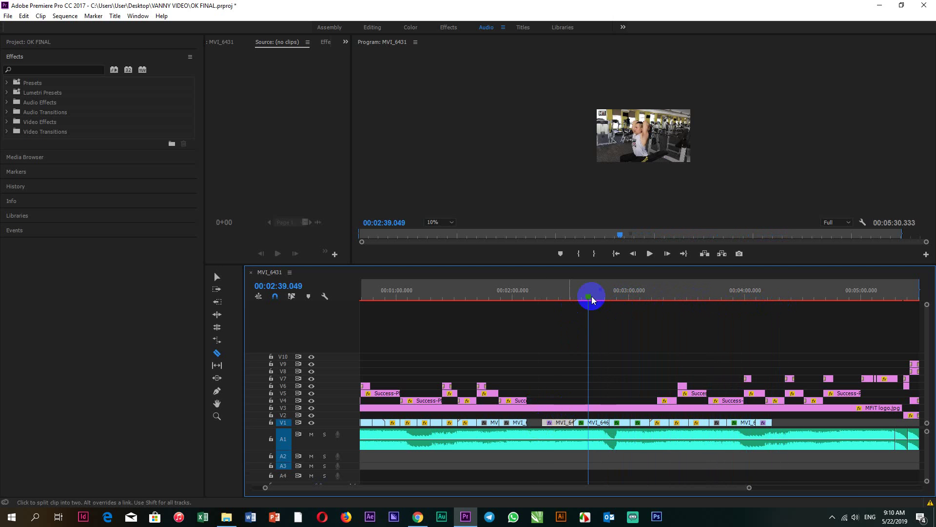
{"action": "left_click", "coordinate": [833, 518]}
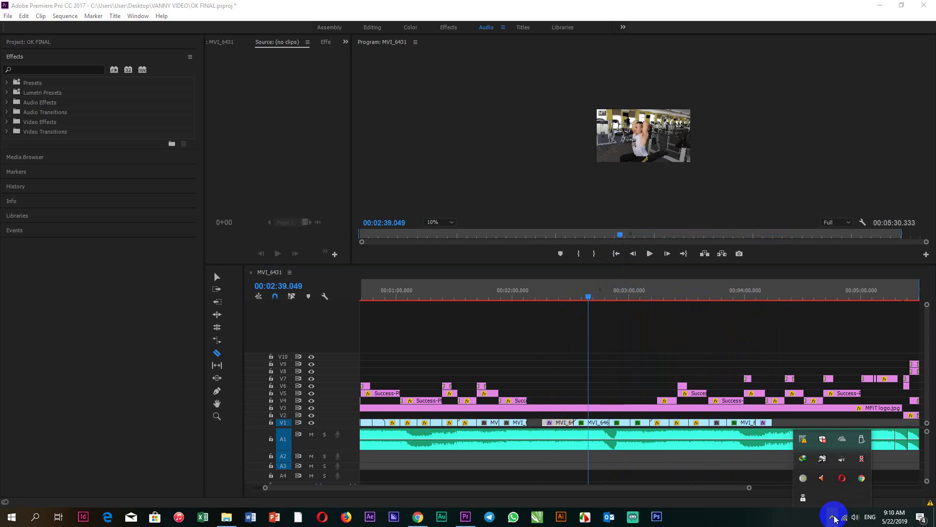